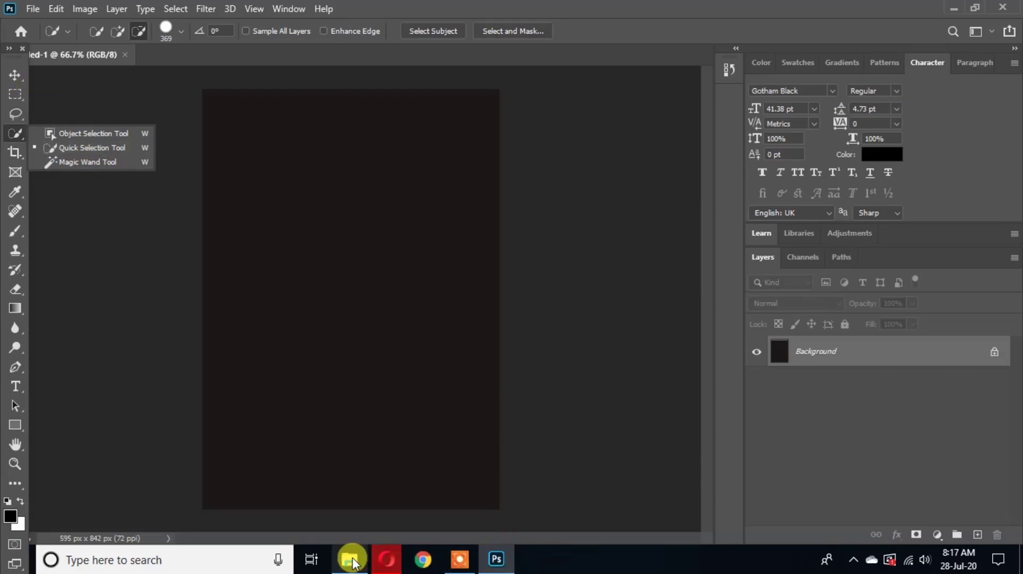
# Open the man's portrait and the photo of the woman seated on the railing from the unsplash folder in Photoshop
pyautogui.moveTo(356, 562)
pyautogui.click(370, 509)
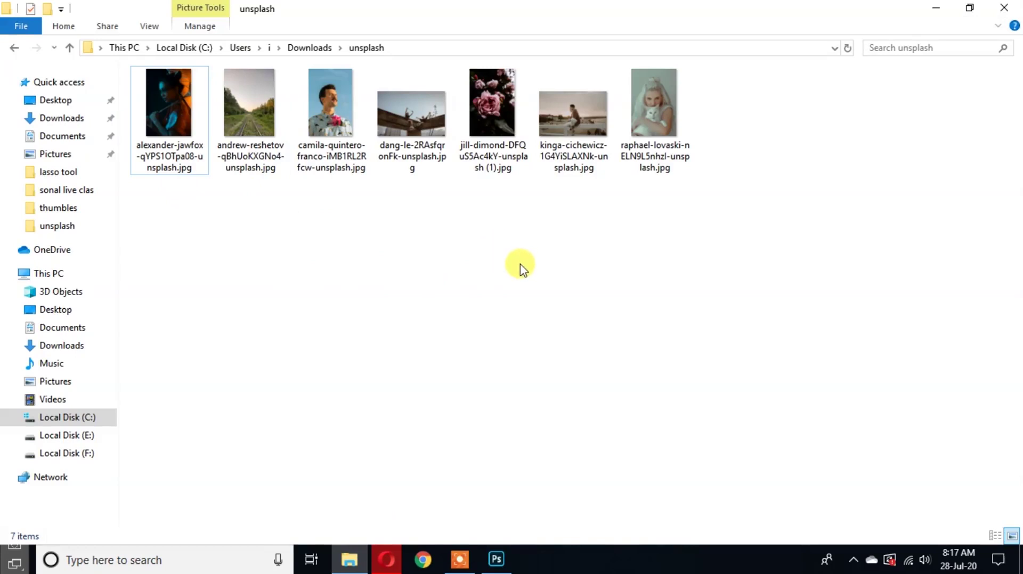
pyautogui.moveTo(336, 140); pyautogui.dragTo(408, 69)
pyautogui.click(349, 560)
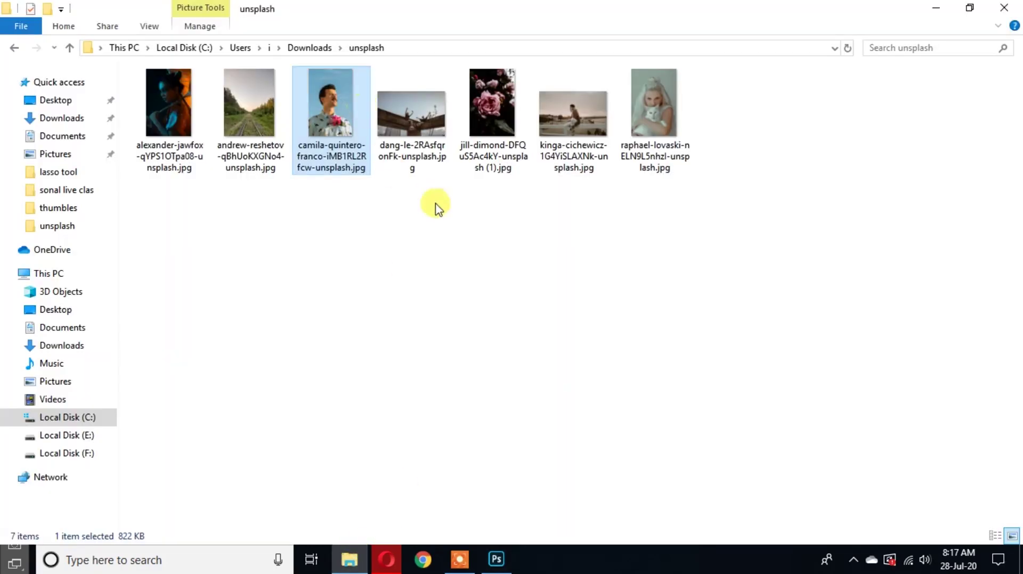
pyautogui.click(464, 246)
pyautogui.moveTo(584, 146); pyautogui.dragTo(481, 55)
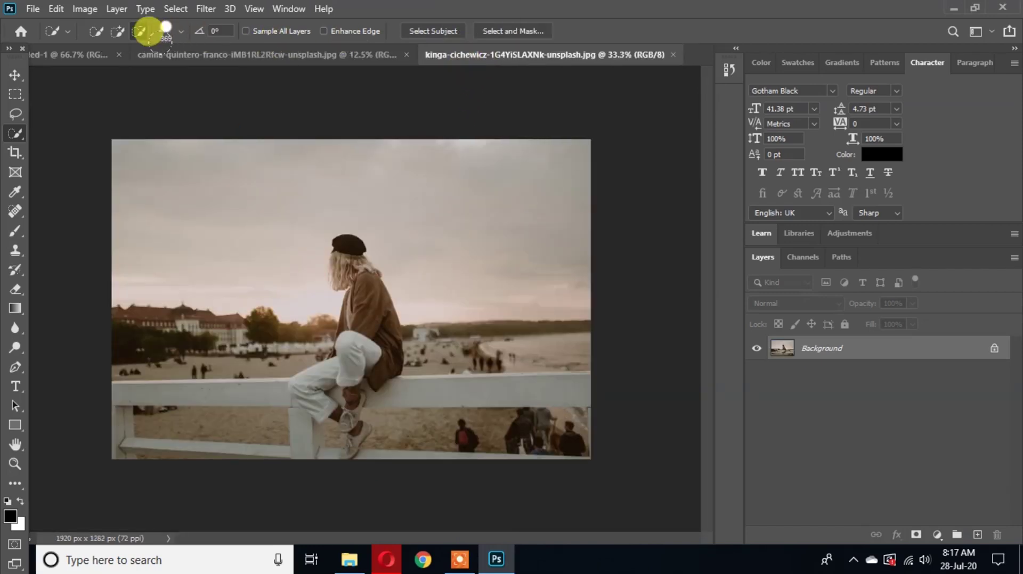
# In the man's portrait, convert the background to Layer 0, and duplicate it with the original layer hidden
pyautogui.click(103, 60)
pyautogui.click(186, 55)
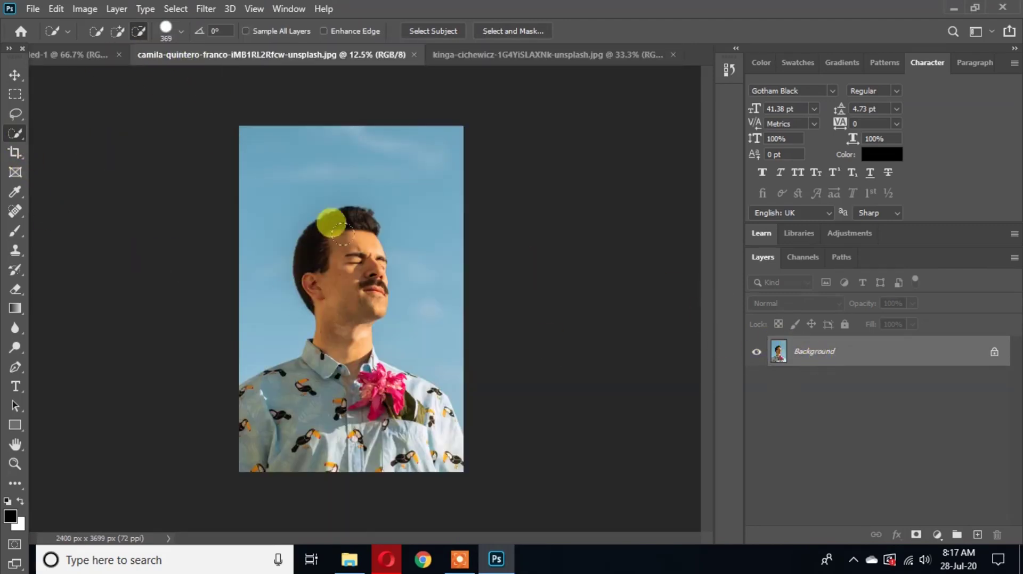
pyautogui.doubleClick(829, 365)
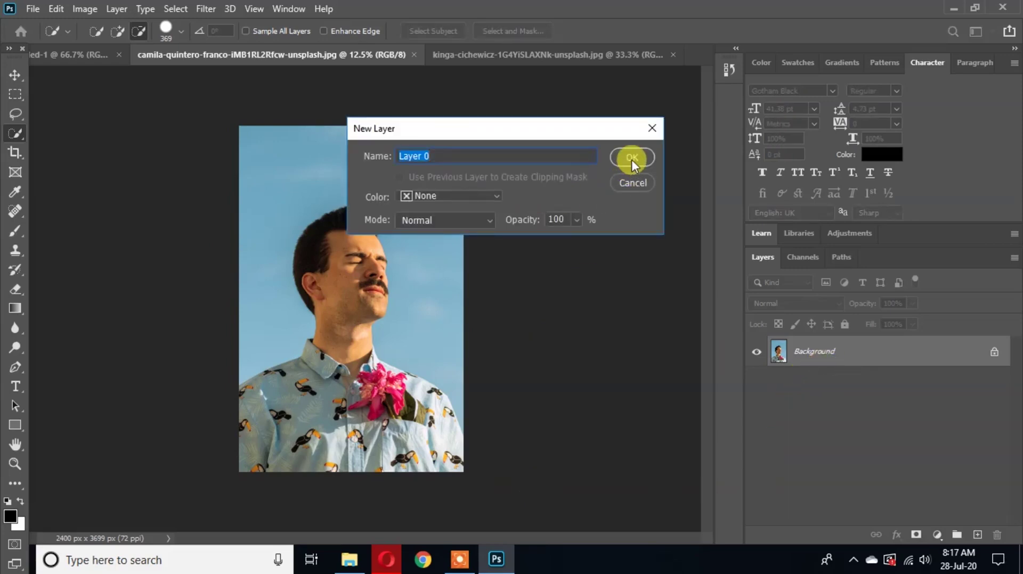
pyautogui.click(632, 158)
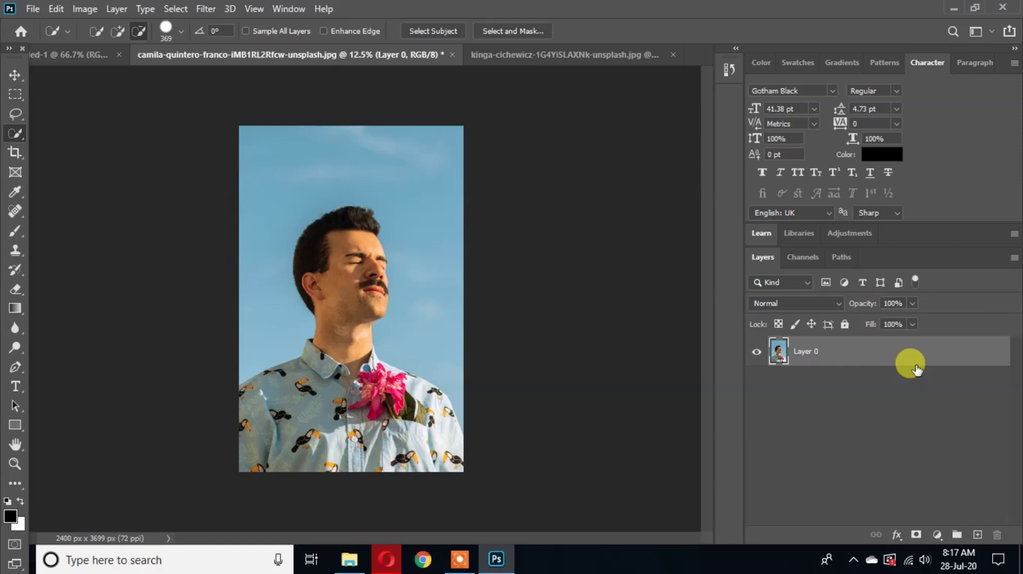
pyautogui.hotkey('ctrl', 'j')
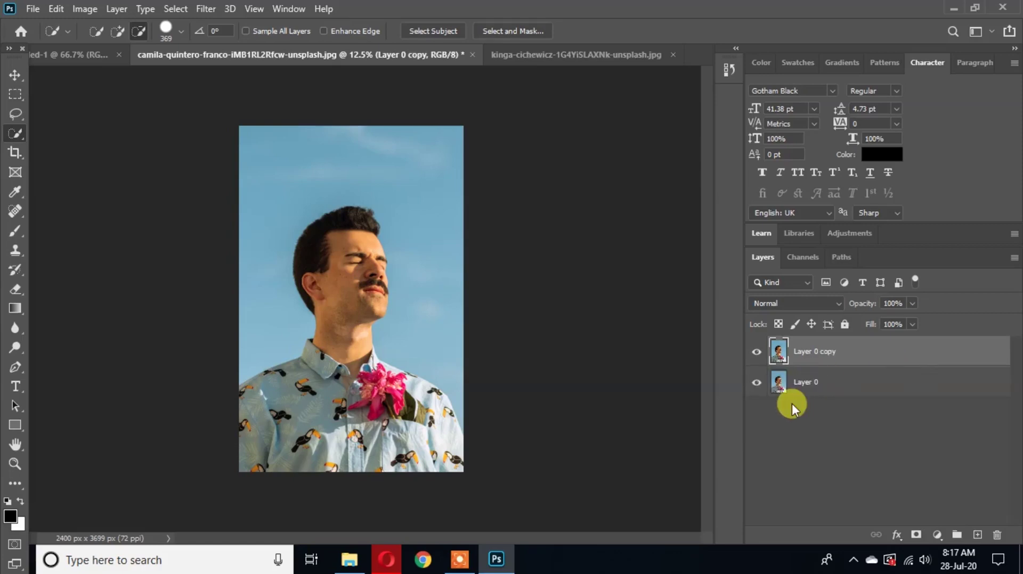
pyautogui.click(756, 383)
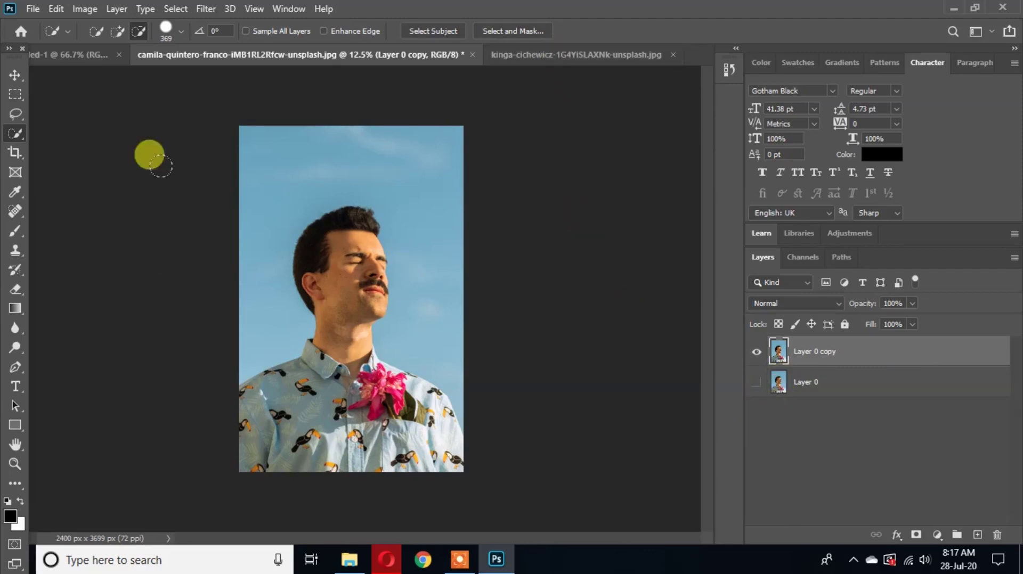
# With the Quick Selection tool, try brush sizes of 28, 102, 462 and 169 px, and return the size to 369 px
pyautogui.rightClick(21, 130)
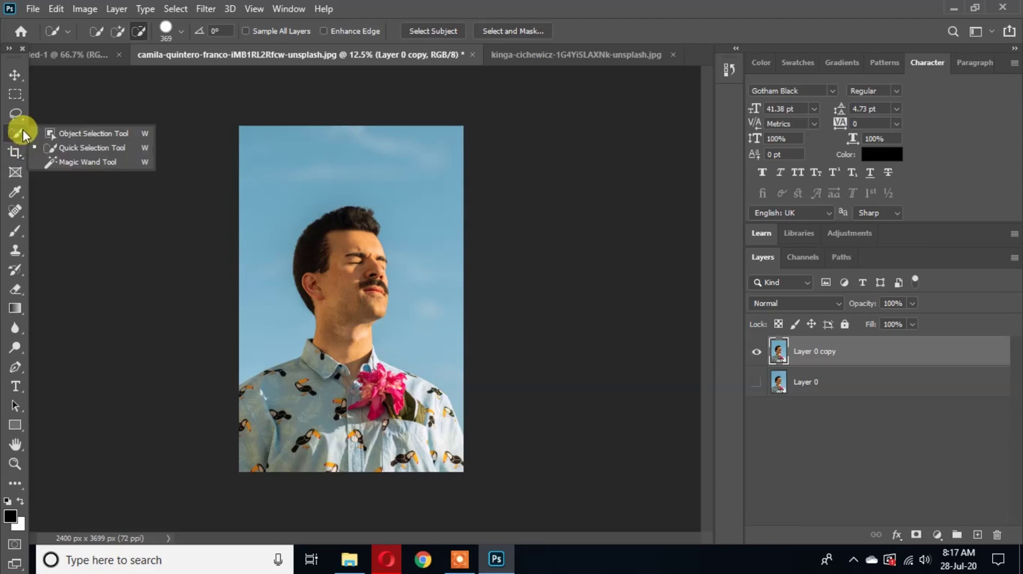
pyautogui.click(73, 149)
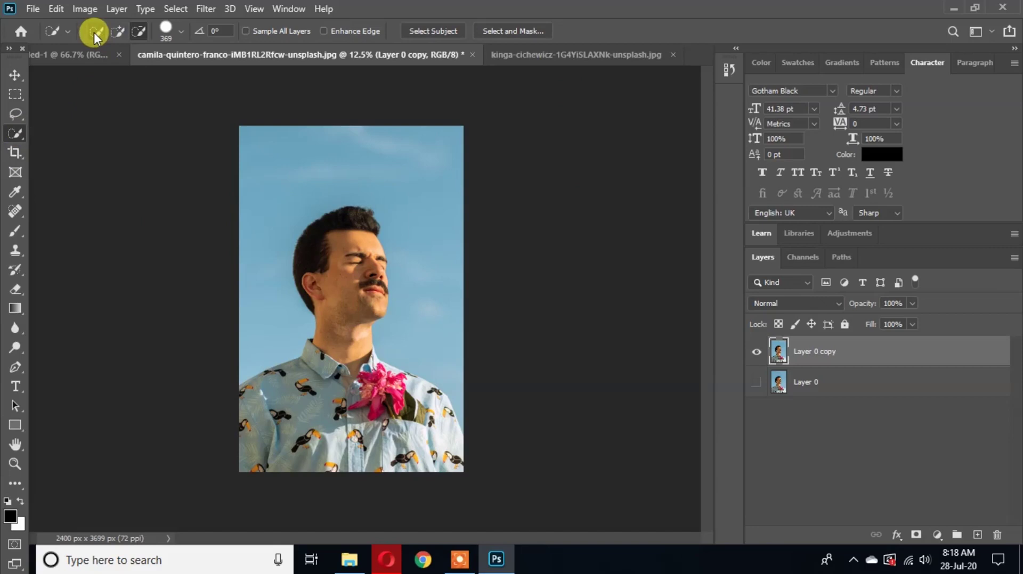
pyautogui.click(16, 114)
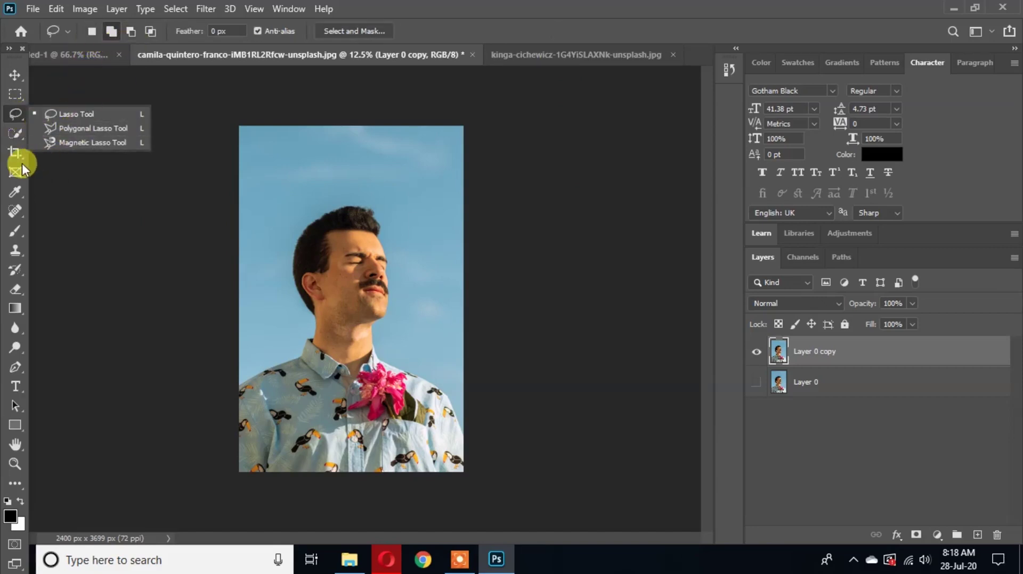
pyautogui.click(19, 137)
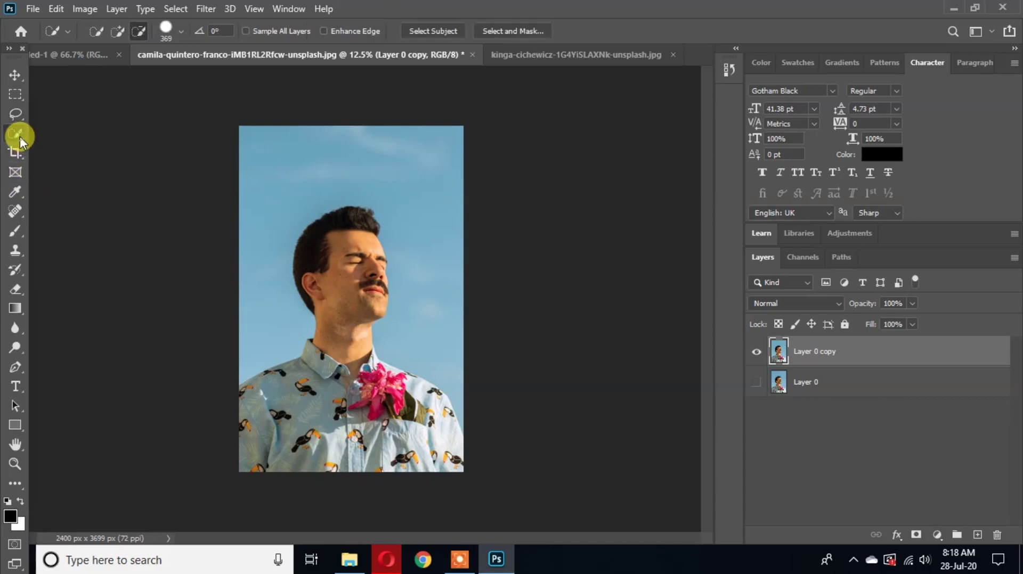
pyautogui.click(78, 149)
pyautogui.click(181, 30)
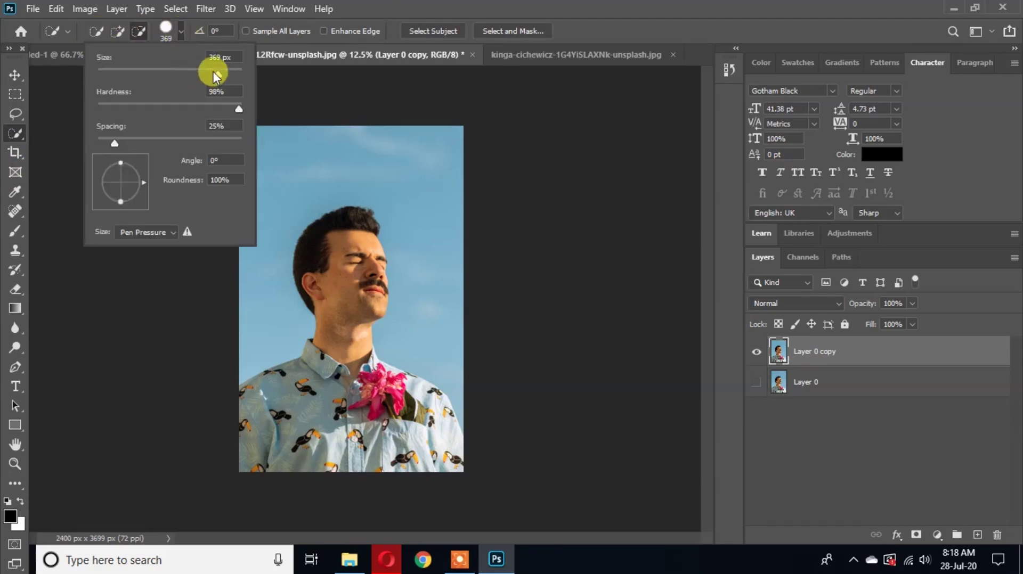
pyautogui.moveTo(216, 72); pyautogui.dragTo(122, 71)
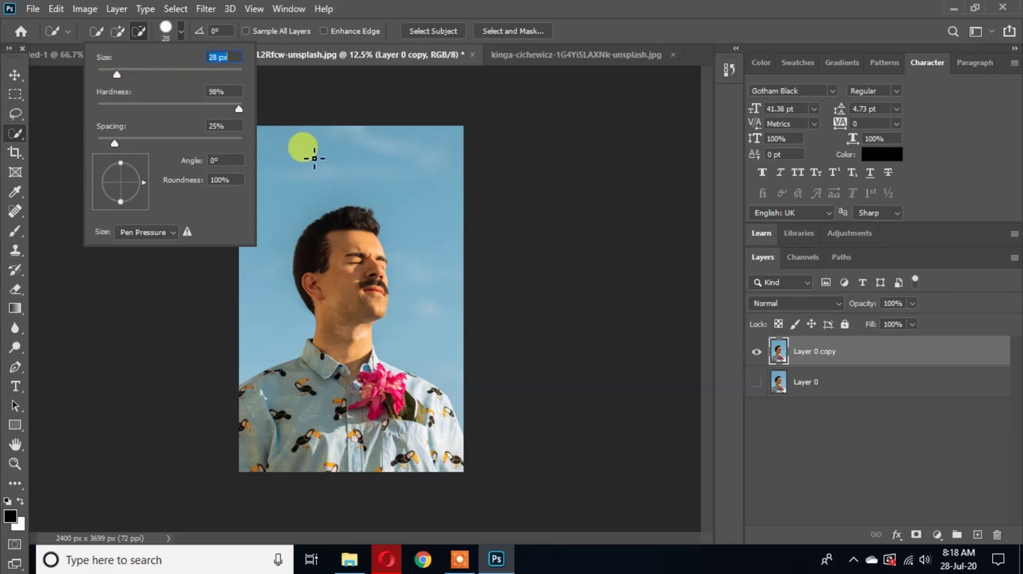
pyautogui.moveTo(117, 75); pyautogui.dragTo(170, 75)
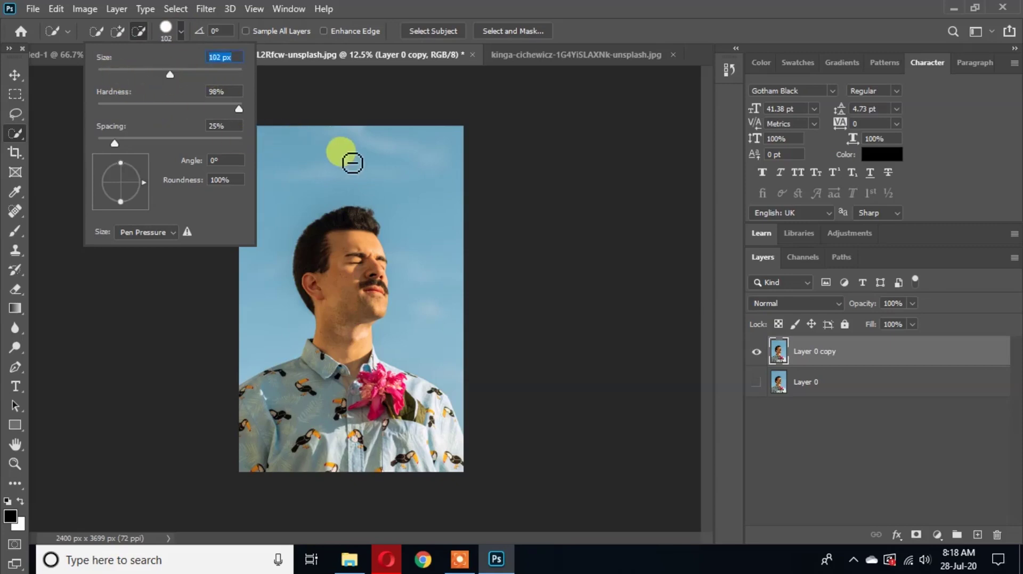
pyautogui.moveTo(209, 78); pyautogui.dragTo(225, 75)
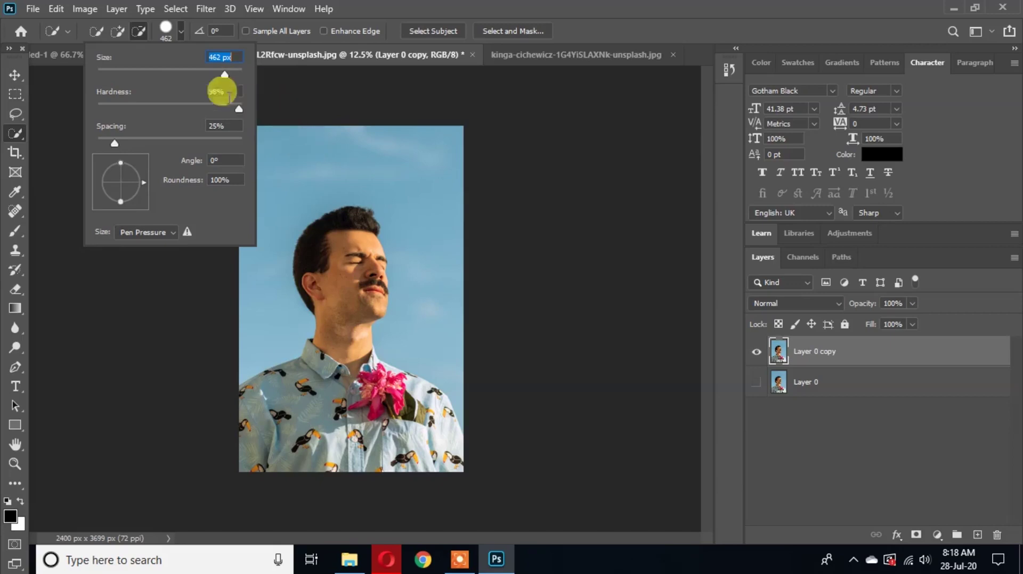
pyautogui.moveTo(219, 73); pyautogui.dragTo(195, 77)
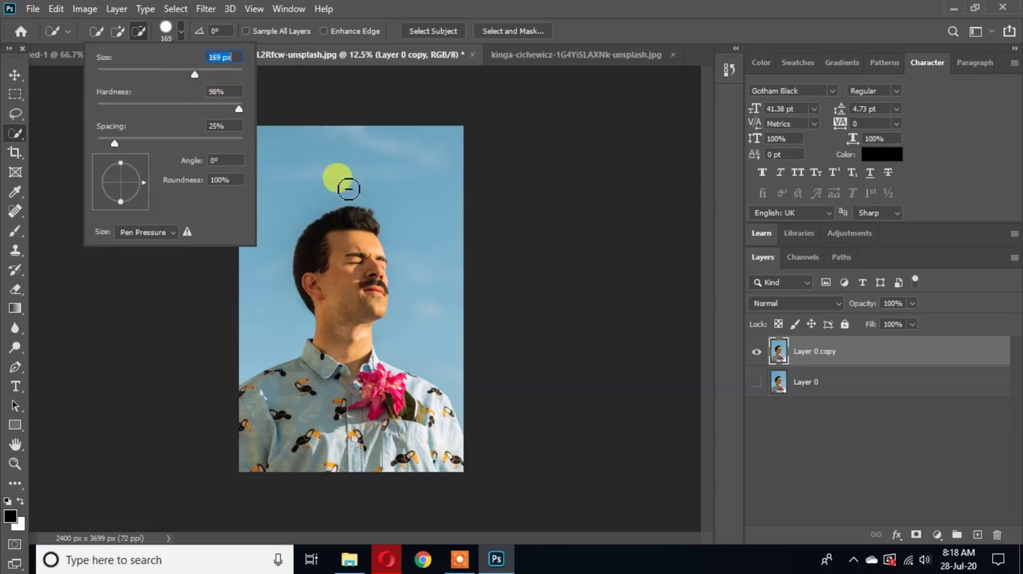
pyautogui.write('369')
pyautogui.press('Return')
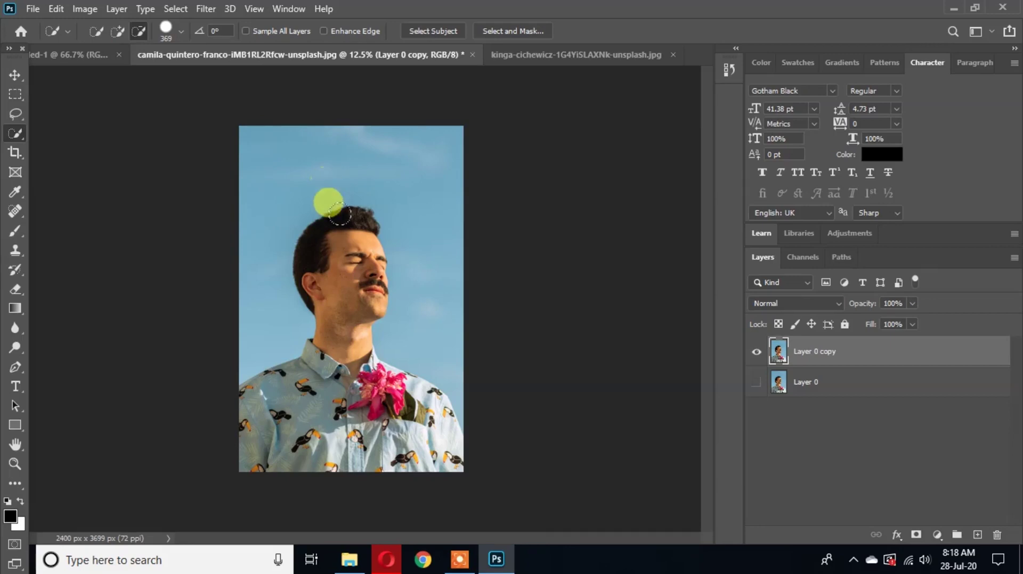
# Resize the Quick Selection brush interactively on the canvas to 437 px
pyautogui.scroll(6, 331, 202)
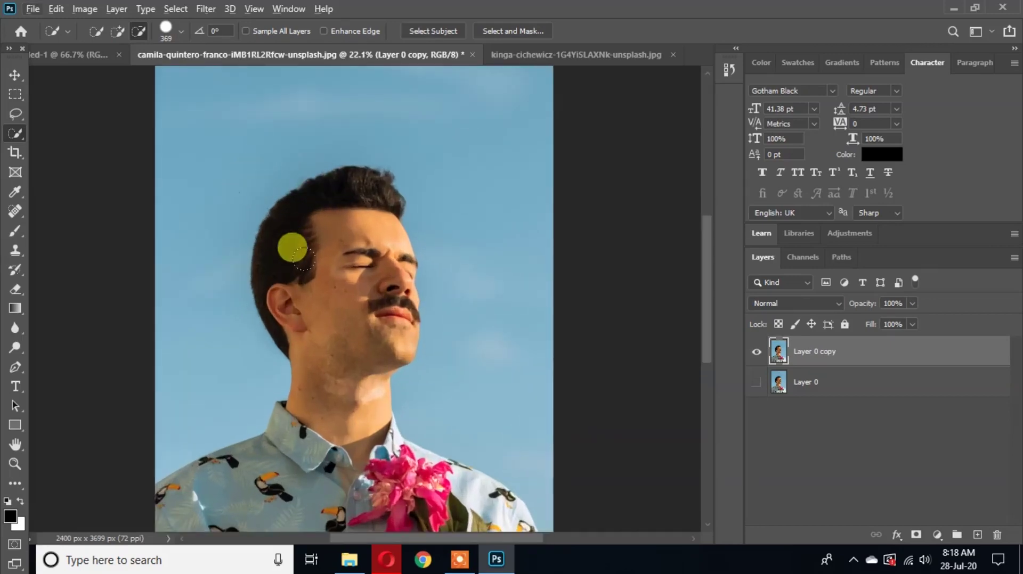
pyautogui.moveTo(430, 290); pyautogui.dragTo(299, 333)
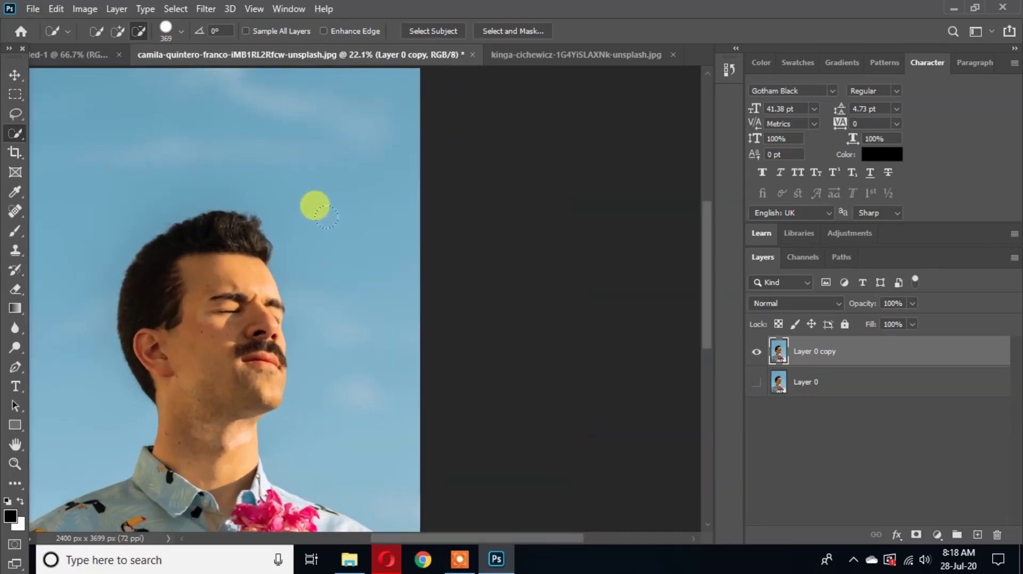
pyautogui.keyDown('alt'); pyautogui.rightClick(334, 205); pyautogui.keyUp('alt')
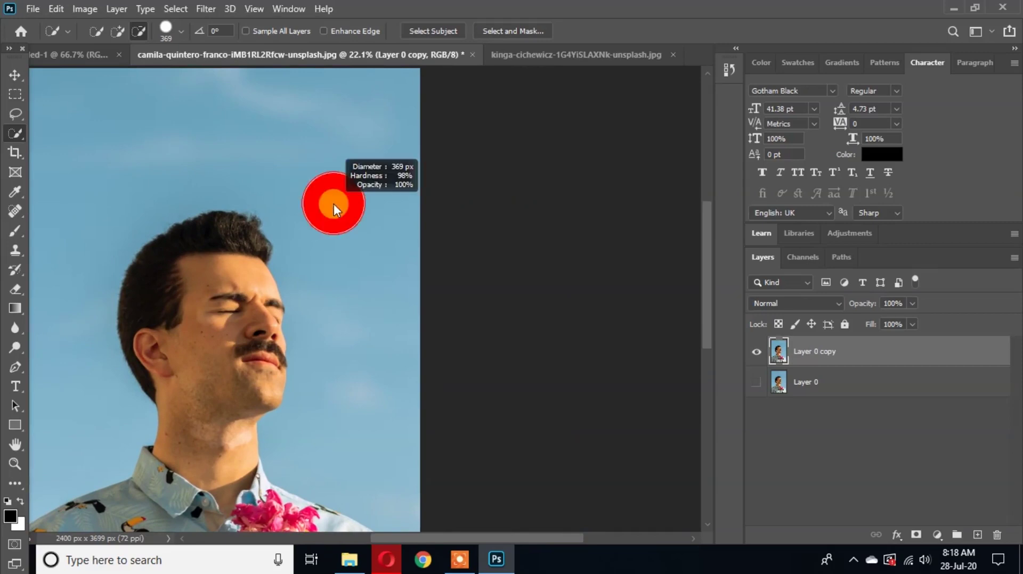
pyautogui.moveTo(335, 204)
pyautogui.mouseDown()
pyautogui.moveTo(427, 204)
pyautogui.moveTo(324, 199)
pyautogui.moveTo(357, 206)
pyautogui.moveTo(349, 172)
pyautogui.mouseUp()
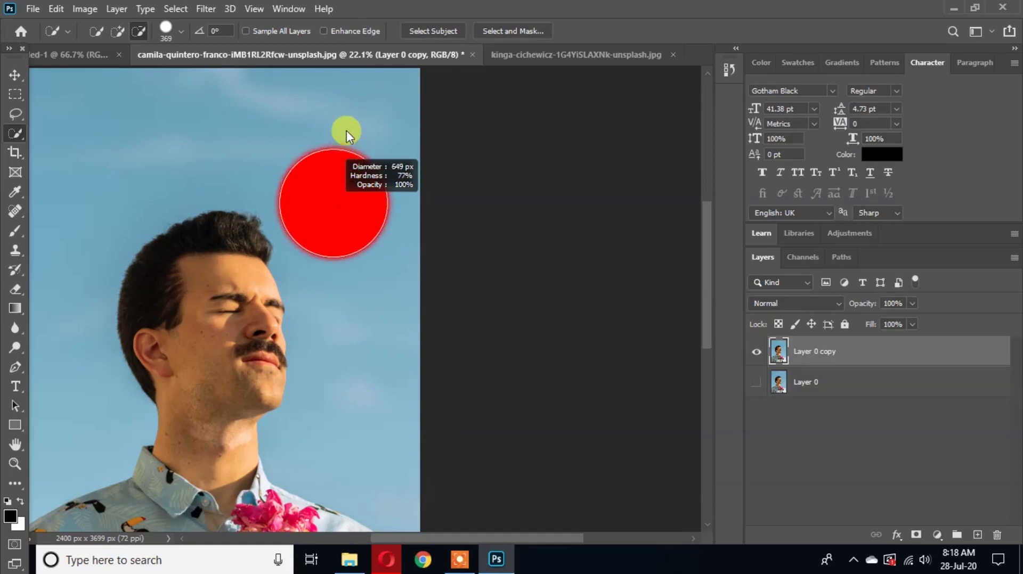
pyautogui.moveTo(341, 87)
pyautogui.mouseDown()
pyautogui.moveTo(340, 209)
pyautogui.moveTo(333, 200)
pyautogui.moveTo(384, 206)
pyautogui.moveTo(309, 195)
pyautogui.mouseUp()
pyautogui.moveTo(283, 272)
pyautogui.mouseDown()
pyautogui.moveTo(519, 248)
pyautogui.moveTo(446, 230)
pyautogui.mouseUp()
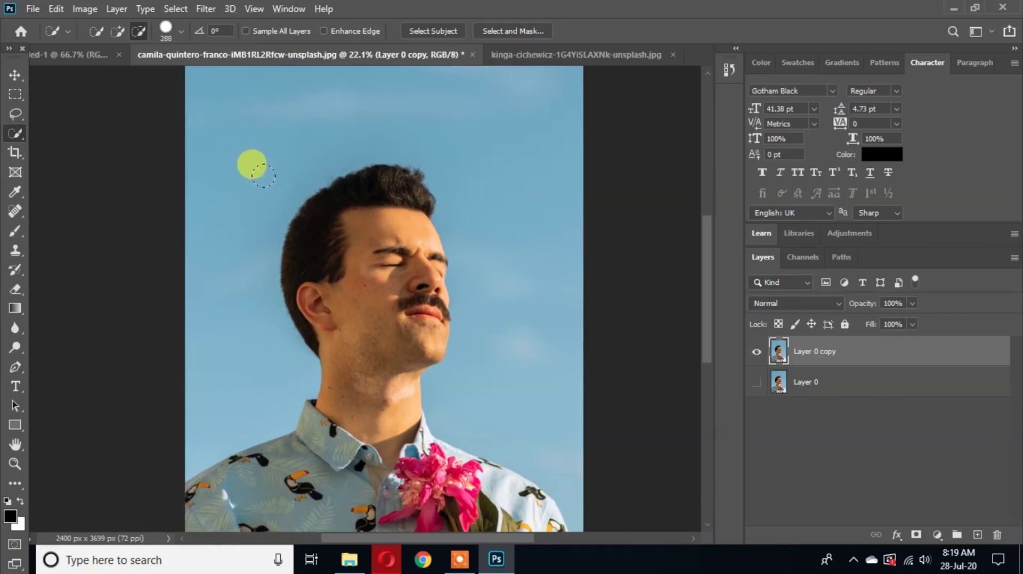
pyautogui.scroll(-3, 275, 180)
pyautogui.scroll(-1, 278, 183)
pyautogui.moveTo(320, 181)
pyautogui.mouseDown()
pyautogui.moveTo(318, 203)
pyautogui.moveTo(344, 196)
pyautogui.mouseUp()
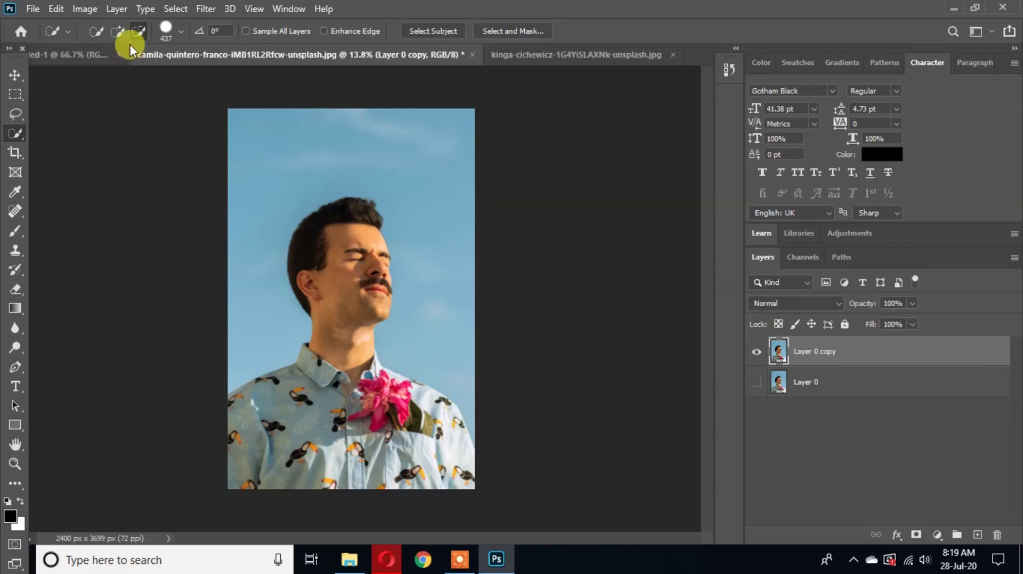
# Using the add-to-selection mode, select the entire blue sky around the man on Layer 0 copy
pyautogui.click(119, 32)
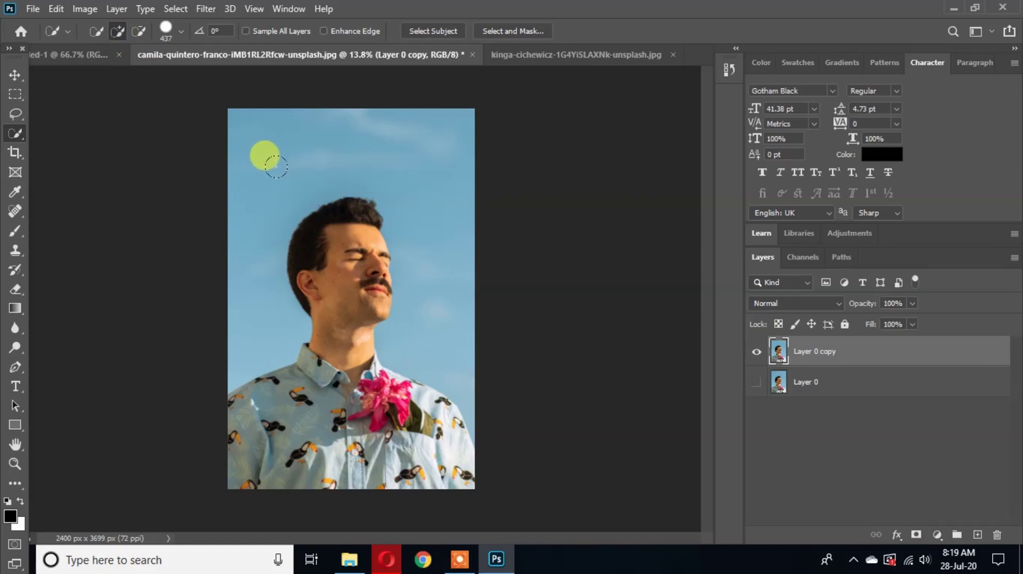
pyautogui.moveTo(261, 137)
pyautogui.mouseDown()
pyautogui.moveTo(268, 184)
pyautogui.moveTo(275, 160)
pyautogui.moveTo(281, 179)
pyautogui.moveTo(265, 171)
pyautogui.moveTo(268, 190)
pyautogui.moveTo(260, 186)
pyautogui.moveTo(257, 199)
pyautogui.moveTo(244, 182)
pyautogui.moveTo(239, 283)
pyautogui.moveTo(285, 144)
pyautogui.mouseUp()
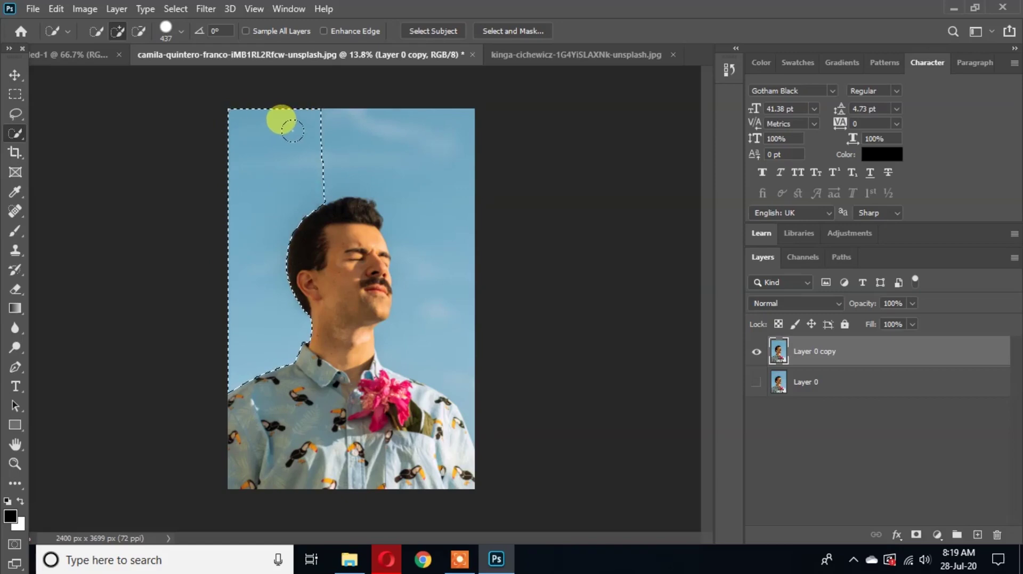
pyautogui.moveTo(293, 131)
pyautogui.mouseDown()
pyautogui.moveTo(323, 115)
pyautogui.moveTo(400, 137)
pyautogui.moveTo(412, 171)
pyautogui.moveTo(397, 190)
pyautogui.mouseUp()
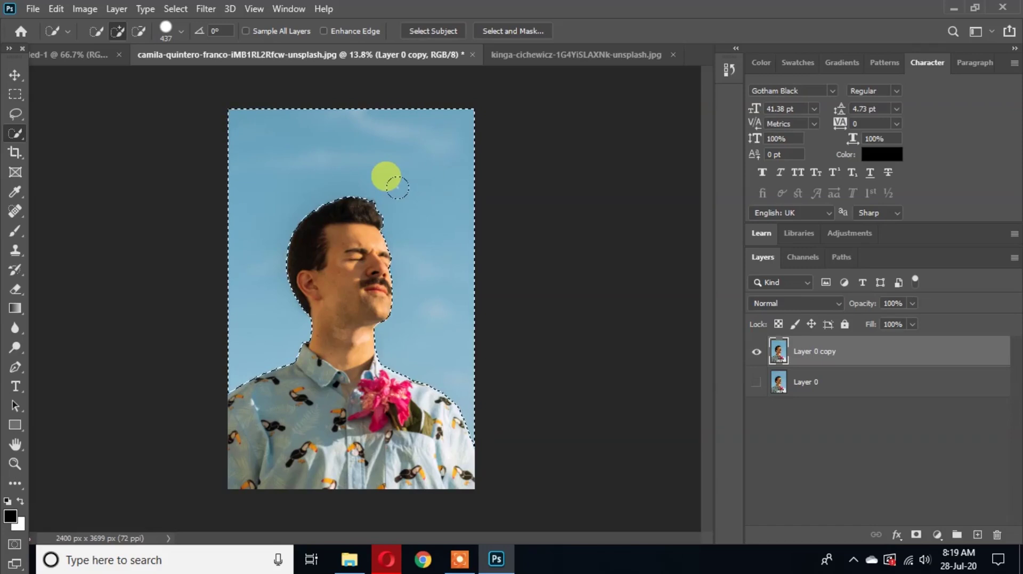
pyautogui.moveTo(390, 193); pyautogui.dragTo(366, 227)
pyautogui.moveTo(440, 264)
pyautogui.mouseDown()
pyautogui.moveTo(679, 335)
pyautogui.moveTo(441, 214)
pyautogui.mouseUp()
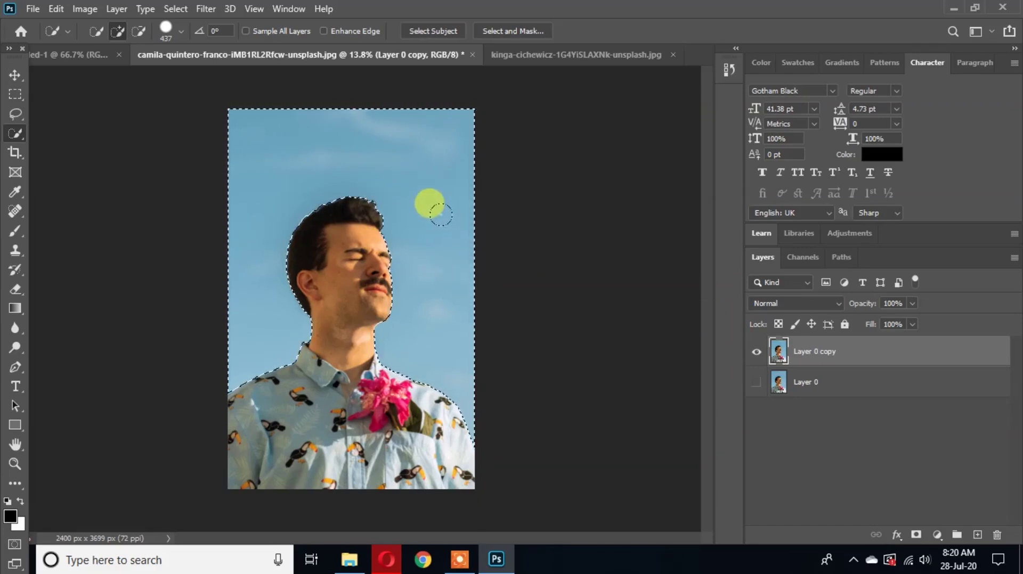
pyautogui.click(547, 58)
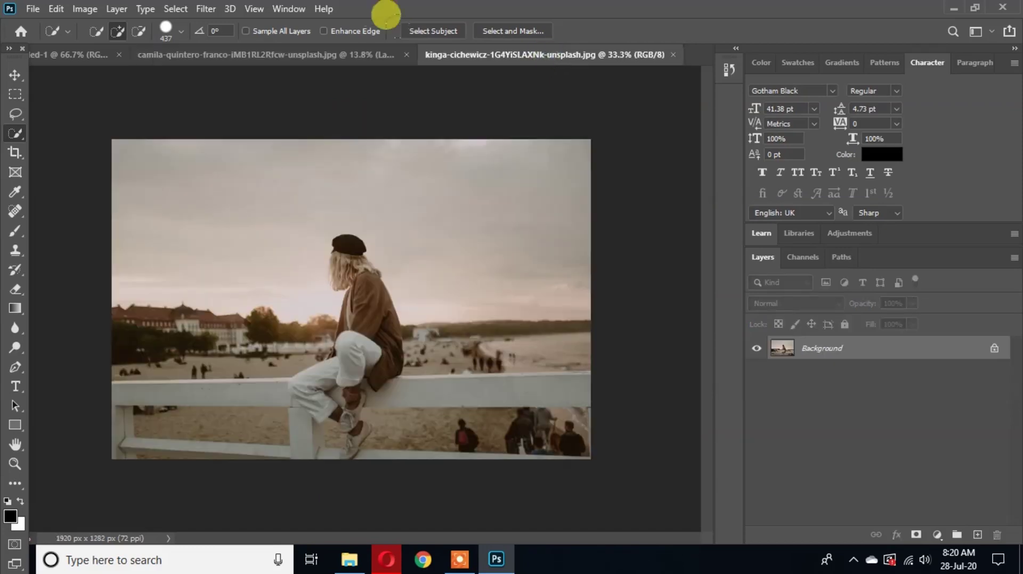
pyautogui.click(357, 57)
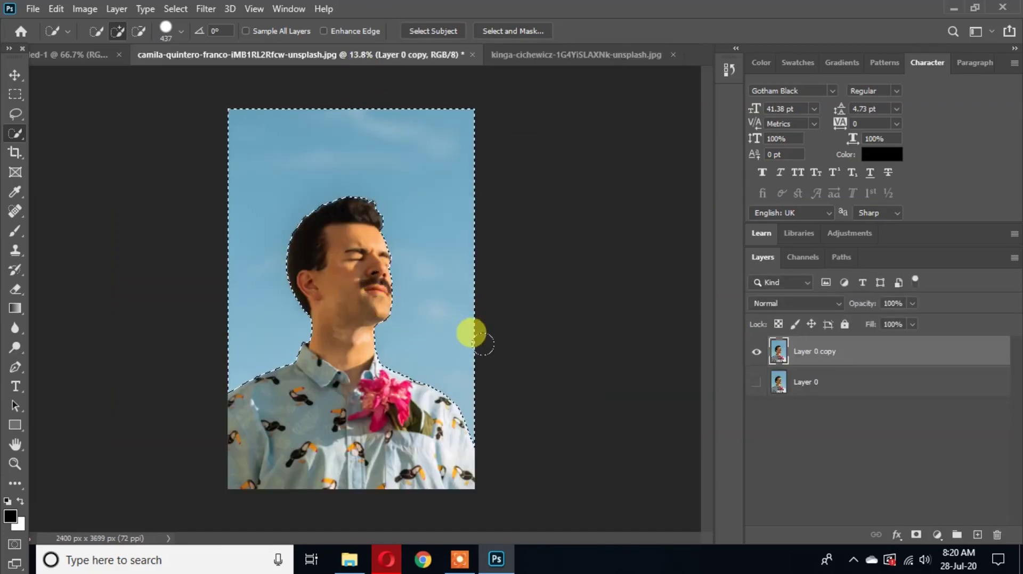
pyautogui.moveTo(379, 304); pyautogui.dragTo(376, 301)
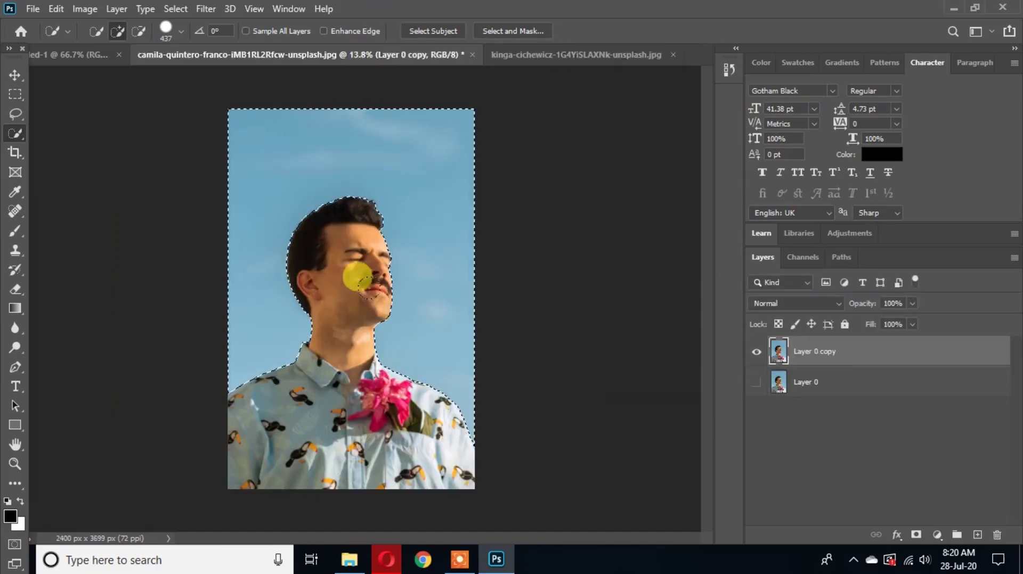
pyautogui.moveTo(364, 263); pyautogui.dragTo(390, 244)
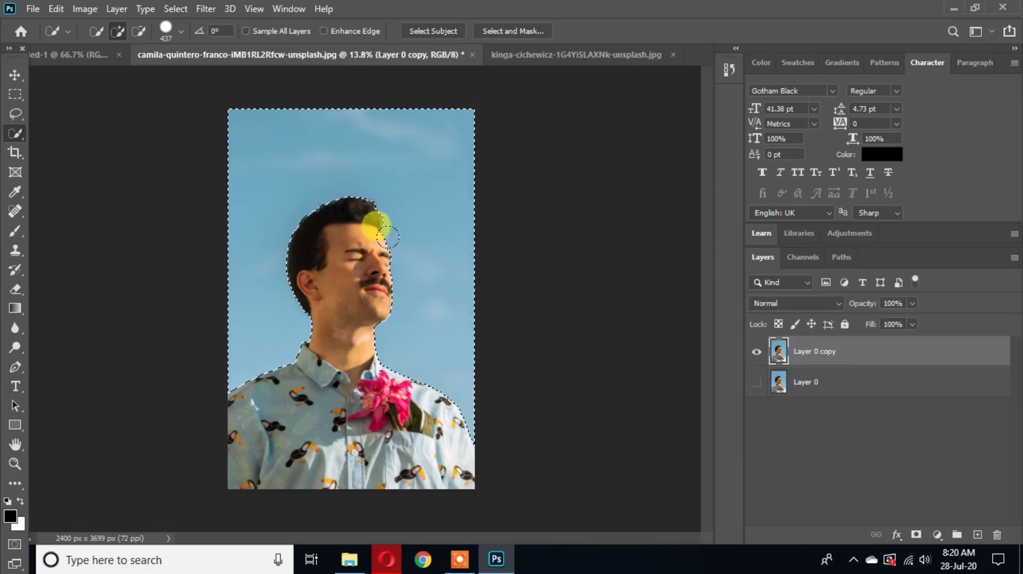
pyautogui.moveTo(395, 183)
pyautogui.mouseDown()
pyautogui.moveTo(389, 163)
pyautogui.moveTo(361, 258)
pyautogui.mouseUp()
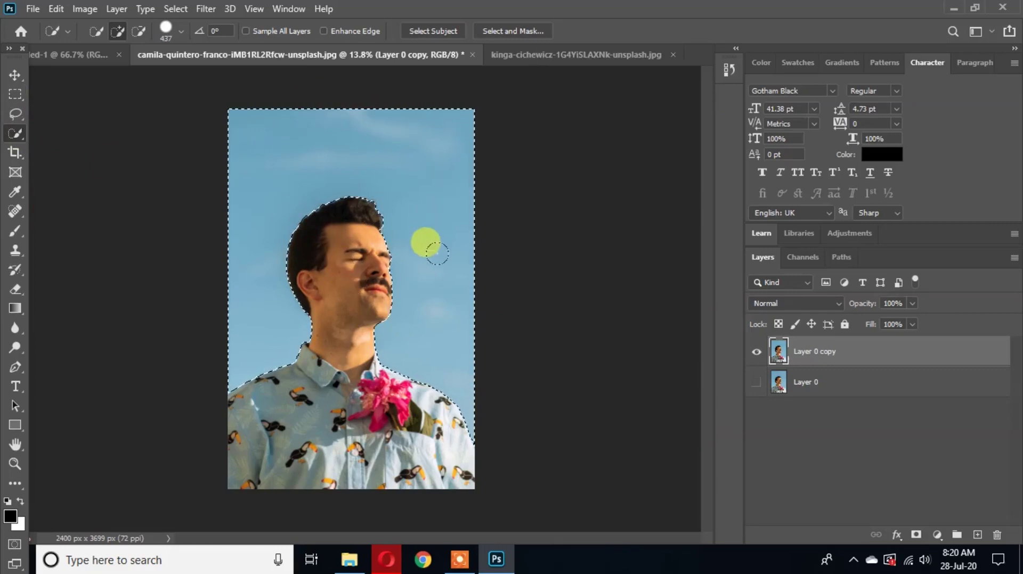
# Move the selected sky slightly up and to the left with the Move tool, separating it from the man
pyautogui.click(15, 77)
pyautogui.moveTo(338, 274)
pyautogui.mouseDown()
pyautogui.moveTo(337, 222)
pyautogui.moveTo(332, 286)
pyautogui.moveTo(344, 281)
pyautogui.moveTo(338, 274)
pyautogui.mouseUp()
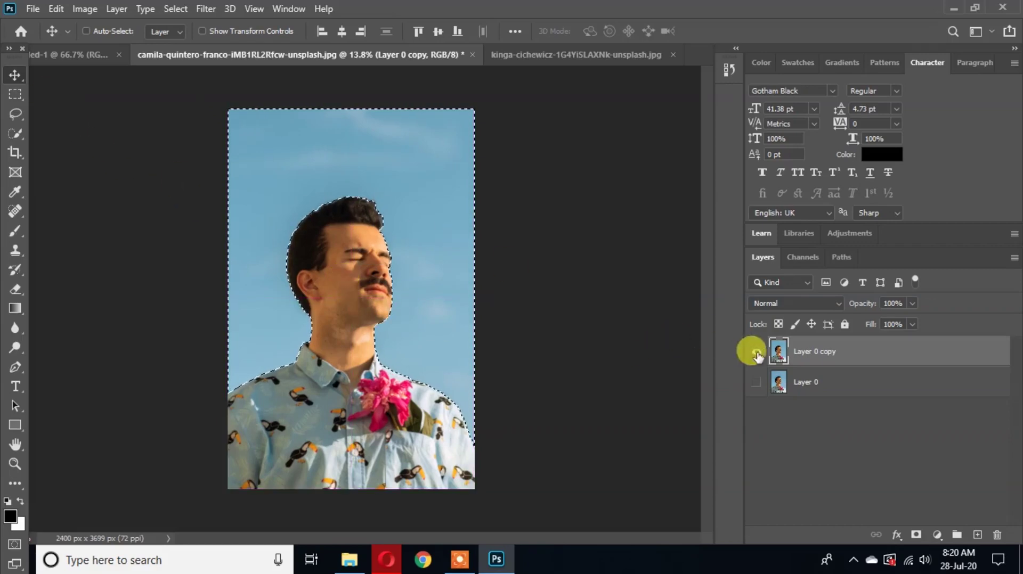
pyautogui.moveTo(421, 201); pyautogui.dragTo(412, 175)
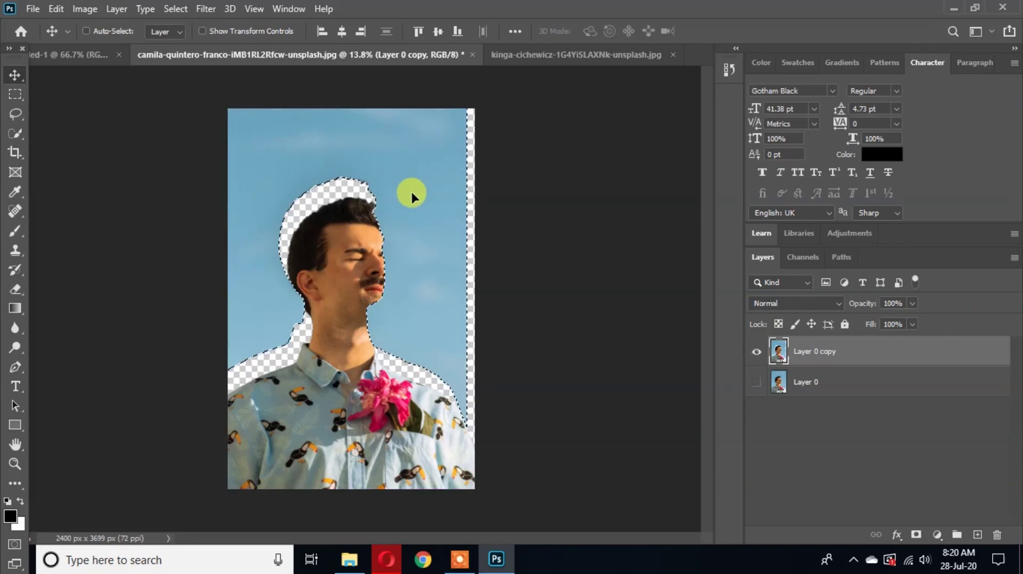
# Undo the move of the selected sky and invert the selection so that it covers the man
pyautogui.hotkey('ctrl', 'z')
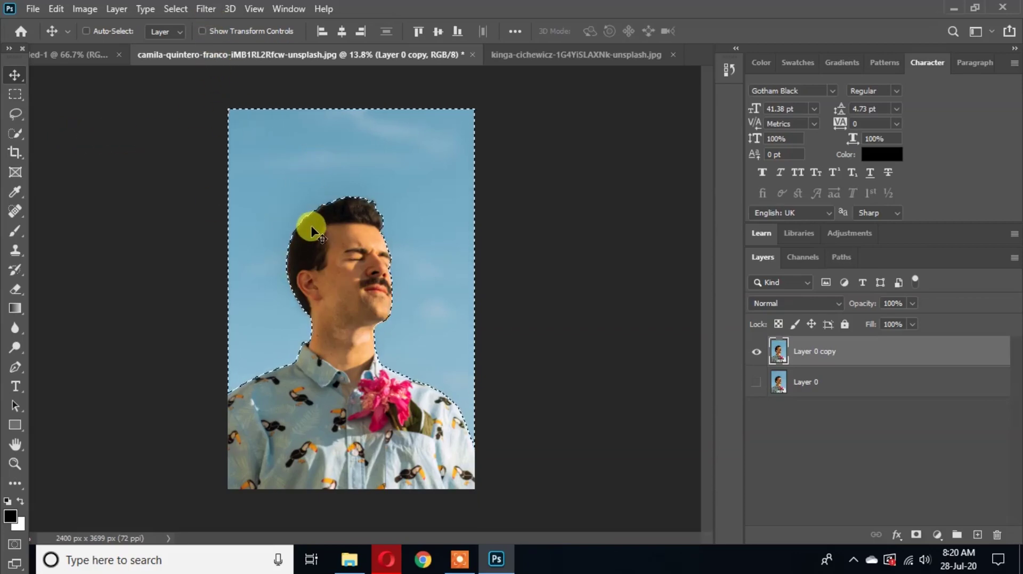
pyautogui.press('ctrl')
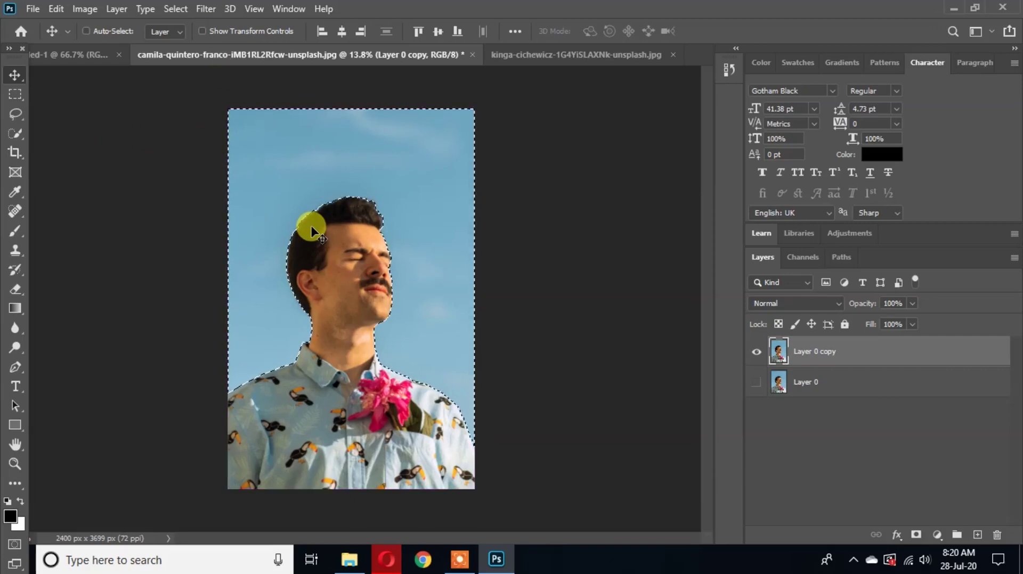
pyautogui.click(206, 11)
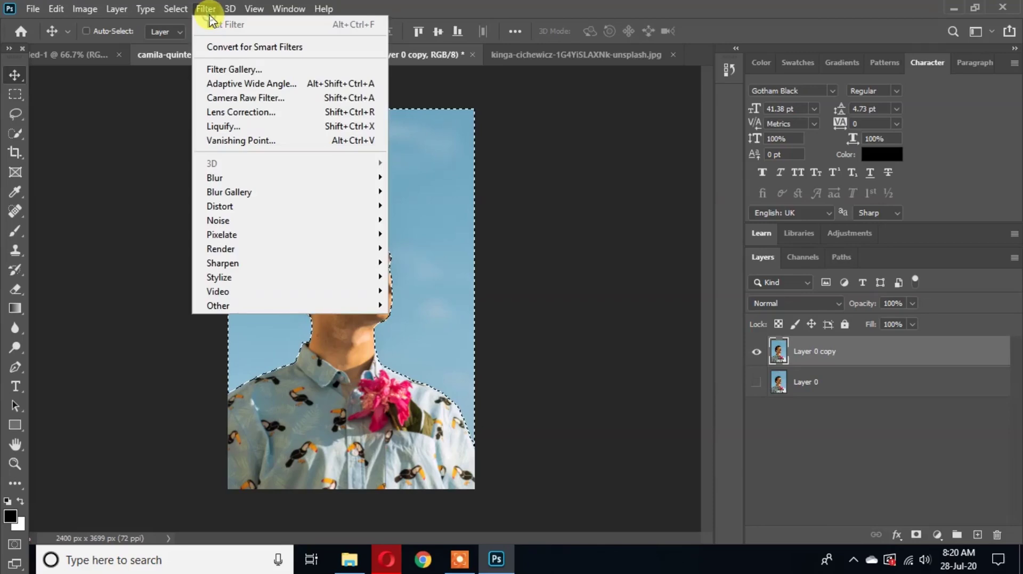
pyautogui.moveTo(175, 10)
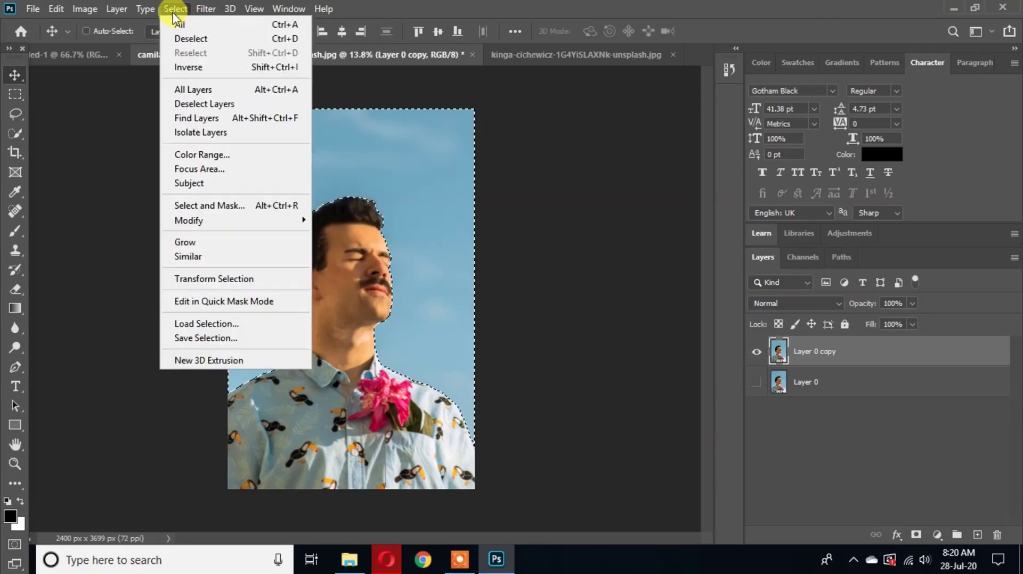
pyautogui.click(190, 71)
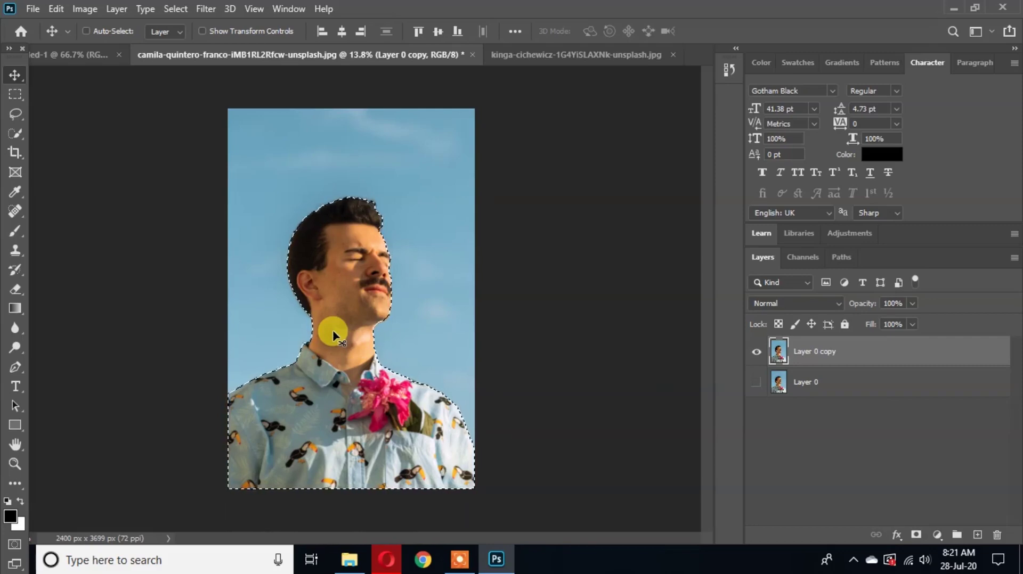
# Copy the selected man to a new layer and hide Layer 0 copy to isolate the cutout
pyautogui.press('ctrl')
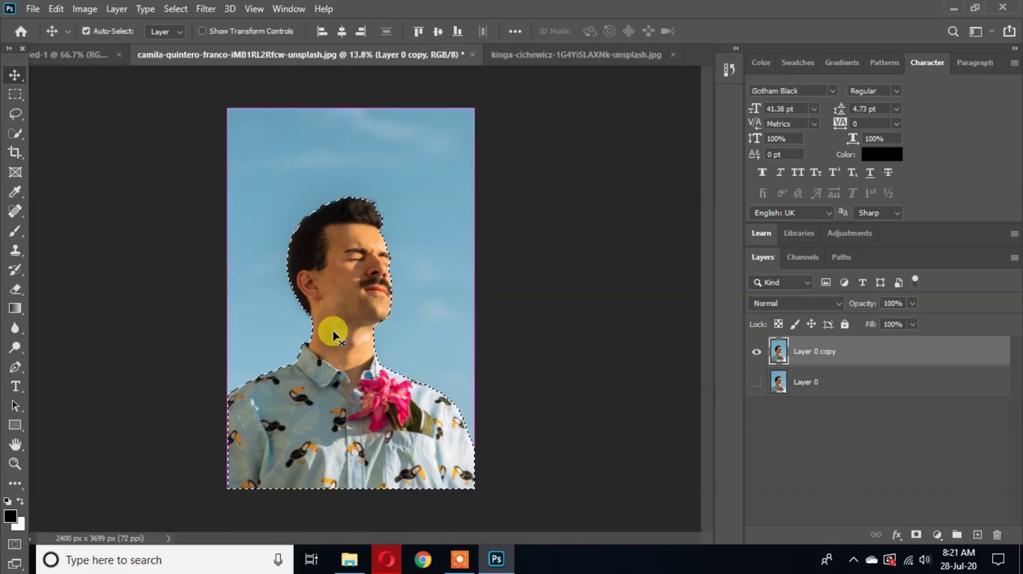
pyautogui.hotkey('ctrl', 'j')
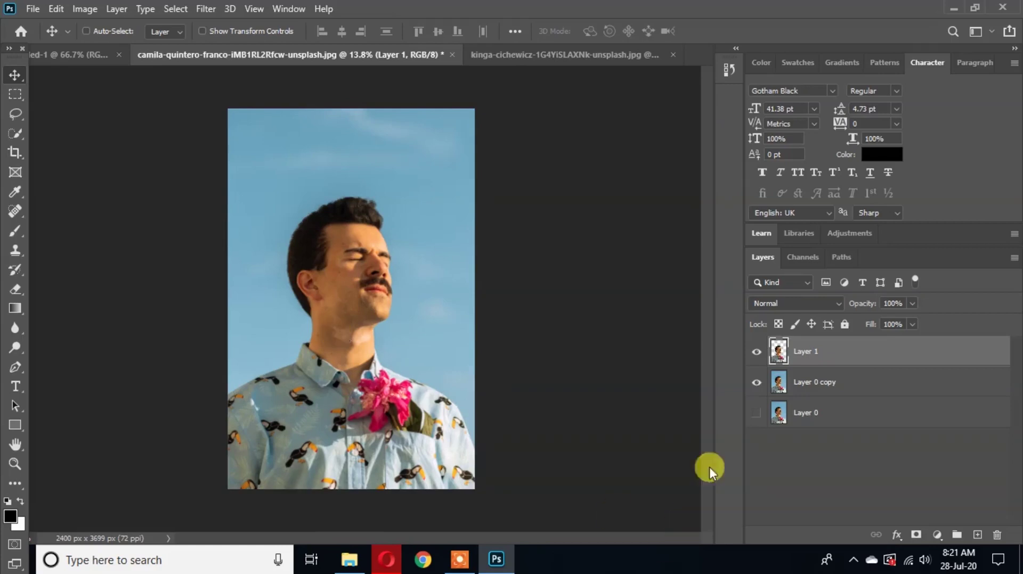
pyautogui.click(756, 383)
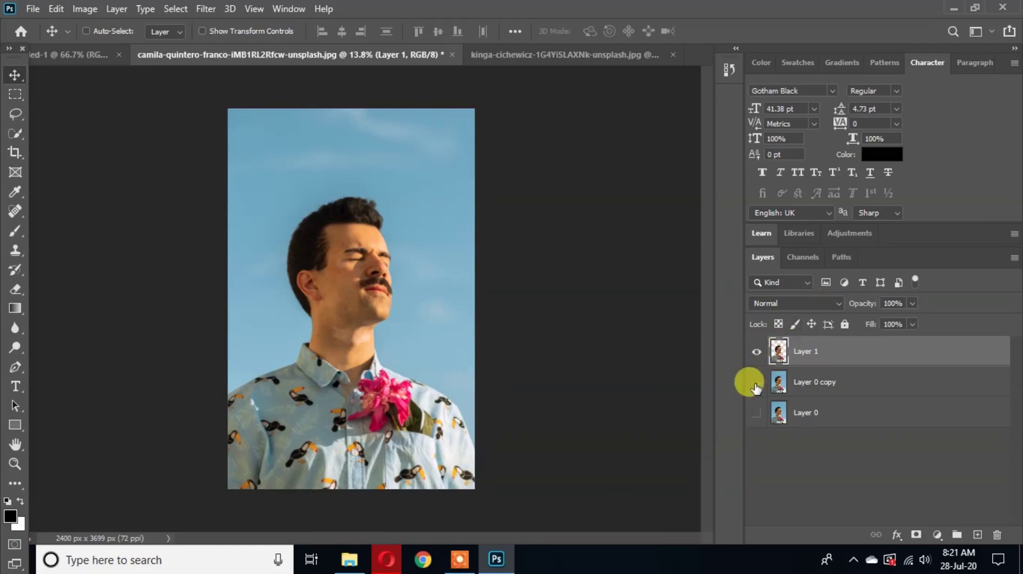
pyautogui.click(757, 383)
pyautogui.click(756, 382)
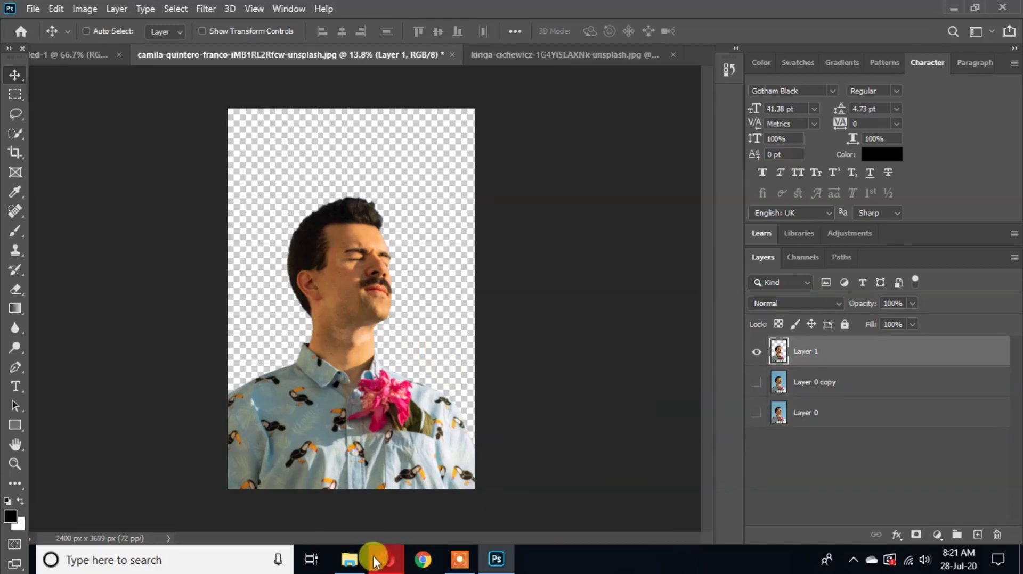
# Place the railway track photo from the file explorer into the portrait document and scale it to about 188% to cover the canvas
pyautogui.click(349, 560)
pyautogui.moveTo(250, 120); pyautogui.dragTo(411, 229)
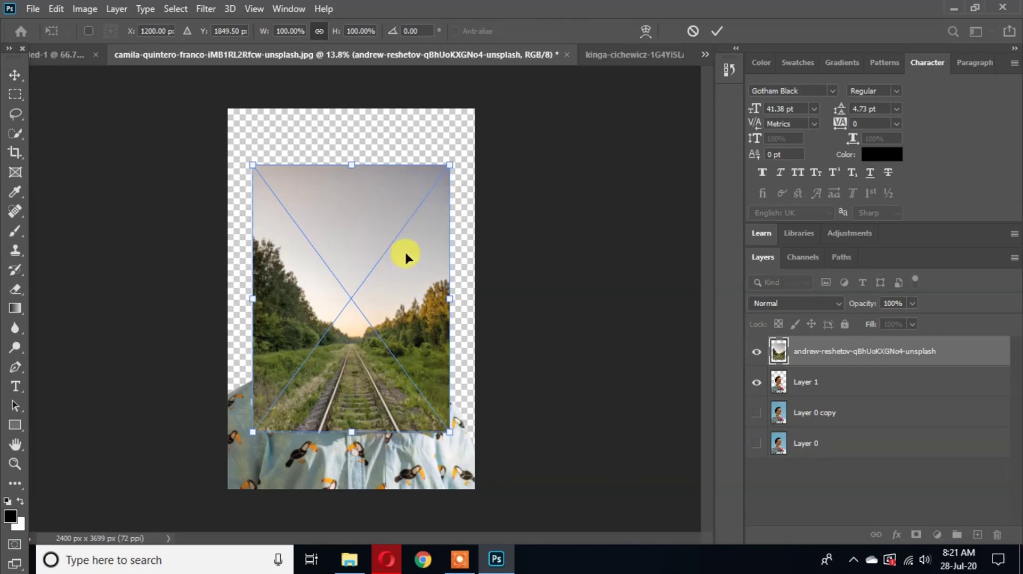
pyautogui.moveTo(450, 162); pyautogui.dragTo(543, 41)
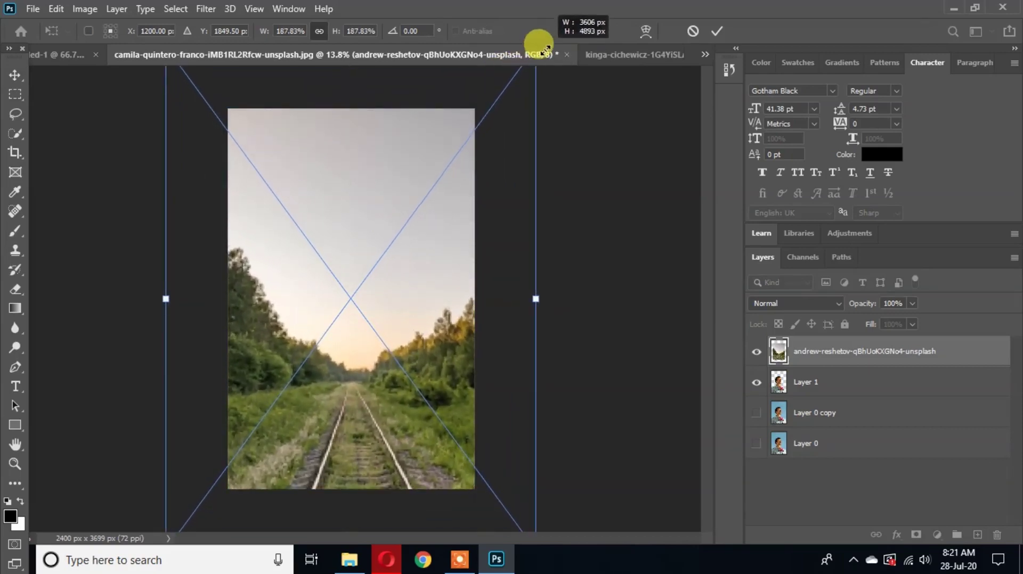
pyautogui.doubleClick(406, 256)
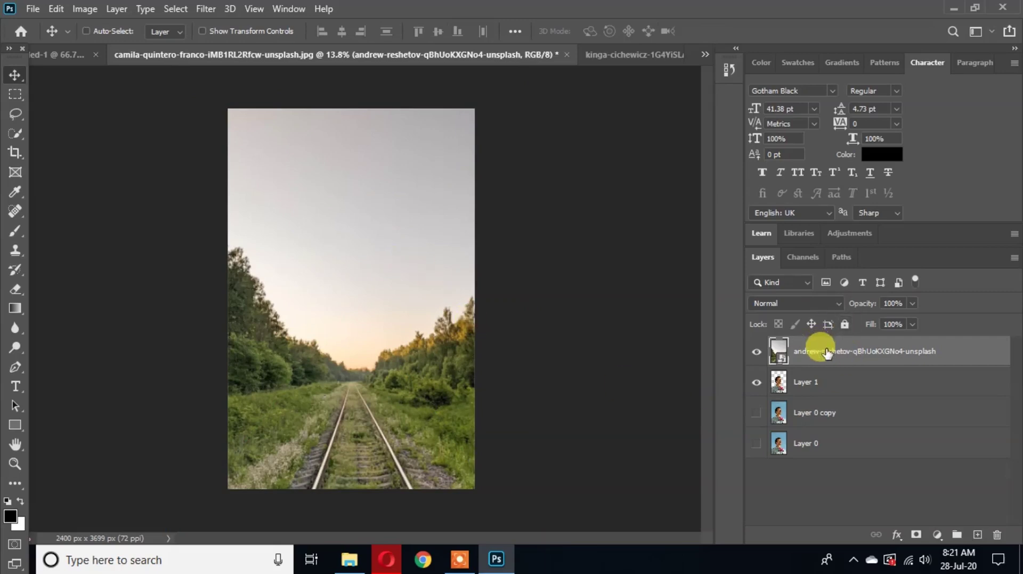
# Stack the railway photo layer directly below Layer 1 and enlarge it further so mainly sky and treetops surround the man
pyautogui.moveTo(827, 354); pyautogui.dragTo(818, 388)
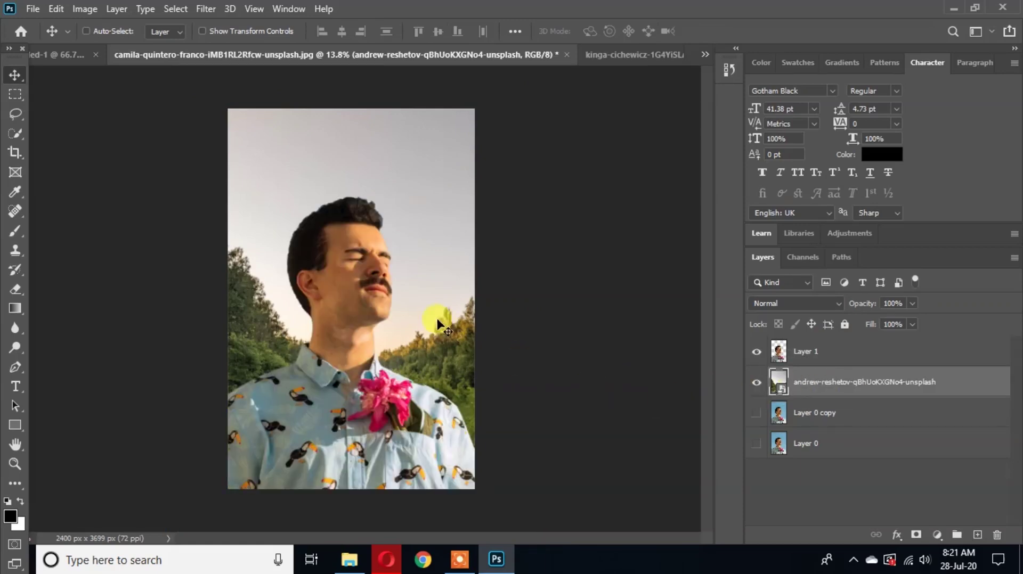
pyautogui.scroll(-2, 390, 292)
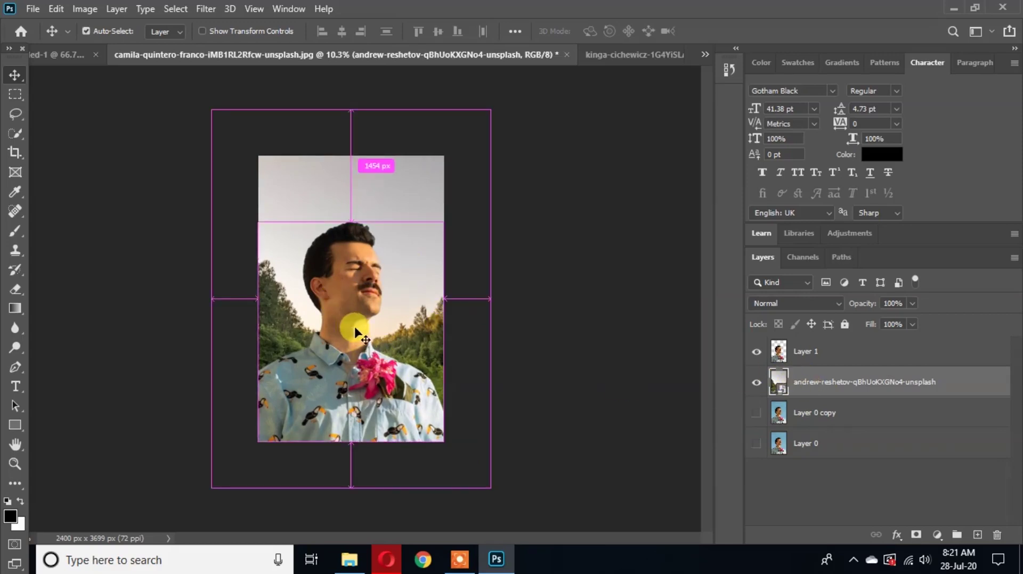
pyautogui.hotkey('ctrl', 't')
pyautogui.moveTo(489, 108); pyautogui.dragTo(607, 54)
pyautogui.press('Return')
pyautogui.scroll(-1, 344, 346)
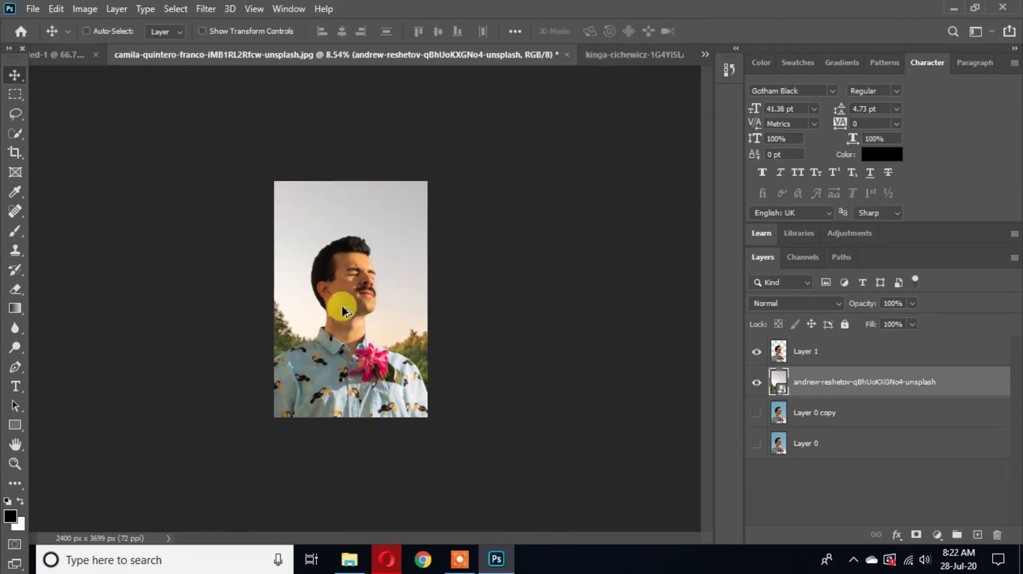
pyautogui.scroll(2, 341, 352)
pyautogui.scroll(-1, 331, 334)
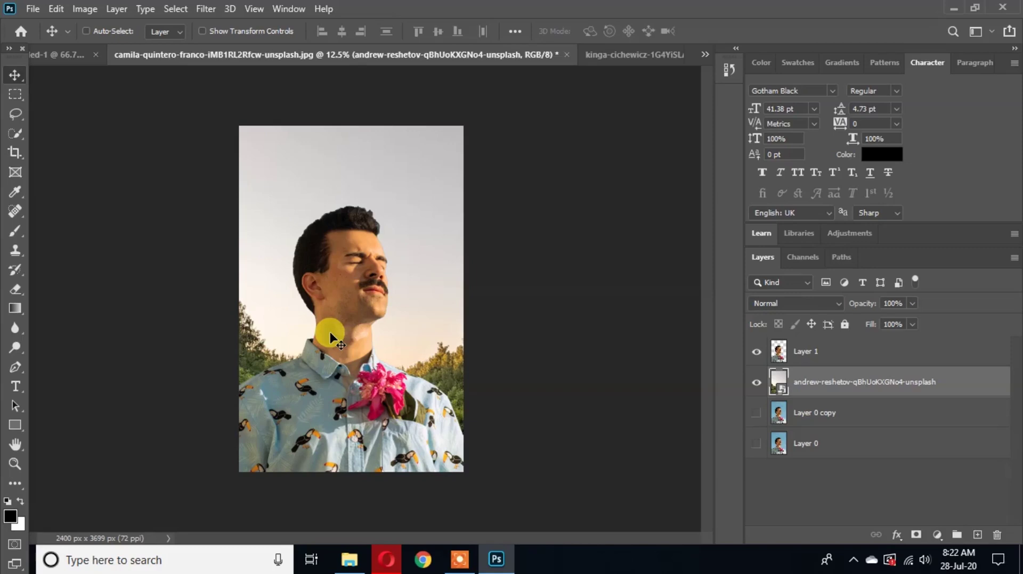
# Switch to the open photo of the woman sitting on the fence and activate the Quick Selection tool
pyautogui.click(615, 63)
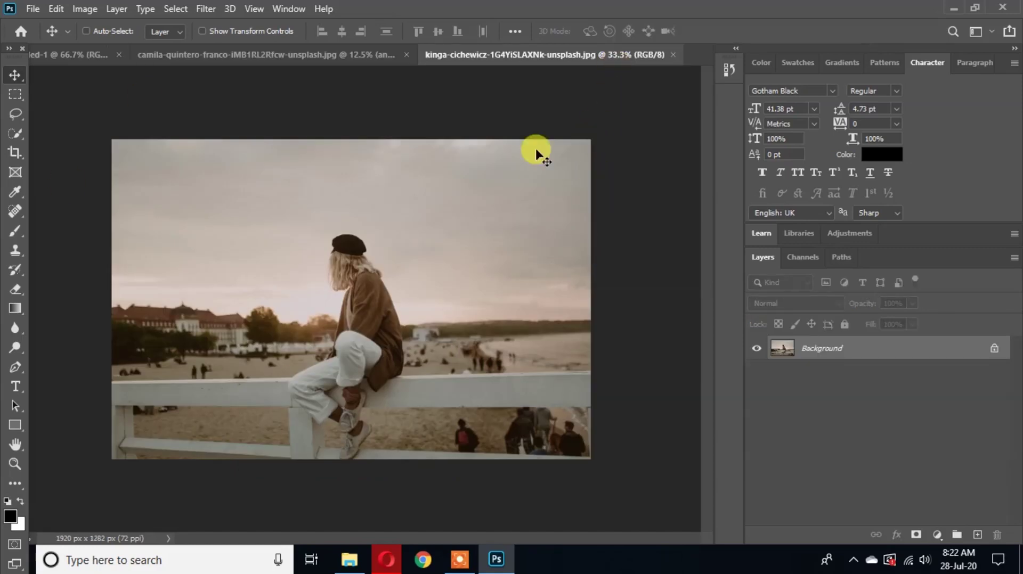
pyautogui.scroll(2, 392, 292)
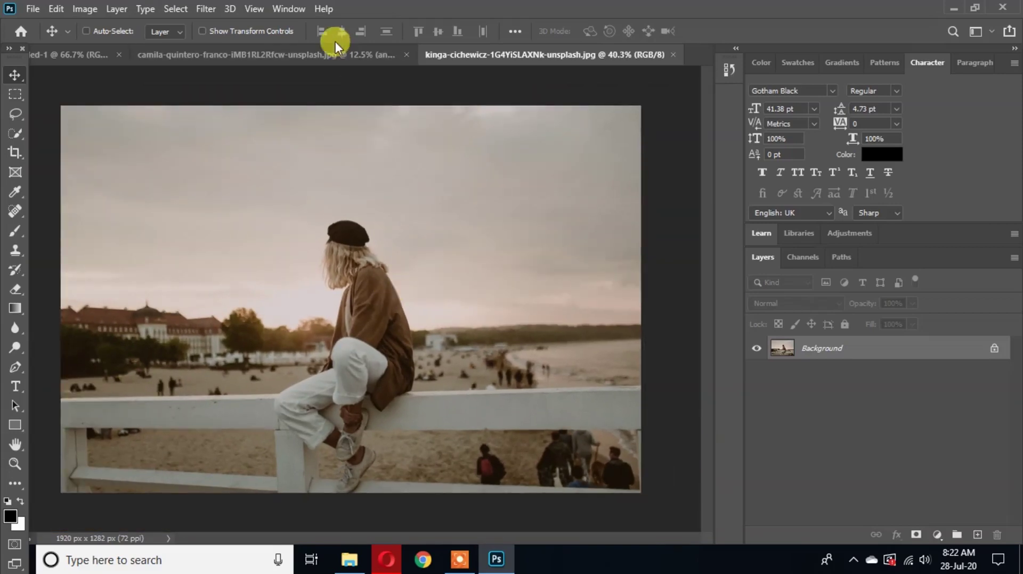
pyautogui.click(328, 54)
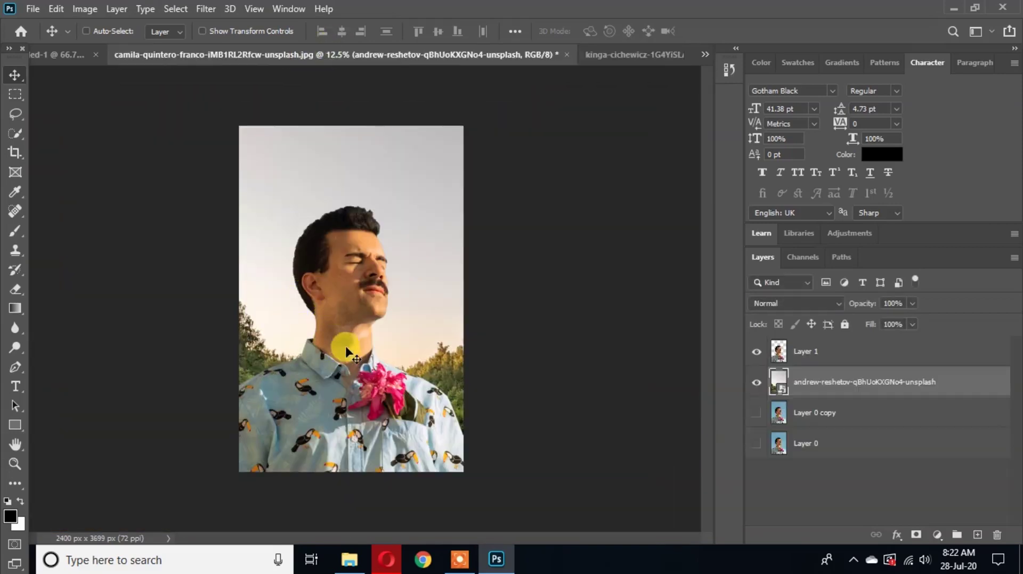
pyautogui.click(613, 61)
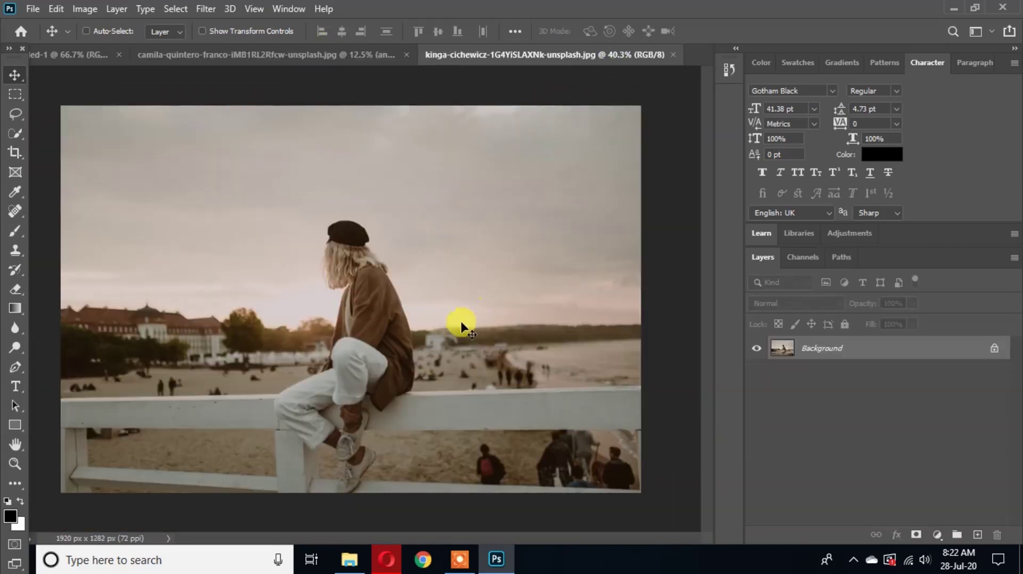
pyautogui.scroll(-1, 384, 320)
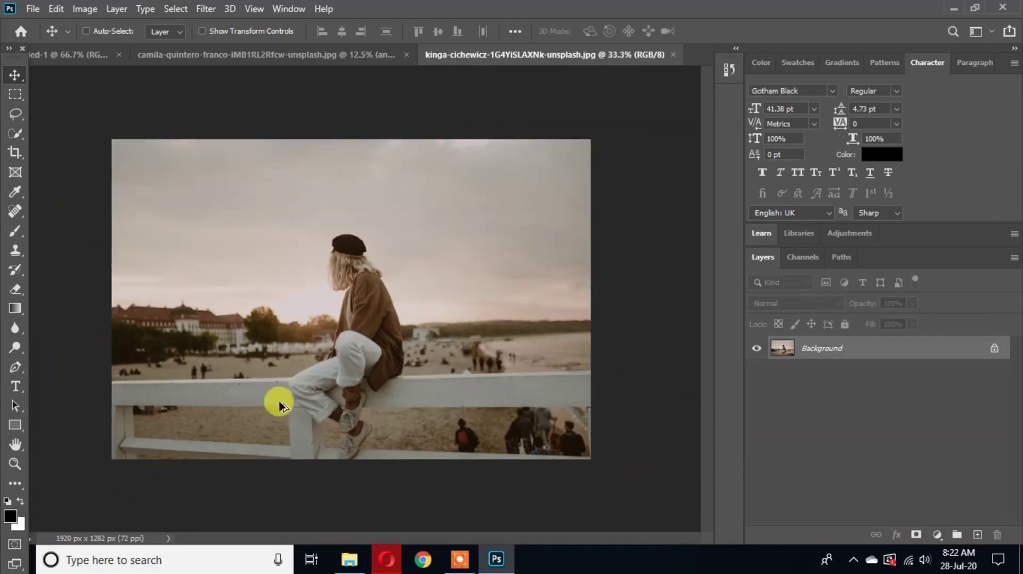
pyautogui.scroll(1, 289, 427)
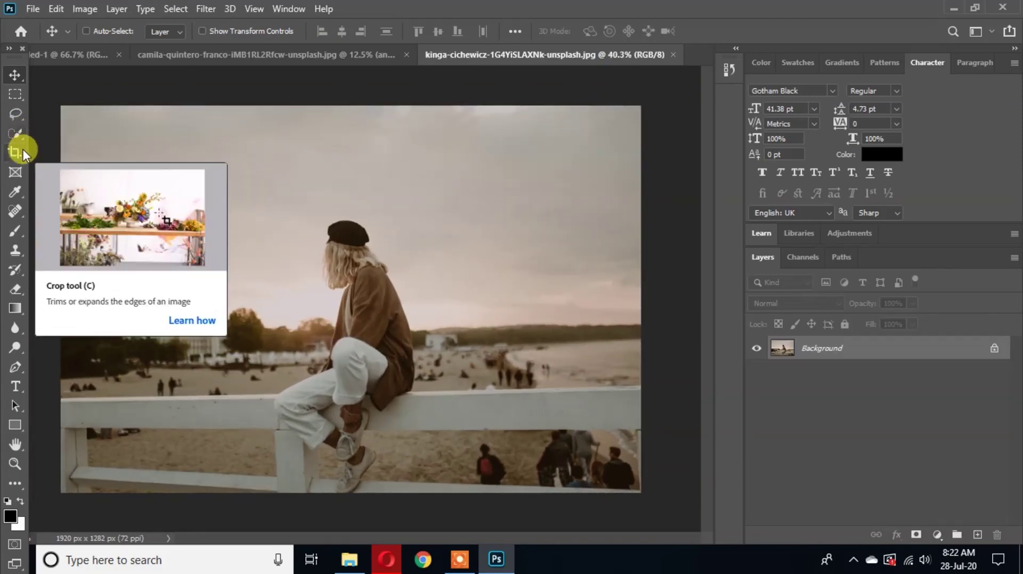
pyautogui.click(16, 132)
pyautogui.rightClick(18, 131)
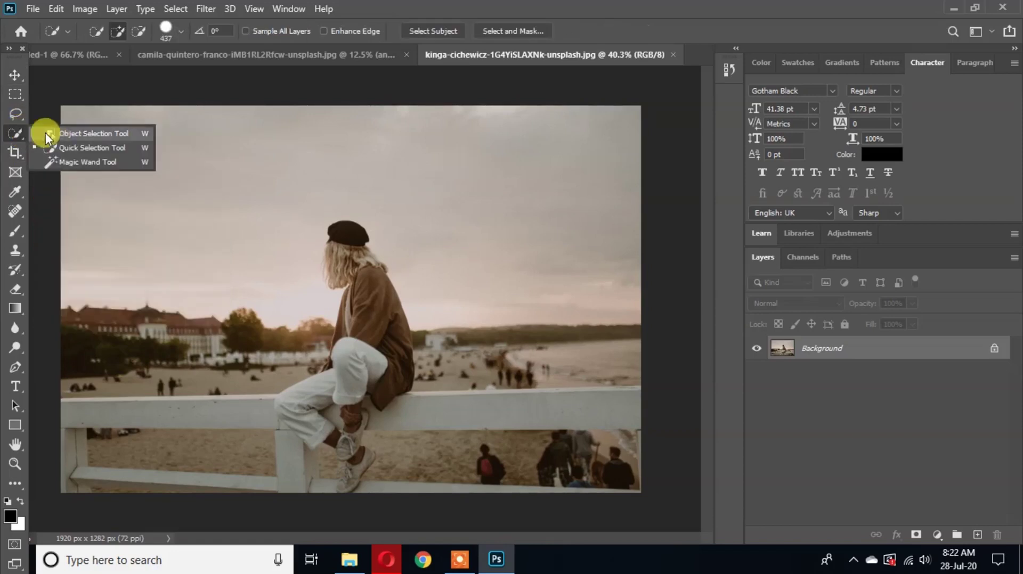
pyautogui.click(104, 146)
# Resize the Quick Selection brush to 65 px and clear any active selection in the beach photo
pyautogui.keyDown('alt'); pyautogui.rightClick(169, 163); pyautogui.keyUp('alt')
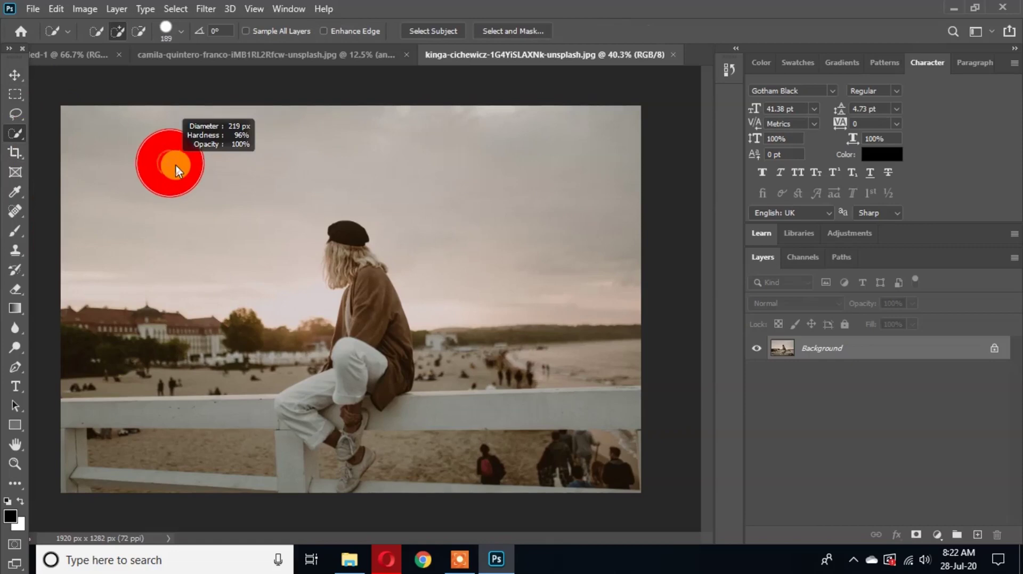
pyautogui.moveTo(175, 164)
pyautogui.mouseDown()
pyautogui.moveTo(124, 160)
pyautogui.moveTo(113, 138)
pyautogui.moveTo(134, 164)
pyautogui.moveTo(154, 165)
pyautogui.moveTo(153, 141)
pyautogui.moveTo(139, 136)
pyautogui.moveTo(166, 154)
pyautogui.moveTo(164, 133)
pyautogui.moveTo(173, 143)
pyautogui.moveTo(223, 130)
pyautogui.moveTo(300, 146)
pyautogui.moveTo(307, 134)
pyautogui.moveTo(359, 134)
pyautogui.moveTo(386, 163)
pyautogui.moveTo(395, 158)
pyautogui.moveTo(368, 147)
pyautogui.moveTo(376, 138)
pyautogui.moveTo(454, 145)
pyautogui.moveTo(491, 160)
pyautogui.moveTo(513, 190)
pyautogui.moveTo(471, 296)
pyautogui.moveTo(462, 365)
pyautogui.moveTo(455, 336)
pyautogui.moveTo(412, 299)
pyautogui.moveTo(308, 246)
pyautogui.moveTo(351, 280)
pyautogui.moveTo(371, 269)
pyautogui.mouseUp()
pyautogui.hotkey('ctrl', 'd')
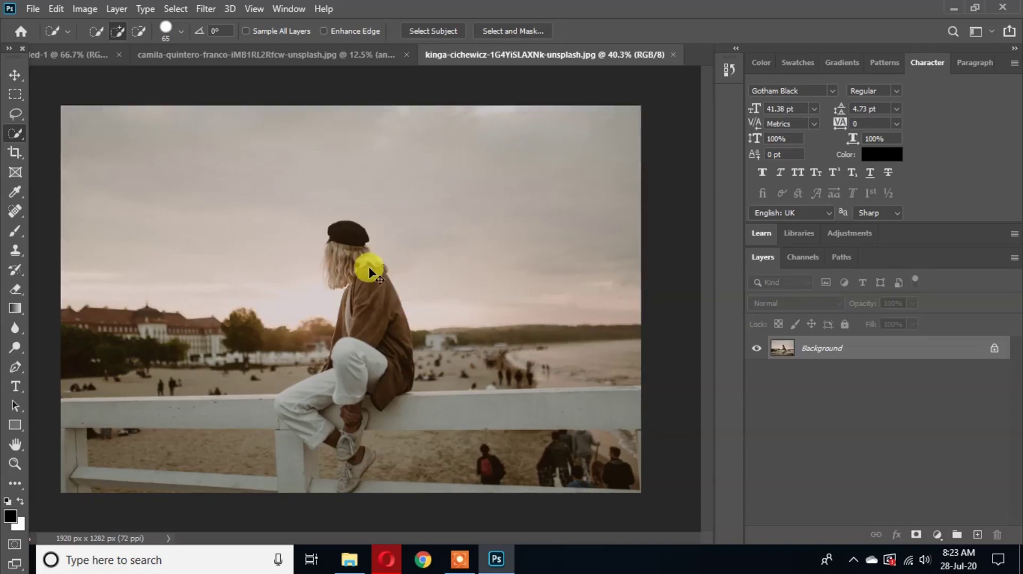
# Select the woman from her black hat down to her shoes, reducing the brush to 20 px for the lower part
pyautogui.scroll(4, 345, 313)
pyautogui.moveTo(340, 199); pyautogui.dragTo(349, 249)
pyautogui.scroll(4, 355, 216)
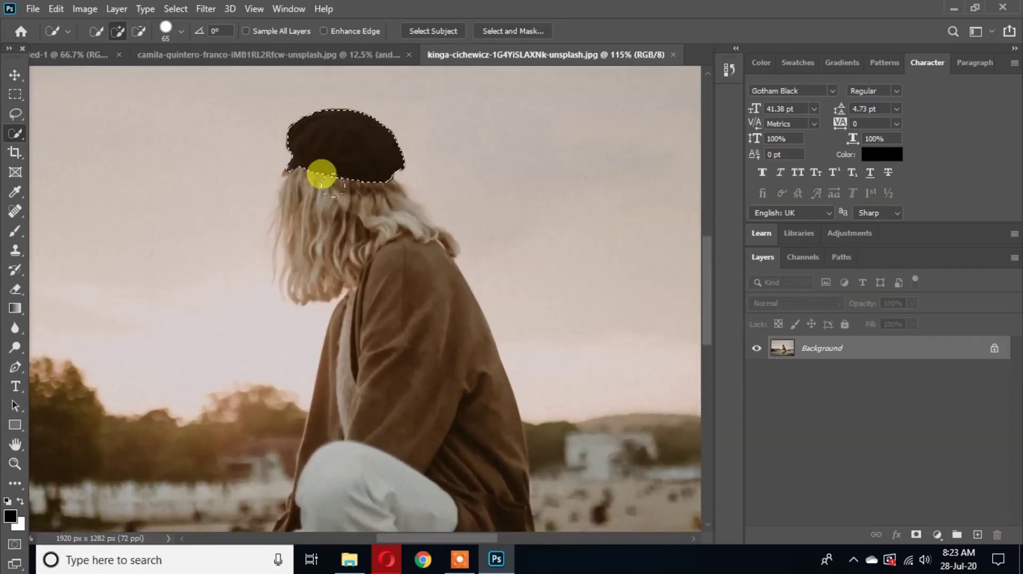
pyautogui.moveTo(309, 161)
pyautogui.mouseDown()
pyautogui.moveTo(329, 201)
pyautogui.moveTo(334, 192)
pyautogui.moveTo(366, 210)
pyautogui.moveTo(395, 329)
pyautogui.moveTo(455, 423)
pyautogui.moveTo(447, 155)
pyautogui.moveTo(430, 154)
pyautogui.moveTo(434, 256)
pyautogui.moveTo(421, 289)
pyautogui.moveTo(381, 265)
pyautogui.moveTo(402, 251)
pyautogui.moveTo(326, 235)
pyautogui.moveTo(309, 263)
pyautogui.moveTo(336, 293)
pyautogui.moveTo(528, 193)
pyautogui.moveTo(542, 167)
pyautogui.mouseUp()
pyautogui.scroll(-5, 454, 423)
pyautogui.moveTo(482, 208)
pyautogui.mouseDown()
pyautogui.moveTo(383, 247)
pyautogui.moveTo(329, 286)
pyautogui.moveTo(327, 309)
pyautogui.moveTo(311, 311)
pyautogui.moveTo(290, 284)
pyautogui.moveTo(380, 357)
pyautogui.moveTo(475, 388)
pyautogui.moveTo(429, 314)
pyautogui.moveTo(418, 180)
pyautogui.moveTo(386, 263)
pyautogui.moveTo(401, 309)
pyautogui.moveTo(390, 390)
pyautogui.mouseUp()
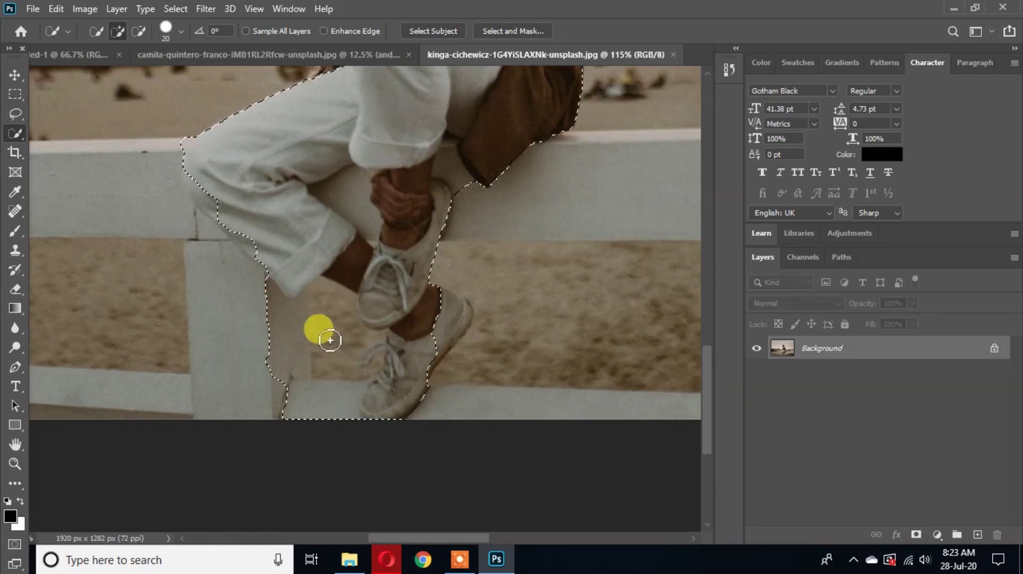
# Subtract the sand between the woman's trouser leg and shoes from the selection with the 20 px brush
pyautogui.scroll(3, 339, 356)
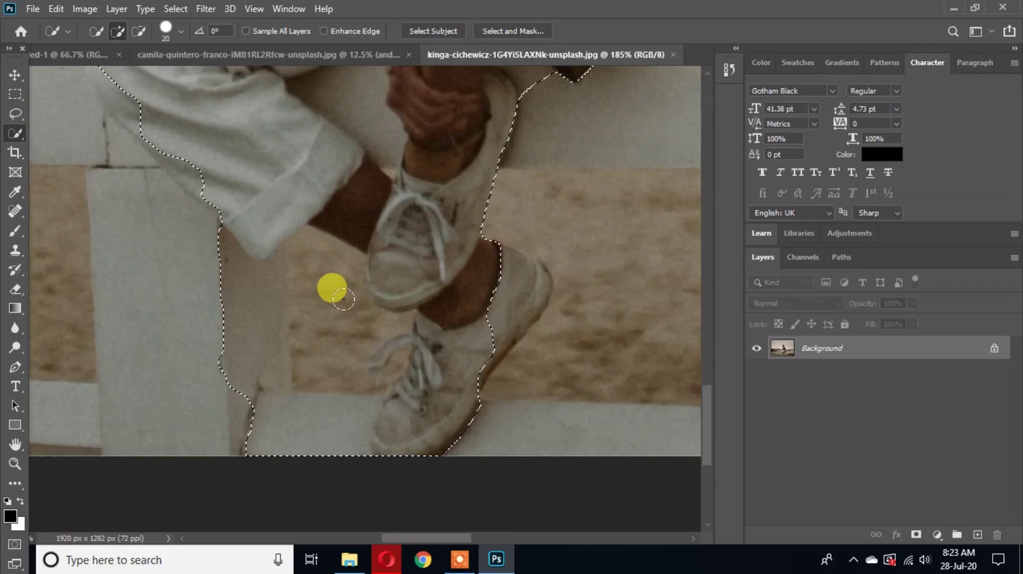
pyautogui.moveTo(309, 292)
pyautogui.mouseDown()
pyautogui.moveTo(339, 292)
pyautogui.moveTo(323, 272)
pyautogui.moveTo(318, 344)
pyautogui.moveTo(351, 350)
pyautogui.moveTo(305, 369)
pyautogui.moveTo(426, 333)
pyautogui.mouseUp()
pyautogui.scroll(-5, 427, 333)
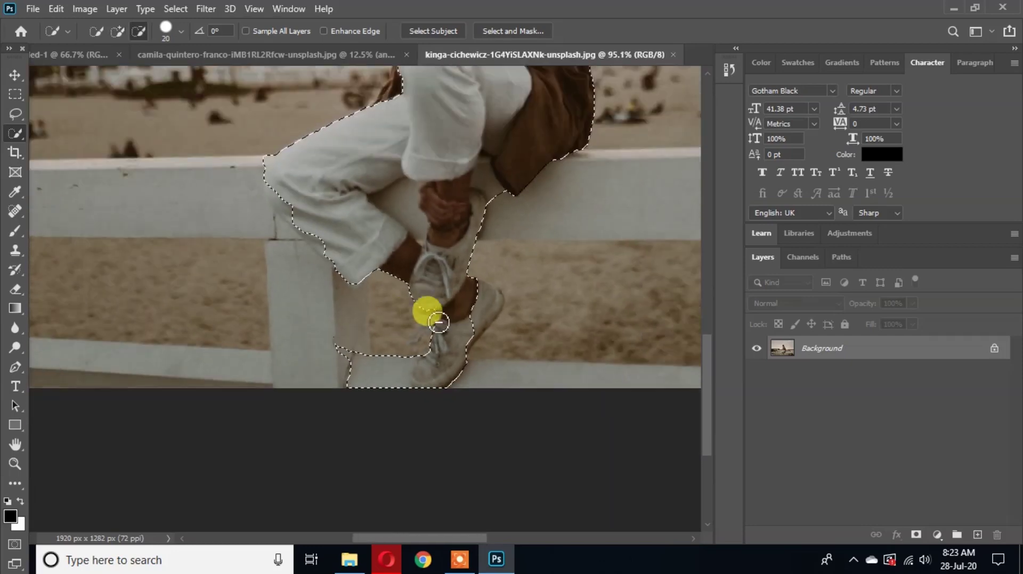
pyautogui.scroll(2, 358, 358)
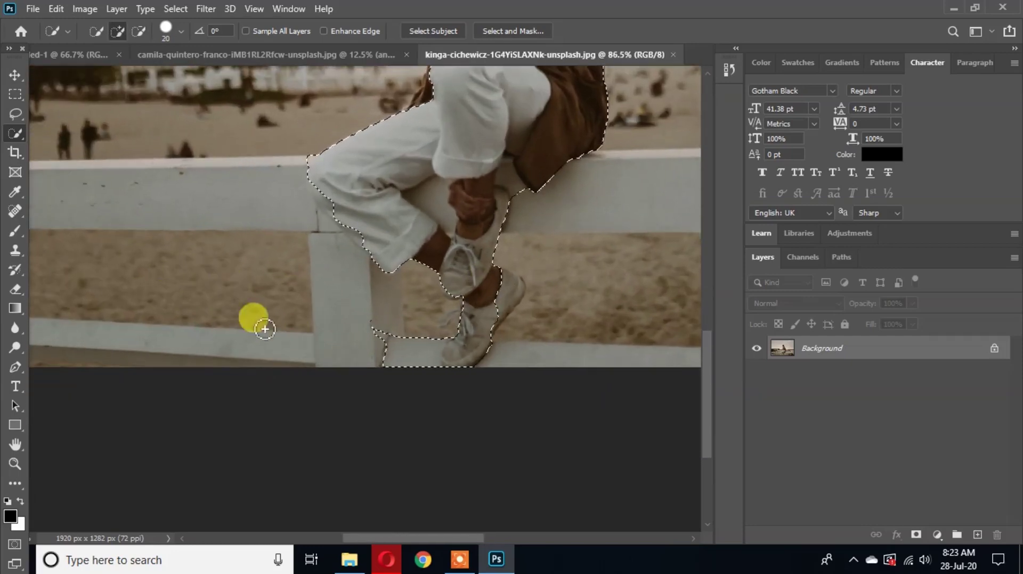
pyautogui.scroll(-4, 264, 327)
pyautogui.scroll(5, 248, 299)
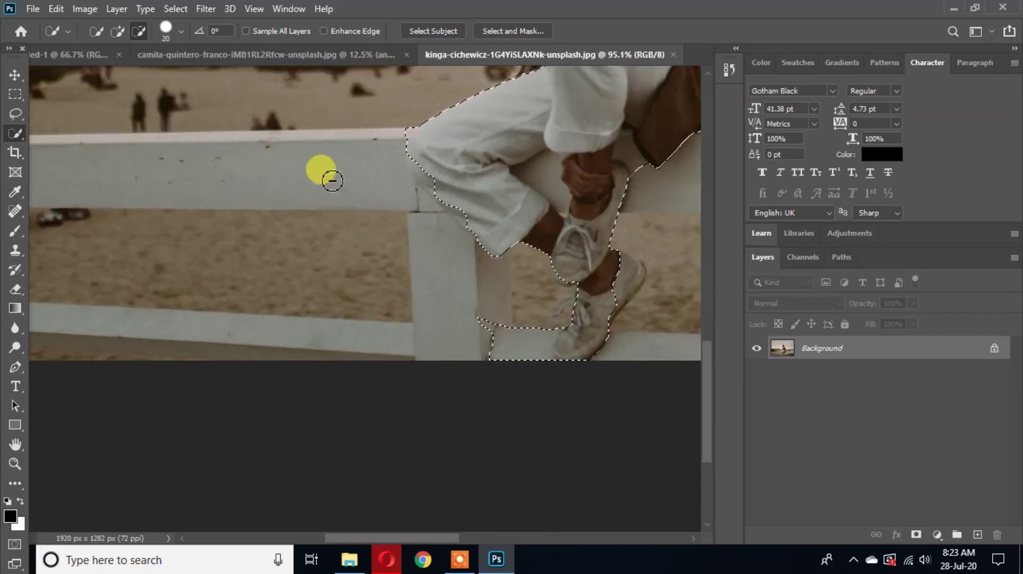
pyautogui.scroll(-2, 343, 187)
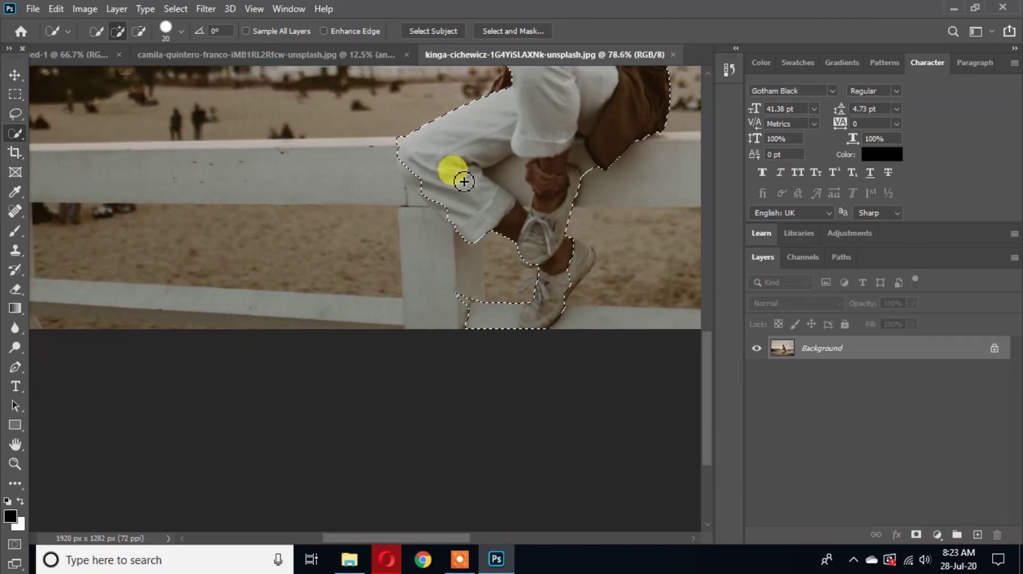
# Add the white fence's rails and post on both sides of the woman to the selection
pyautogui.moveTo(413, 173); pyautogui.dragTo(197, 183)
pyautogui.press('space')
pyautogui.moveTo(370, 175); pyautogui.dragTo(533, 191)
pyautogui.moveTo(305, 219); pyautogui.dragTo(297, 308)
pyautogui.press('space')
pyautogui.moveTo(374, 314); pyautogui.dragTo(133, 277)
pyautogui.moveTo(522, 191); pyautogui.dragTo(324, 208)
pyautogui.moveTo(262, 174)
pyautogui.mouseDown()
pyautogui.moveTo(598, 180)
pyautogui.moveTo(313, 201)
pyautogui.moveTo(500, 212)
pyautogui.mouseUp()
pyautogui.press('space')
pyautogui.moveTo(248, 275)
pyautogui.mouseDown()
pyautogui.moveTo(281, 228)
pyautogui.moveTo(344, 248)
pyautogui.mouseUp()
pyautogui.press('space')
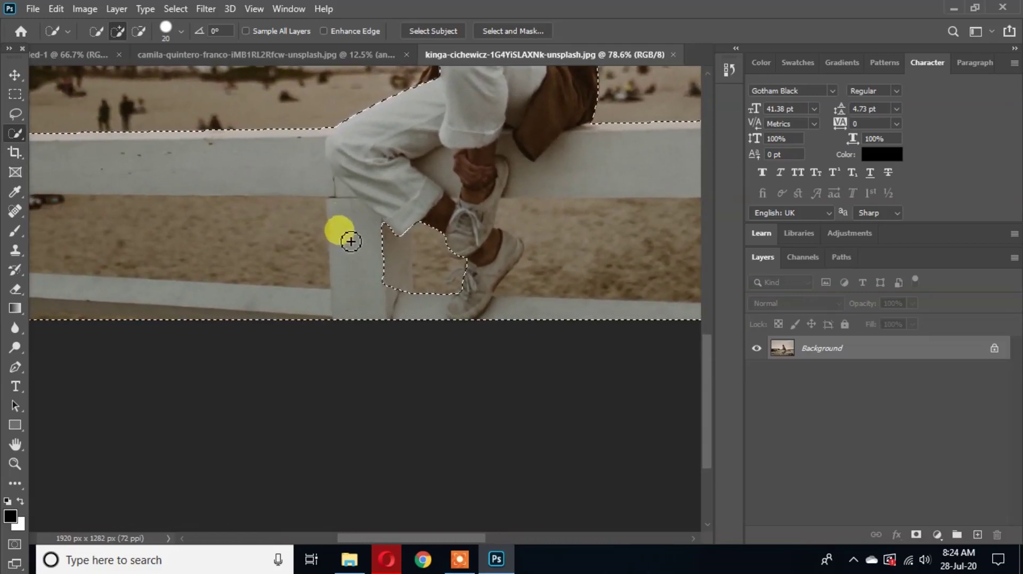
# Subtract the sand and the people below the top rail, behind the woman's back, from the selection with the 20 px brush
pyautogui.press('space')
pyautogui.moveTo(588, 248); pyautogui.dragTo(281, 204)
pyautogui.scroll(2, 281, 200)
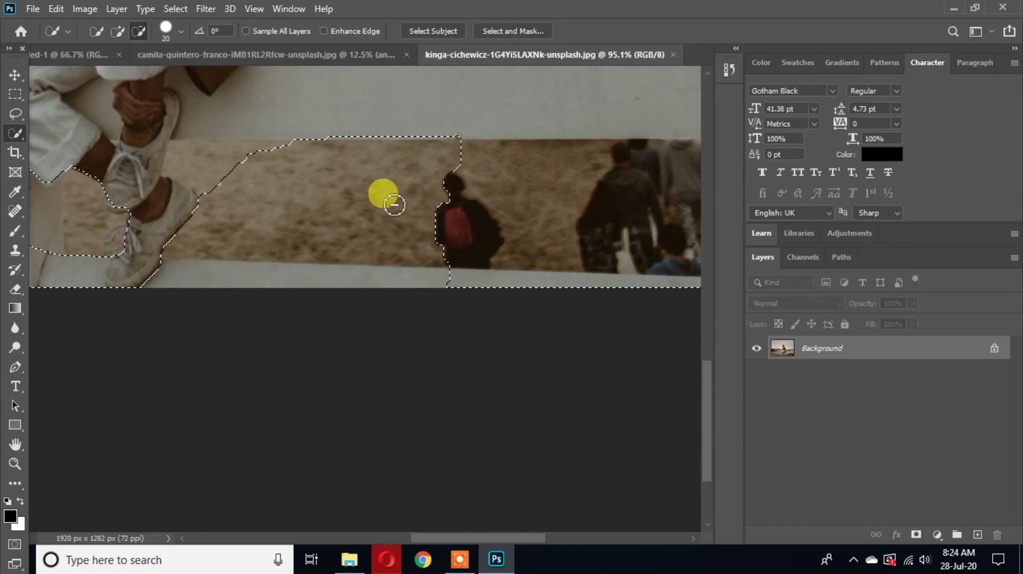
pyautogui.moveTo(379, 213); pyautogui.dragTo(273, 222)
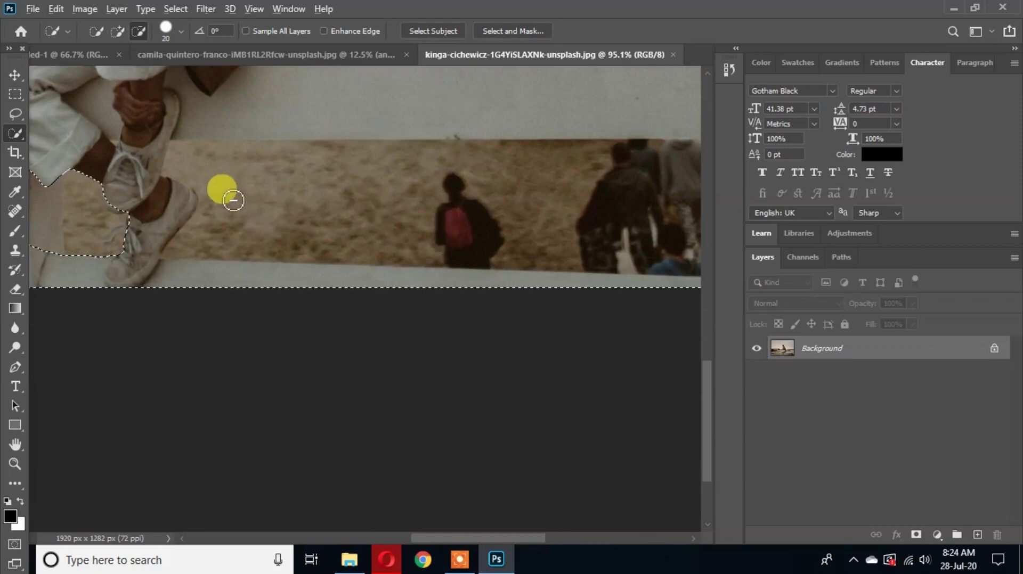
pyautogui.moveTo(280, 195)
pyautogui.mouseDown()
pyautogui.moveTo(374, 216)
pyautogui.moveTo(366, 204)
pyautogui.moveTo(365, 222)
pyautogui.moveTo(445, 220)
pyautogui.moveTo(398, 190)
pyautogui.moveTo(449, 194)
pyautogui.moveTo(445, 183)
pyautogui.moveTo(686, 203)
pyautogui.moveTo(330, 241)
pyautogui.mouseUp()
pyautogui.scroll(-4, 322, 241)
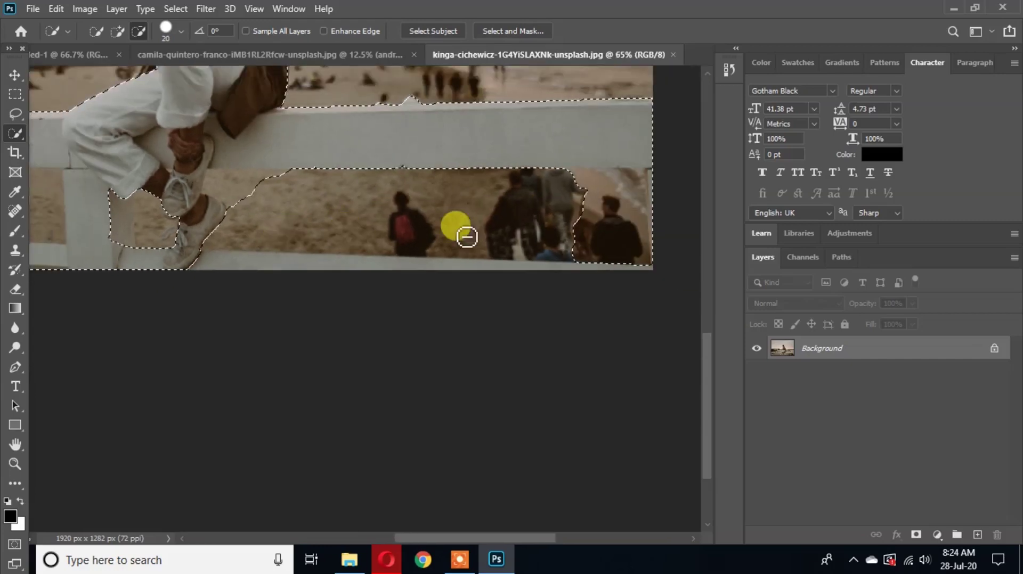
pyautogui.scroll(-2, 466, 238)
pyautogui.moveTo(556, 232)
pyautogui.mouseDown()
pyautogui.moveTo(538, 220)
pyautogui.moveTo(618, 219)
pyautogui.moveTo(577, 202)
pyautogui.moveTo(412, 261)
pyautogui.moveTo(207, 213)
pyautogui.moveTo(260, 199)
pyautogui.moveTo(320, 217)
pyautogui.mouseUp()
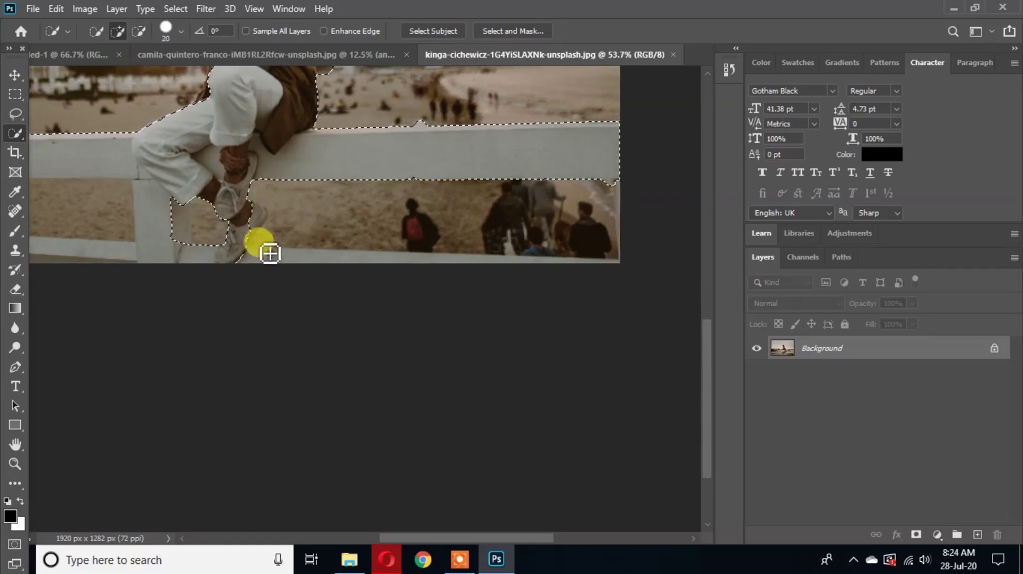
# Reduce the brush to 5 px and add the heel of the woman's lower shoe to the selection
pyautogui.scroll(13, 229, 226)
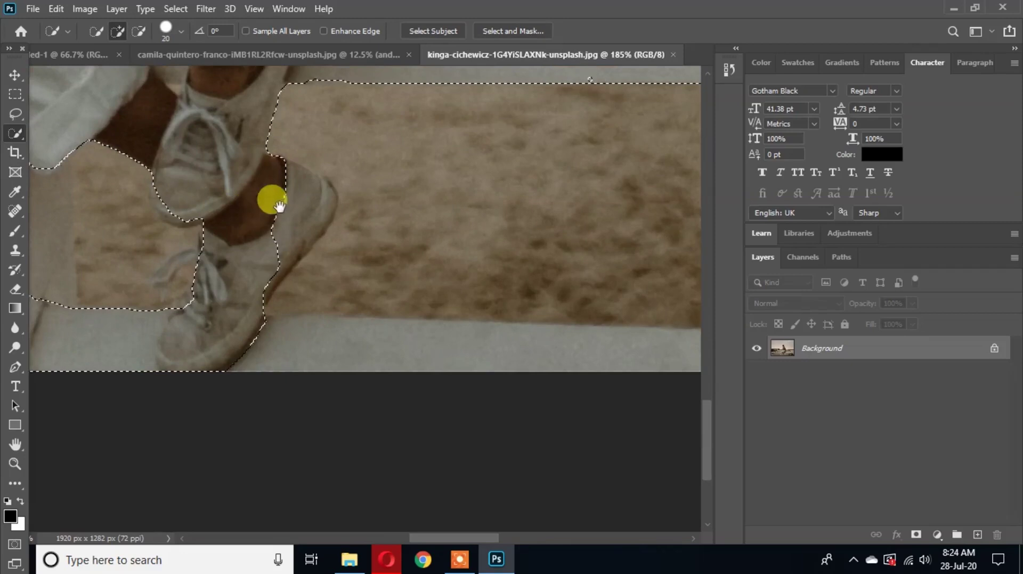
pyautogui.moveTo(283, 211); pyautogui.dragTo(281, 201)
pyautogui.moveTo(368, 216); pyautogui.dragTo(287, 197)
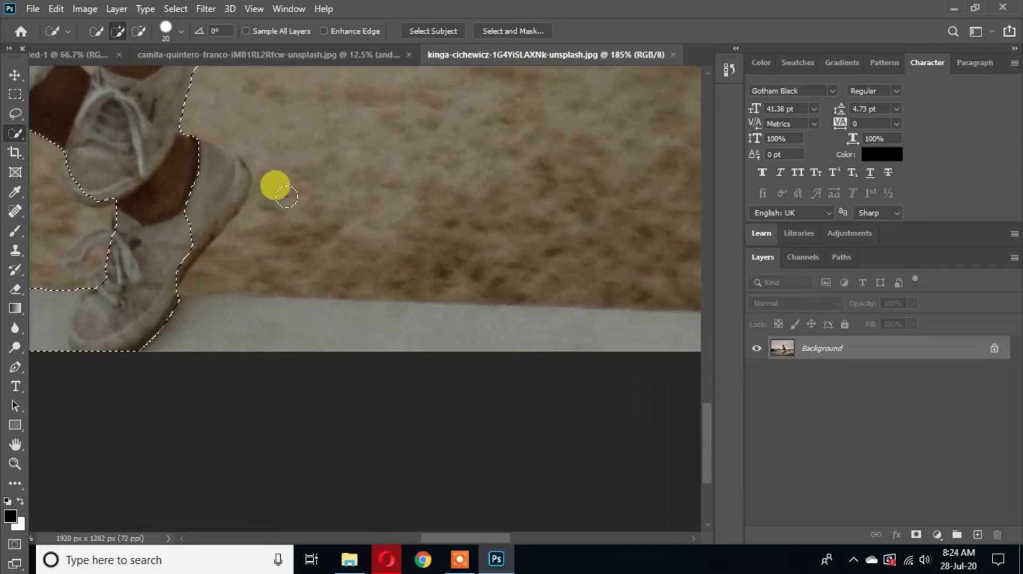
pyautogui.scroll(6, 245, 176)
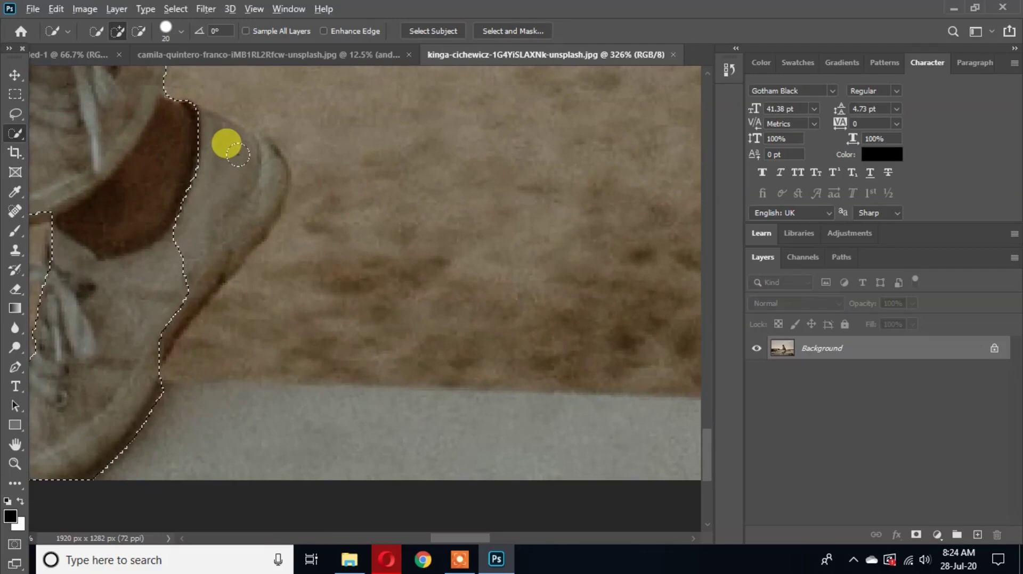
pyautogui.press('alt')
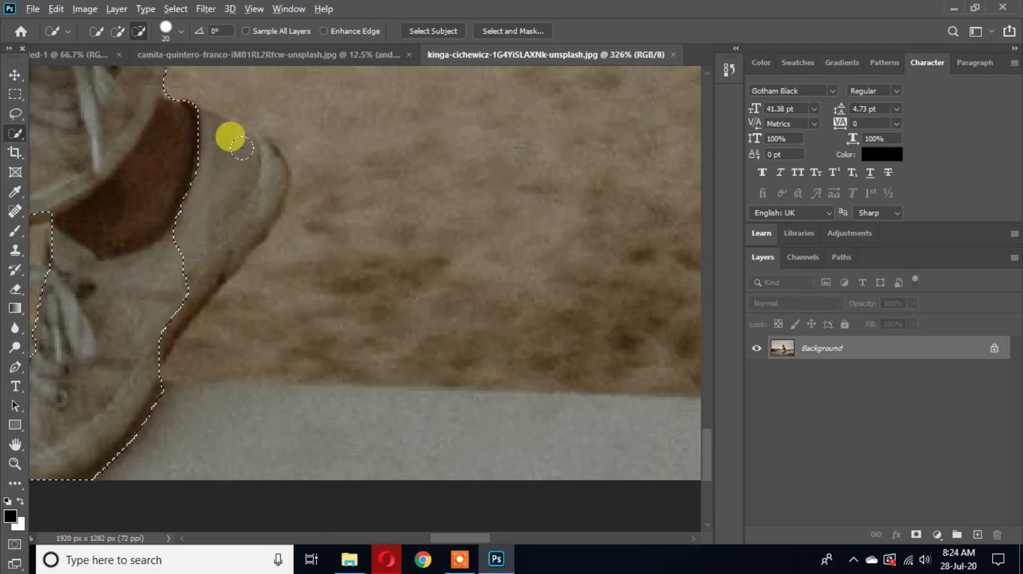
pyautogui.keyDown('alt'); pyautogui.rightClick(242, 150); pyautogui.keyUp('alt')
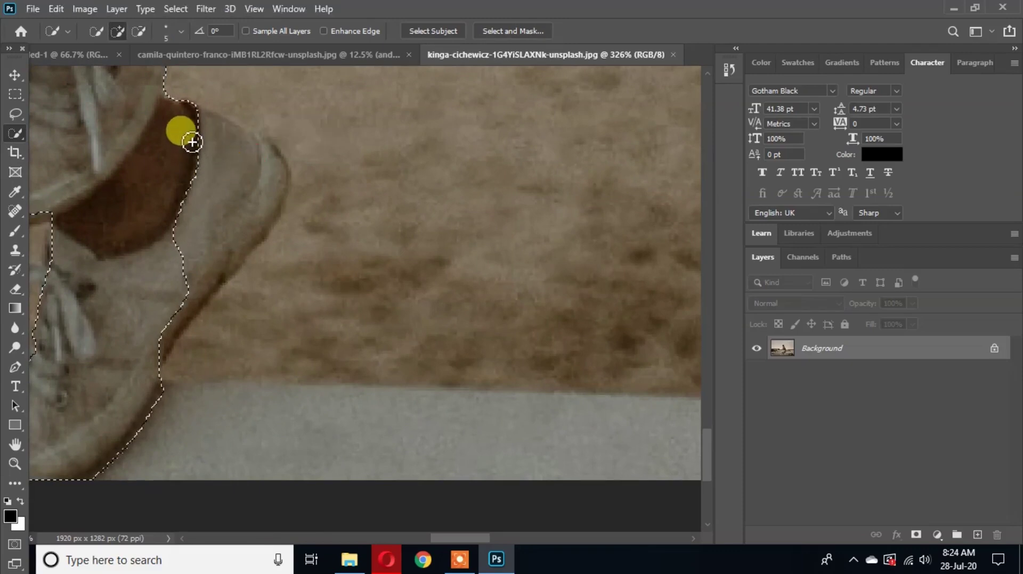
pyautogui.moveTo(196, 138)
pyautogui.mouseDown()
pyautogui.moveTo(225, 153)
pyautogui.moveTo(290, 262)
pyautogui.mouseUp()
pyautogui.moveTo(290, 261); pyautogui.dragTo(665, 234)
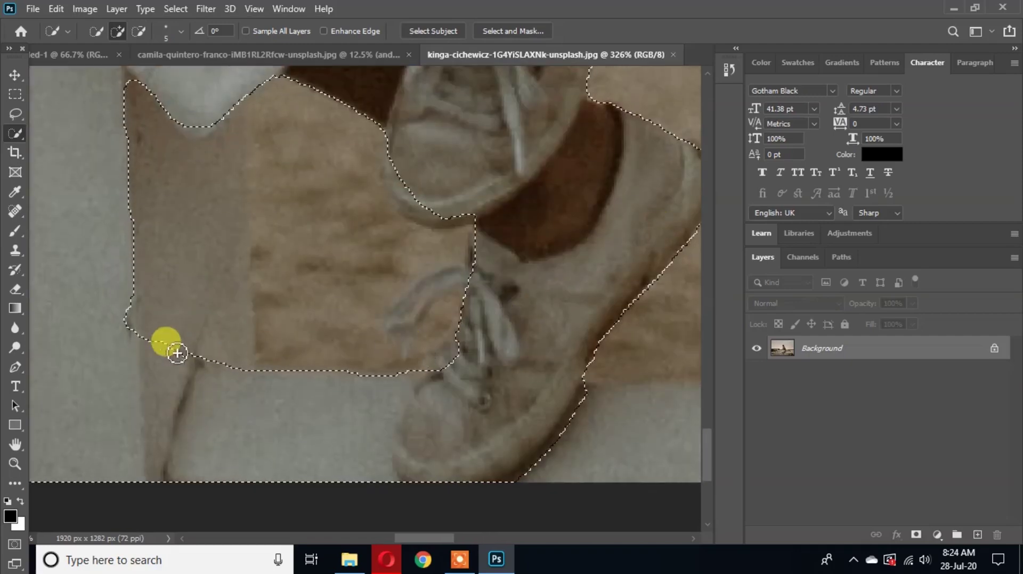
# Refine the selection in the gap beside the woman's shoes so it includes the shaded side of the fence post
pyautogui.scroll(-6, 215, 304)
pyautogui.scroll(2, 219, 310)
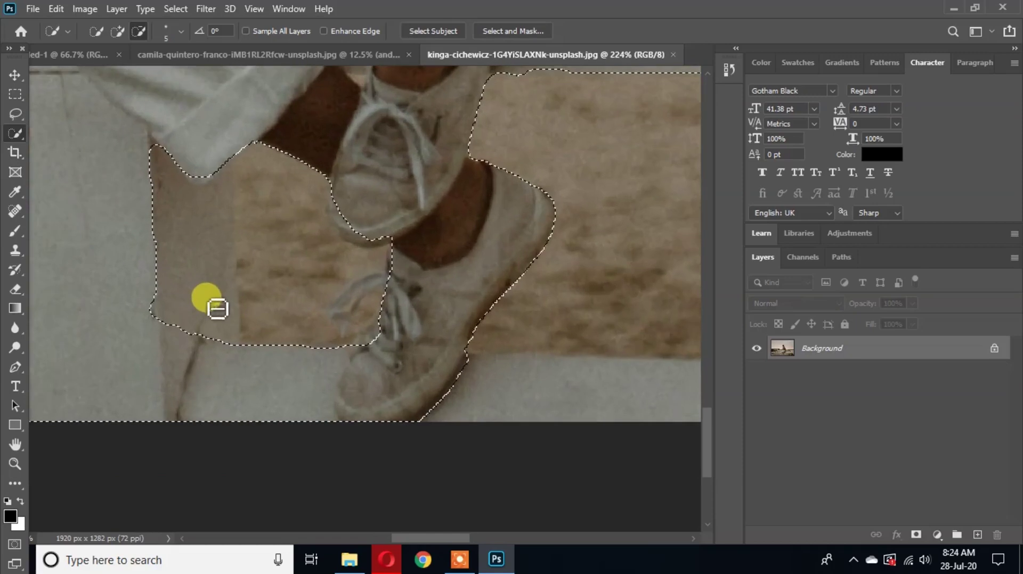
pyautogui.click(198, 174)
pyautogui.moveTo(195, 264); pyautogui.dragTo(192, 312)
pyautogui.moveTo(379, 335)
pyautogui.mouseDown()
pyautogui.moveTo(171, 283)
pyautogui.moveTo(231, 350)
pyautogui.moveTo(471, 349)
pyautogui.moveTo(186, 281)
pyautogui.mouseUp()
pyautogui.keyDown('alt'); pyautogui.click(183, 264); pyautogui.keyUp('alt')
pyautogui.keyDown('alt'); pyautogui.click(162, 272); pyautogui.keyUp('alt')
# Add the lower fence rail running from the woman's shoe to the photo's right edge to the selection
pyautogui.moveTo(387, 331); pyautogui.dragTo(120, 322)
pyautogui.moveTo(203, 344); pyautogui.dragTo(357, 338)
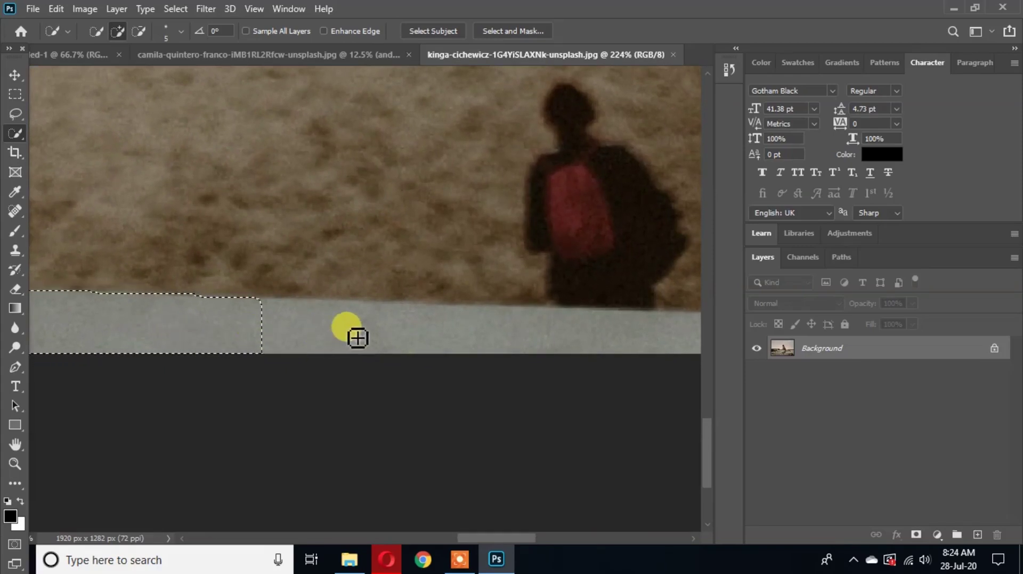
pyautogui.moveTo(537, 347)
pyautogui.mouseDown()
pyautogui.moveTo(185, 344)
pyautogui.moveTo(550, 336)
pyautogui.moveTo(114, 283)
pyautogui.mouseUp()
pyautogui.moveTo(539, 307); pyautogui.dragTo(557, 319)
pyautogui.scroll(-10, 558, 319)
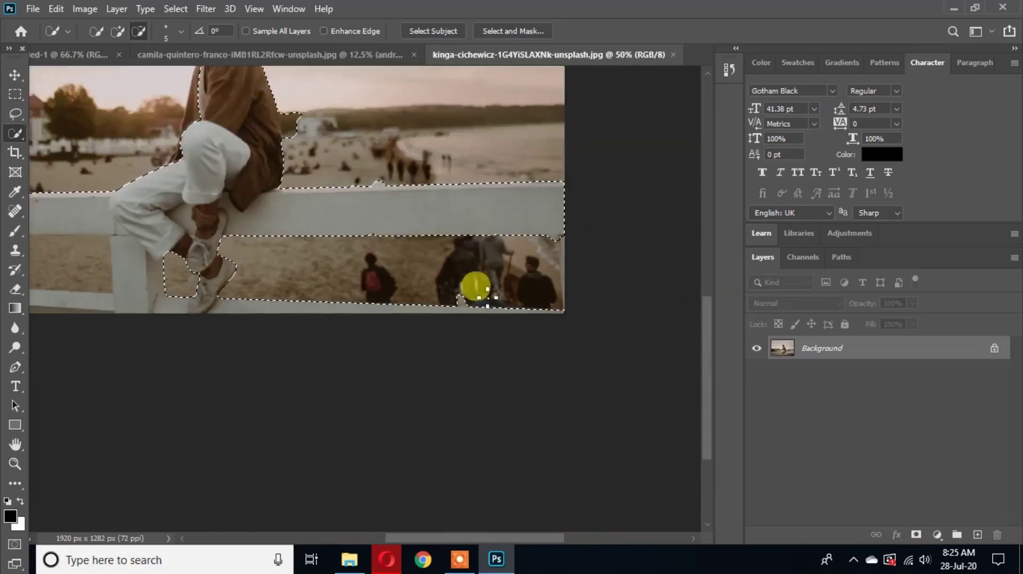
# Subtract the sand framed by the rails and posts on the fence's left side from the selection
pyautogui.scroll(1, 142, 450)
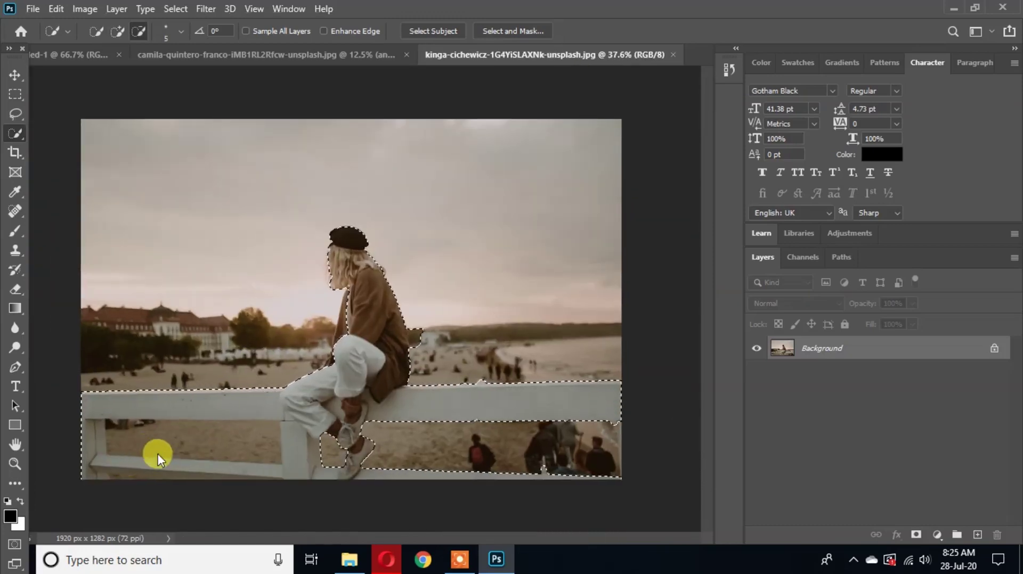
pyautogui.scroll(3, 269, 419)
pyautogui.scroll(4, 269, 419)
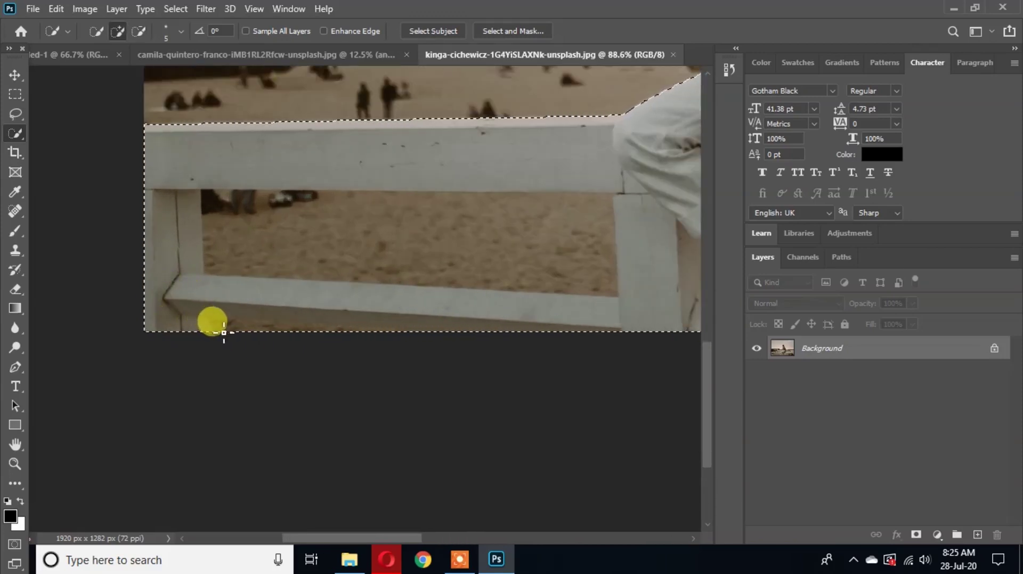
pyautogui.scroll(2, 245, 362)
pyautogui.moveTo(267, 193); pyautogui.dragTo(414, 206)
pyautogui.moveTo(484, 206); pyautogui.dragTo(232, 239)
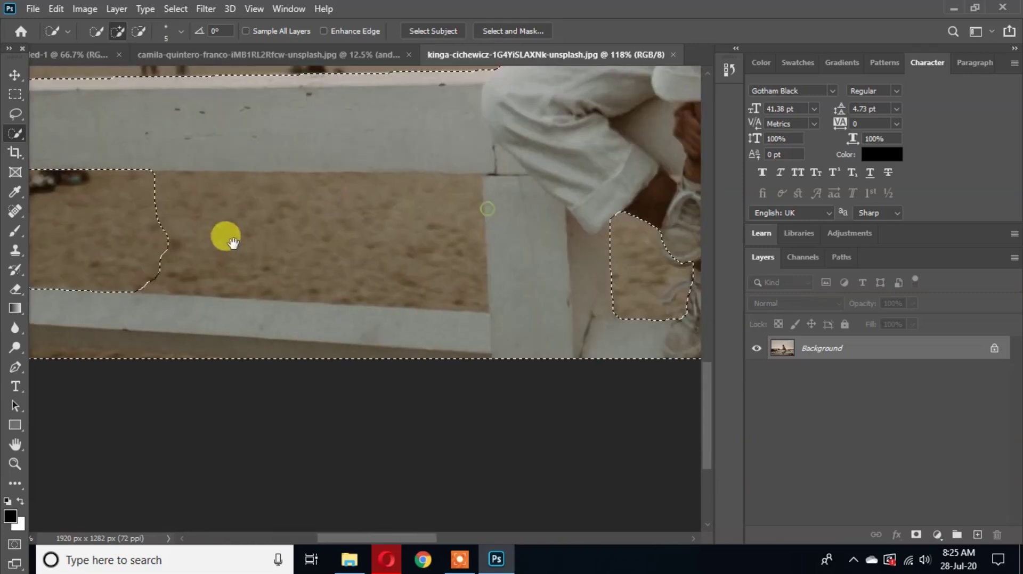
pyautogui.moveTo(143, 232); pyautogui.dragTo(347, 235)
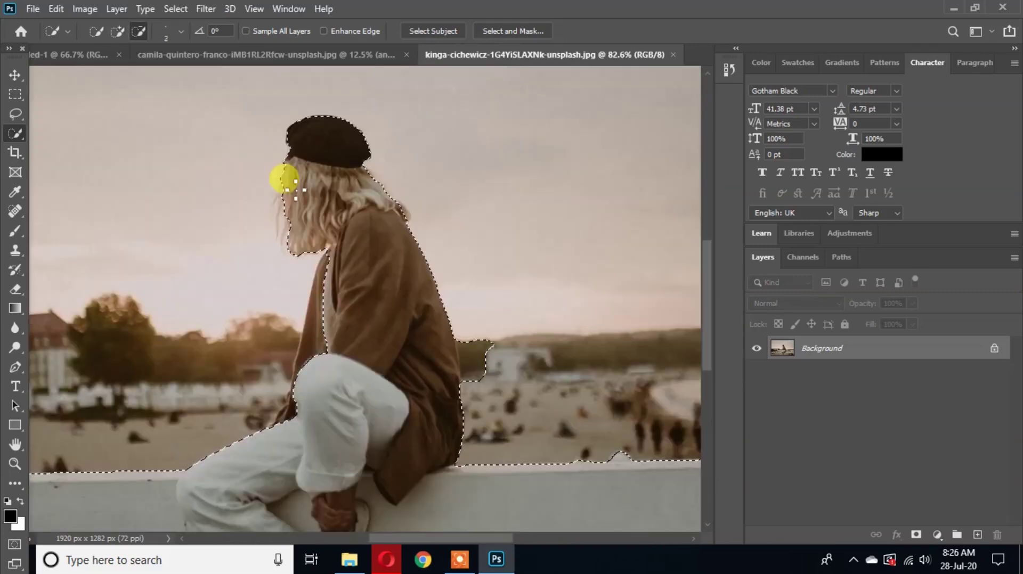
# Extend the selection along the front edge of the woman's hair with a 2 px brush
pyautogui.moveTo(288, 171); pyautogui.dragTo(273, 172)
pyautogui.scroll(6, 296, 188)
pyautogui.scroll(-8, 295, 198)
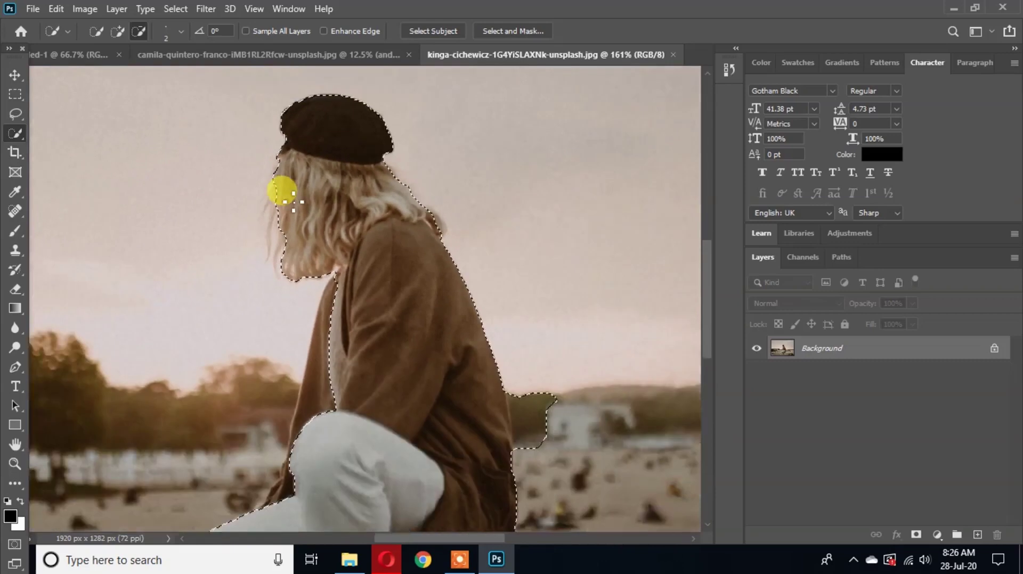
pyautogui.scroll(4, 322, 226)
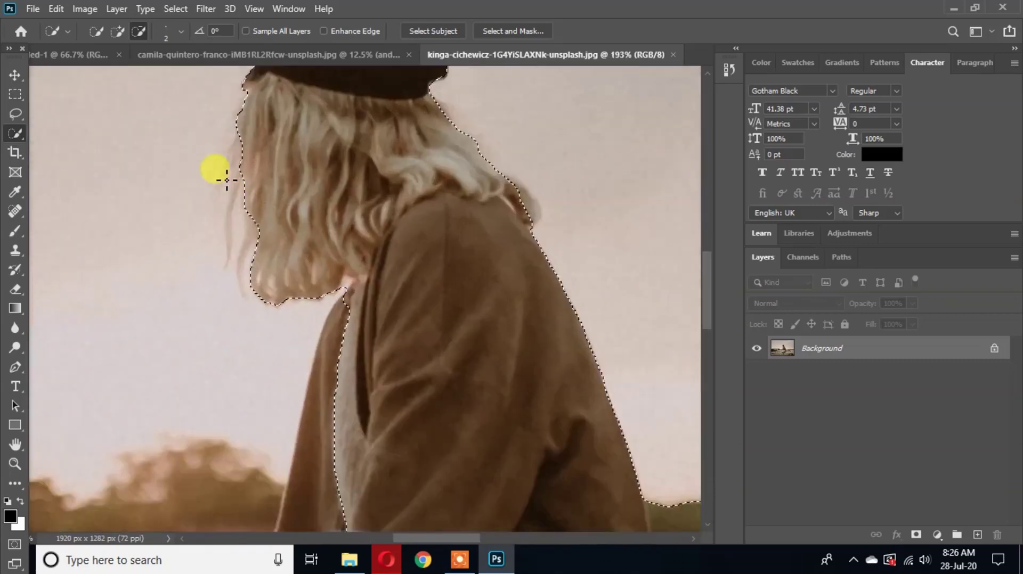
pyautogui.scroll(2, 237, 166)
pyautogui.moveTo(258, 212)
pyautogui.mouseDown()
pyautogui.moveTo(315, 199)
pyautogui.moveTo(328, 217)
pyautogui.mouseUp()
pyautogui.scroll(4, 302, 205)
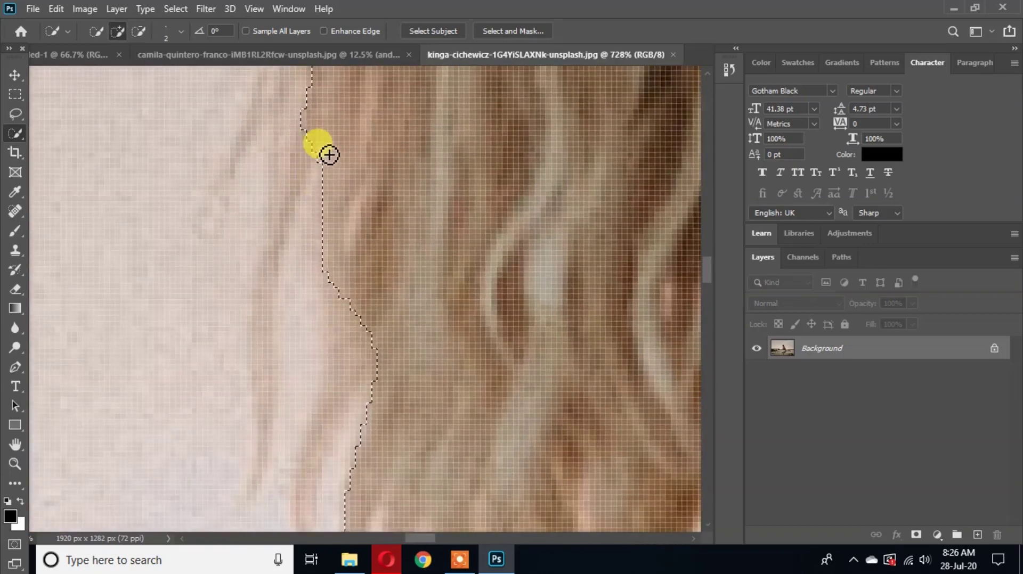
pyautogui.moveTo(329, 155); pyautogui.dragTo(313, 175)
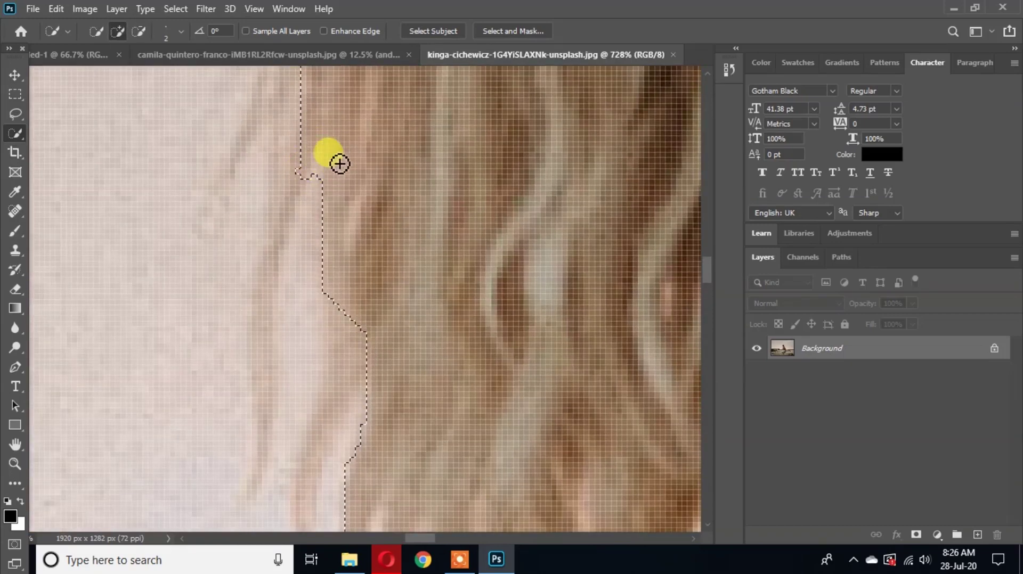
# Reduce the brush to 1 px and add the two loose lower hair strands in front of the woman's face to the selection
pyautogui.keyDown('alt'); pyautogui.rightClick(319, 152); pyautogui.keyUp('alt')
pyautogui.moveTo(303, 166)
pyautogui.mouseDown()
pyautogui.moveTo(282, 211)
pyautogui.moveTo(271, 296)
pyautogui.moveTo(268, 456)
pyautogui.mouseUp()
pyautogui.moveTo(308, 399); pyautogui.dragTo(351, 224)
pyautogui.moveTo(324, 258); pyautogui.dragTo(288, 317)
pyautogui.click(412, 149)
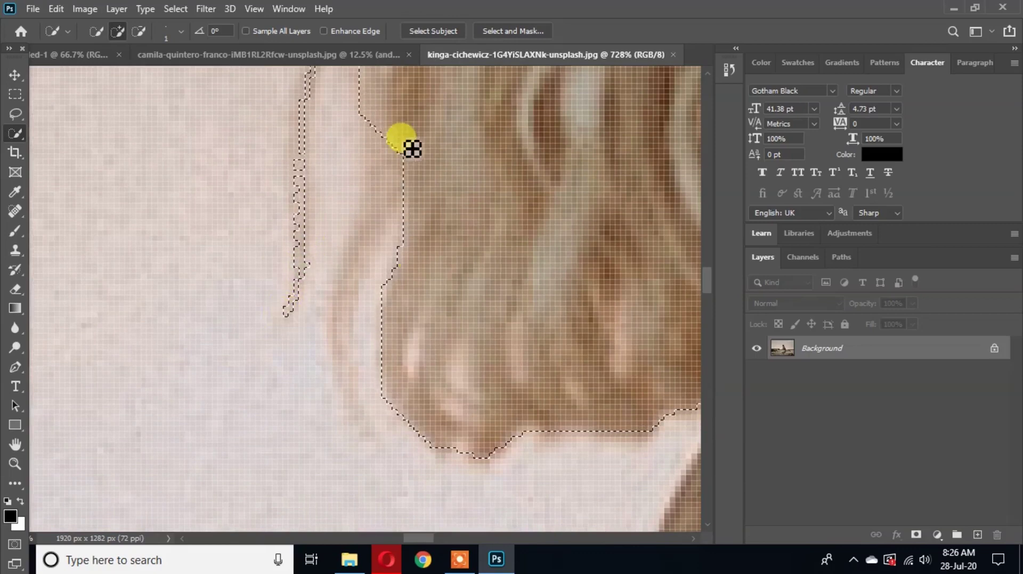
pyautogui.moveTo(371, 211)
pyautogui.mouseDown()
pyautogui.moveTo(401, 136)
pyautogui.moveTo(366, 235)
pyautogui.moveTo(350, 324)
pyautogui.mouseUp()
pyautogui.keyDown('alt'); pyautogui.rightClick(404, 136); pyautogui.keyUp('alt')
pyautogui.keyDown('alt'); pyautogui.rightClick(432, 156); pyautogui.keyUp('alt')
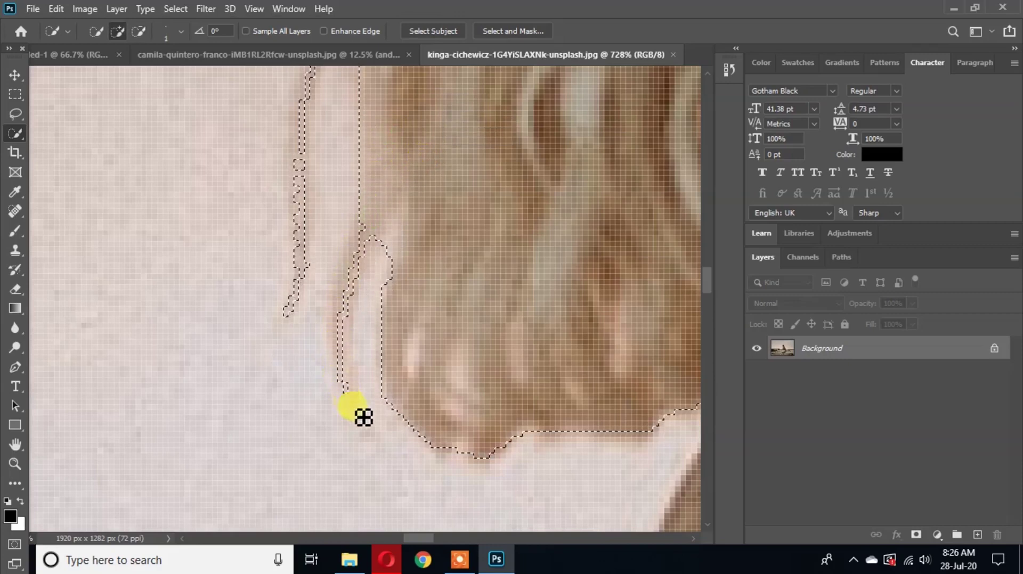
# Add the loose upper hair strand below the hat to the selection with the 1 px brush
pyautogui.scroll(-4, 362, 399)
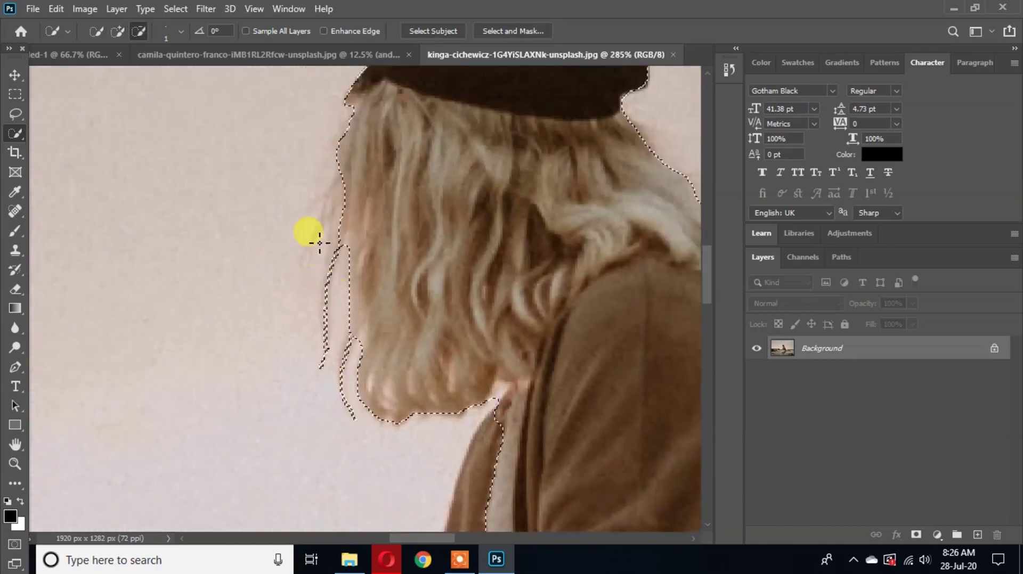
pyautogui.scroll(3, 319, 234)
pyautogui.moveTo(377, 147)
pyautogui.mouseDown()
pyautogui.moveTo(352, 156)
pyautogui.moveTo(335, 239)
pyautogui.mouseUp()
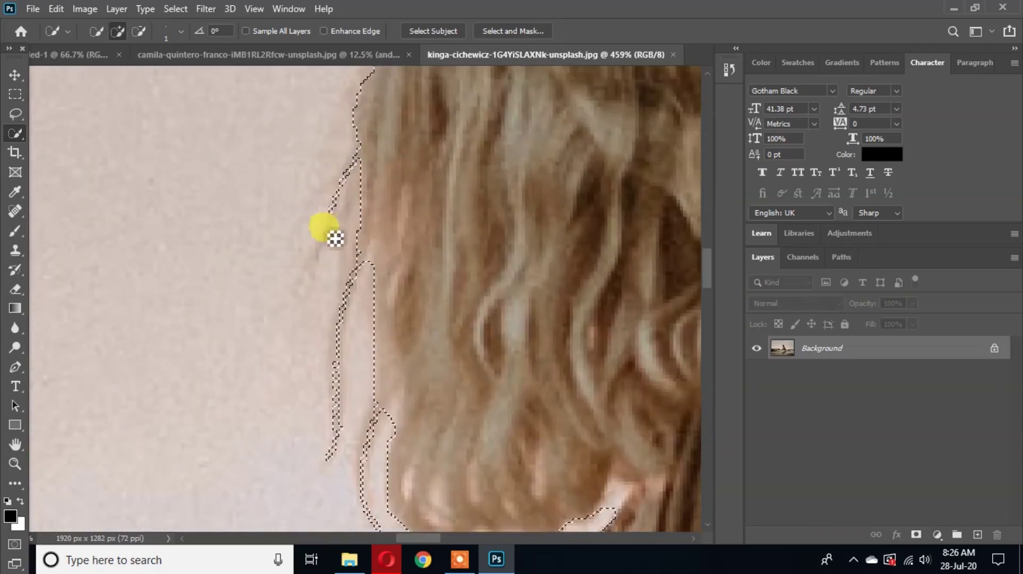
pyautogui.moveTo(394, 139)
pyautogui.mouseDown()
pyautogui.moveTo(317, 196)
pyautogui.moveTo(326, 230)
pyautogui.moveTo(369, 192)
pyautogui.moveTo(370, 167)
pyautogui.moveTo(344, 207)
pyautogui.moveTo(354, 218)
pyautogui.moveTo(336, 313)
pyautogui.mouseUp()
pyautogui.scroll(-6, 268, 236)
pyautogui.scroll(-8, 268, 236)
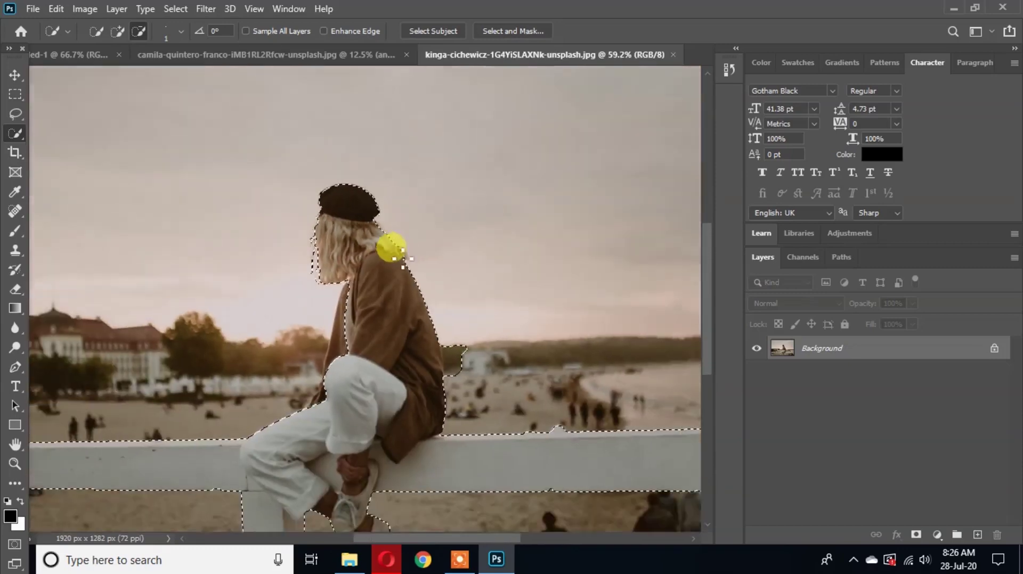
# Subtract the greenery behind the brown coat with an 8 px brush, and add the coat's edge back with a 3 px brush
pyautogui.scroll(8, 469, 366)
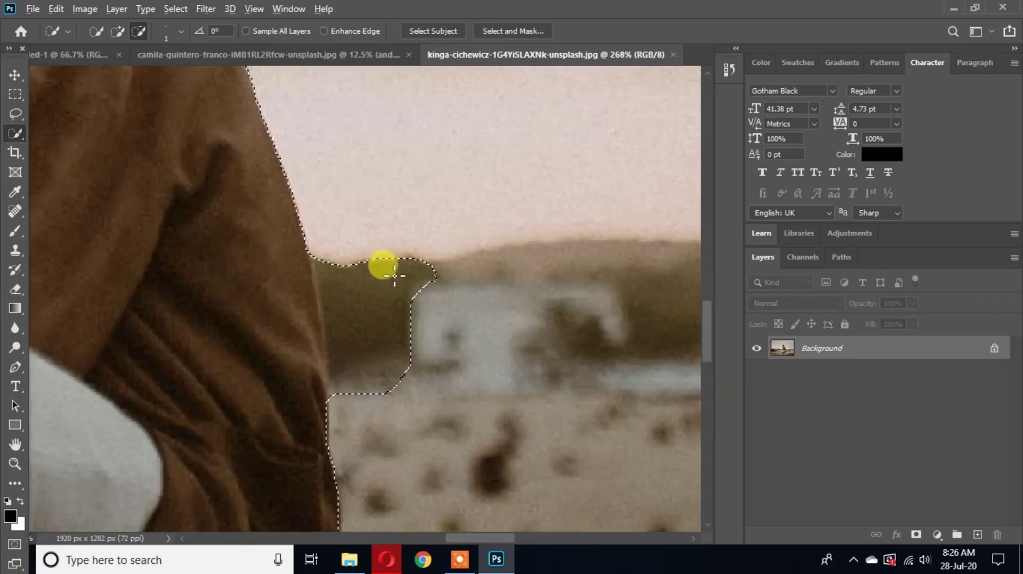
pyautogui.moveTo(414, 276)
pyautogui.mouseDown()
pyautogui.moveTo(383, 286)
pyautogui.moveTo(380, 318)
pyautogui.moveTo(386, 296)
pyautogui.moveTo(436, 282)
pyautogui.mouseUp()
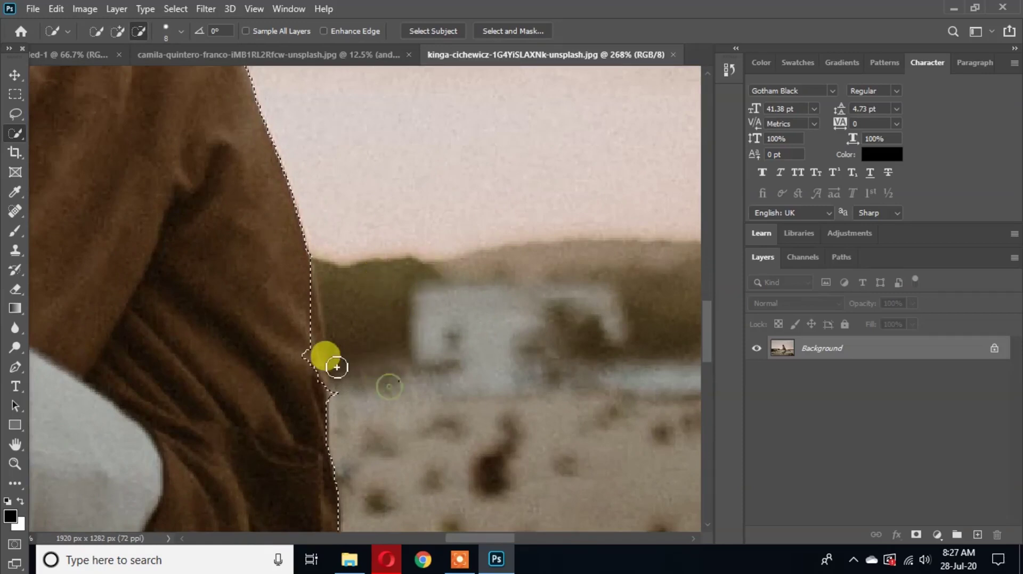
pyautogui.scroll(5, 315, 372)
pyautogui.moveTo(318, 299); pyautogui.dragTo(318, 299)
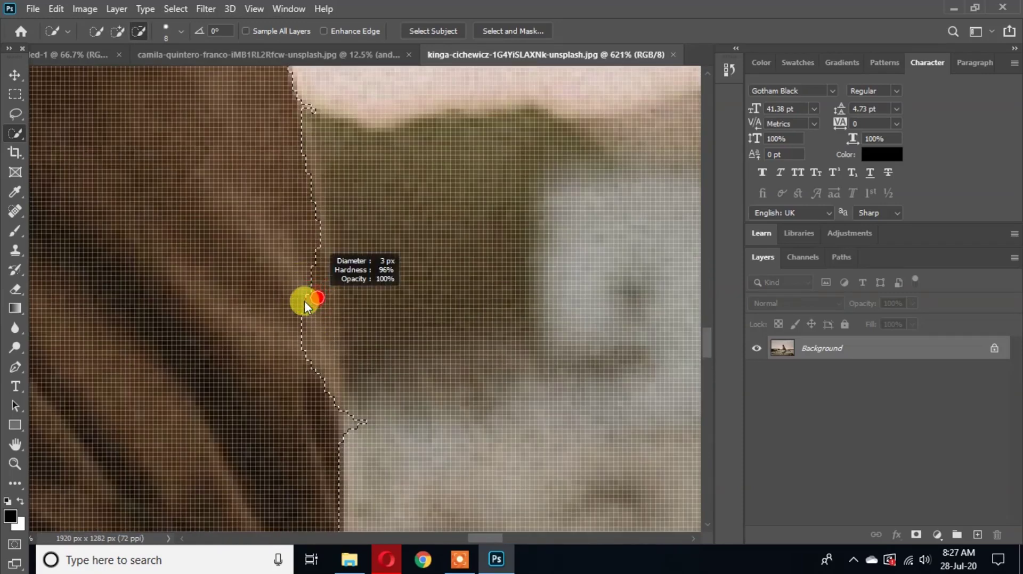
pyautogui.scroll(-2, 312, 320)
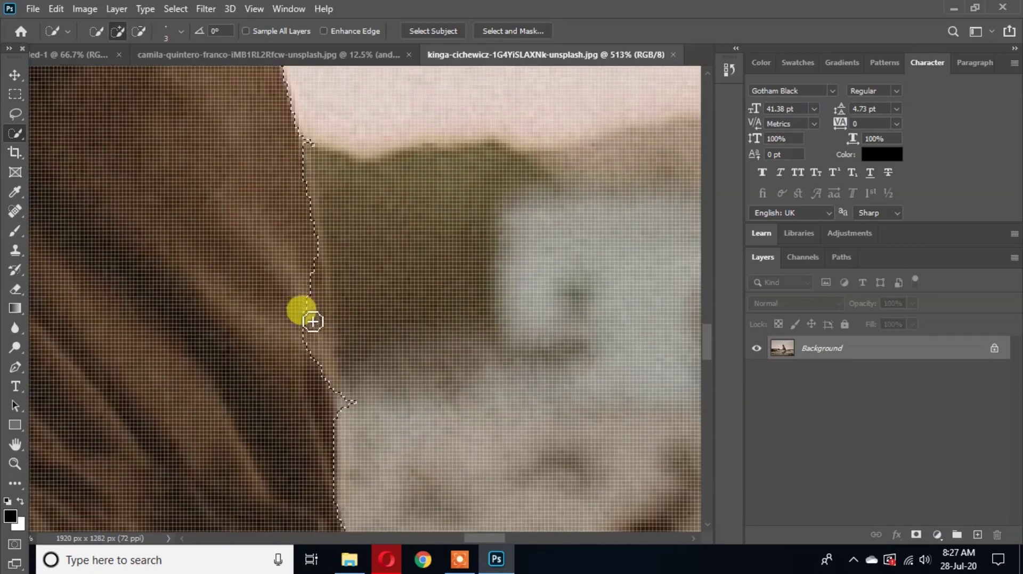
pyautogui.scroll(-1, 313, 321)
pyautogui.moveTo(307, 323)
pyautogui.mouseDown()
pyautogui.moveTo(319, 344)
pyautogui.moveTo(321, 282)
pyautogui.moveTo(316, 337)
pyautogui.moveTo(344, 342)
pyautogui.mouseUp()
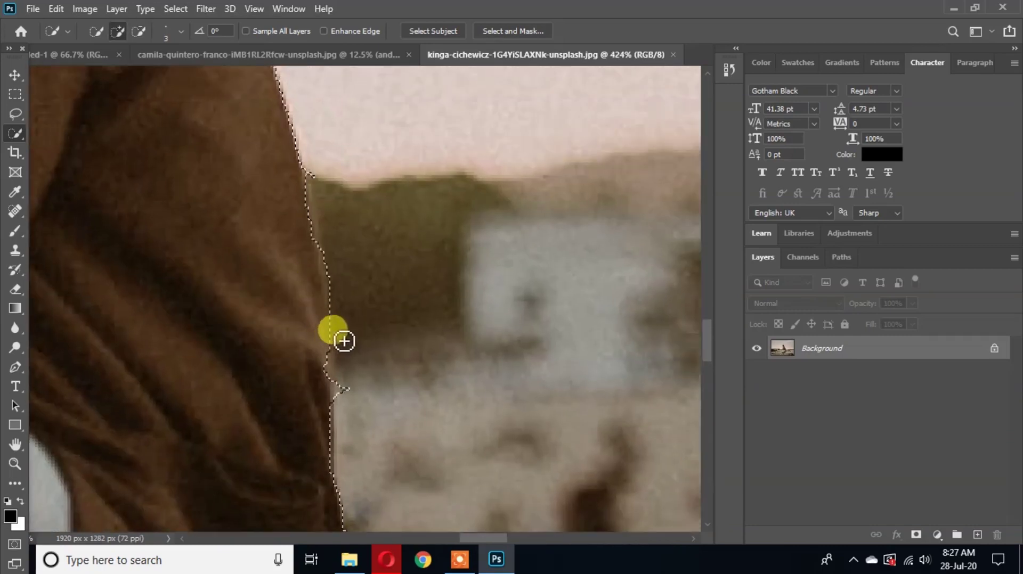
pyautogui.scroll(-11, 344, 342)
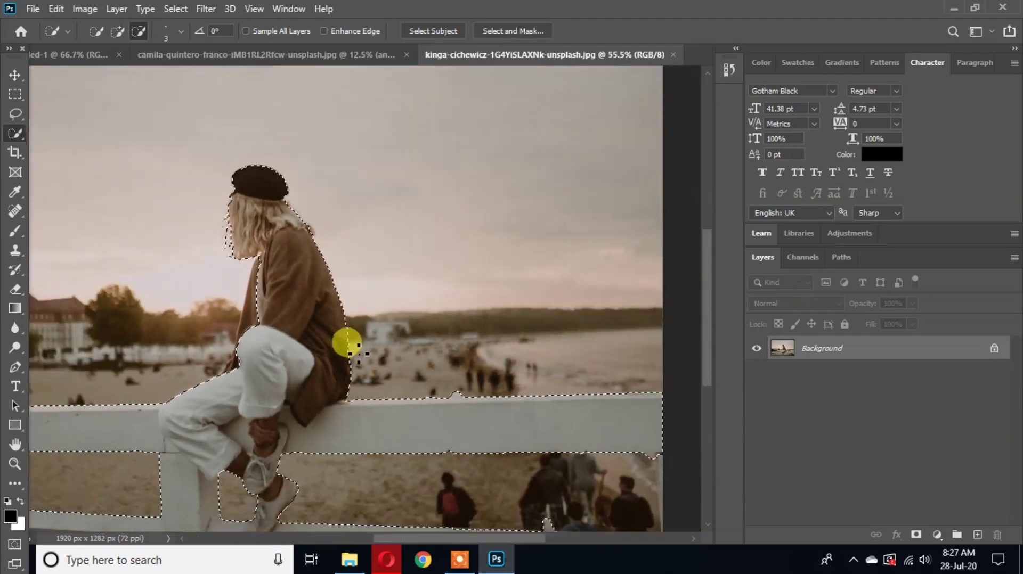
pyautogui.scroll(-2, 347, 343)
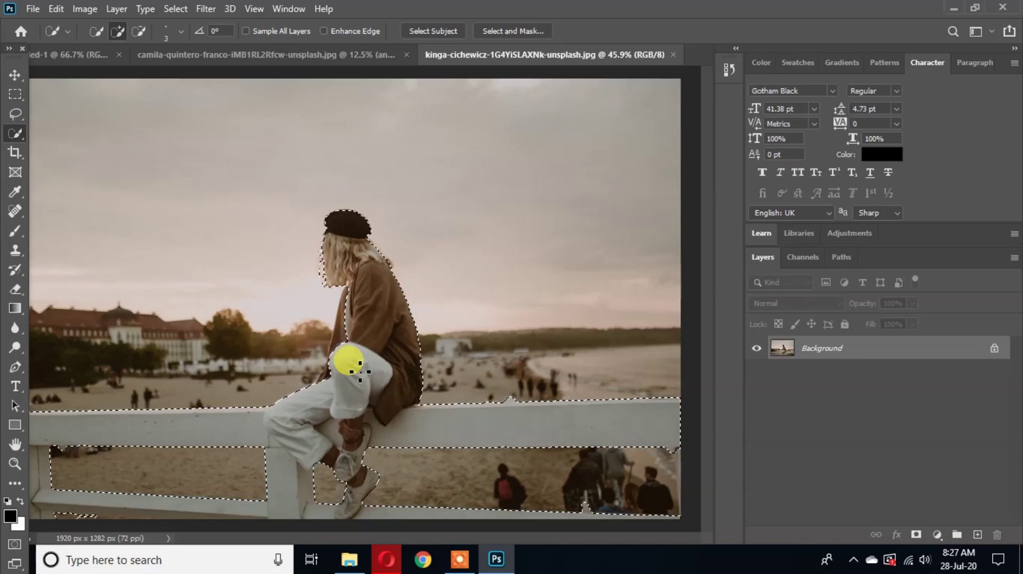
pyautogui.click(319, 277)
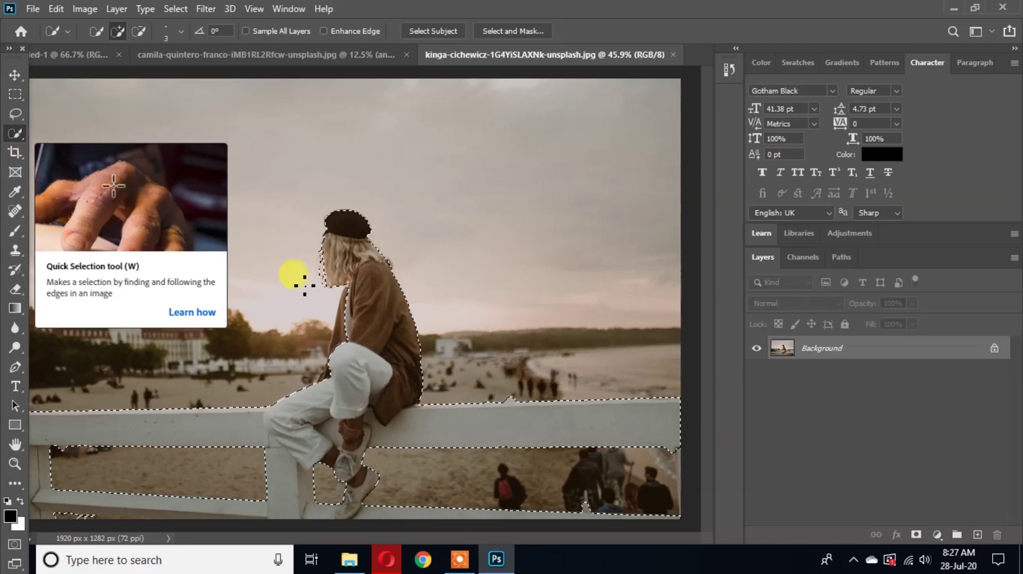
pyautogui.rightClick(363, 305)
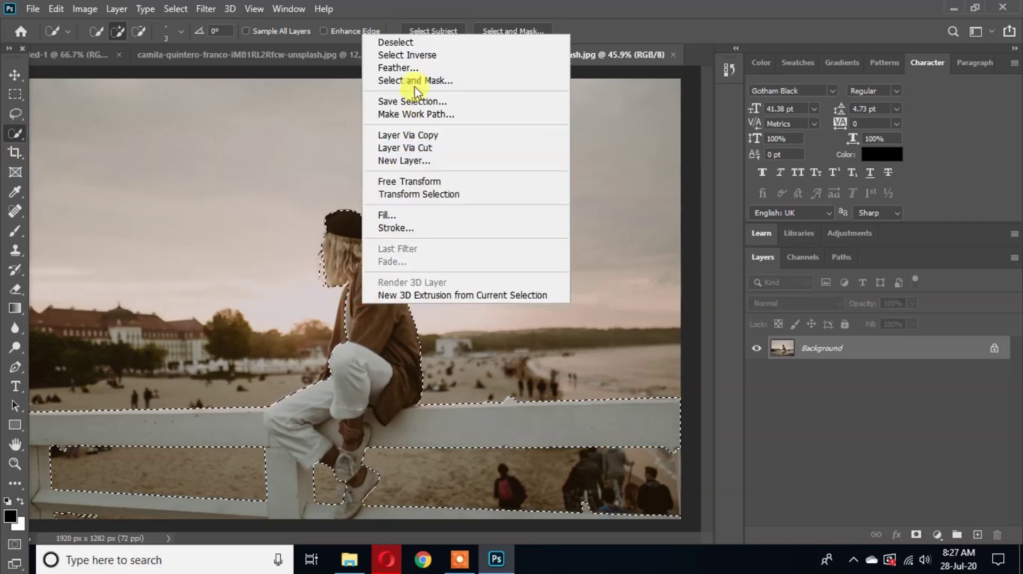
pyautogui.click(411, 68)
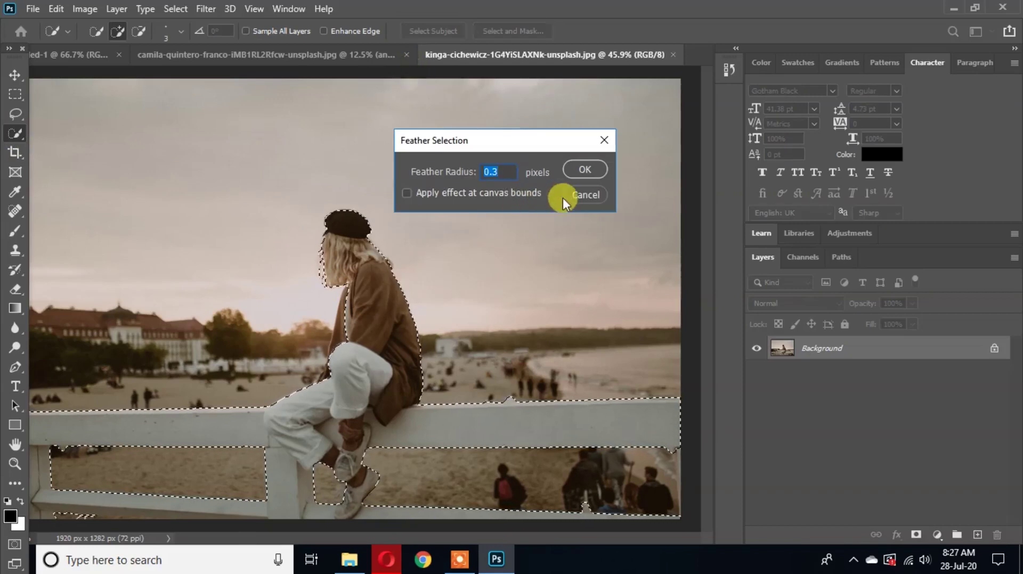
pyautogui.click(581, 196)
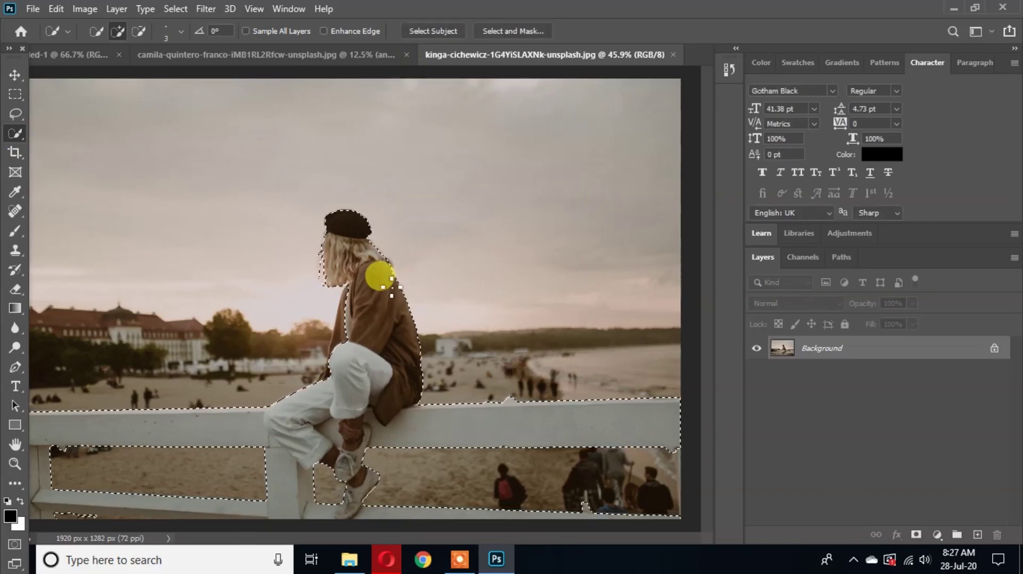
# Feather the selection of the woman and fence by 0.3 pixels and copy it to a new layer
pyautogui.hotkey('shift', 'F6')
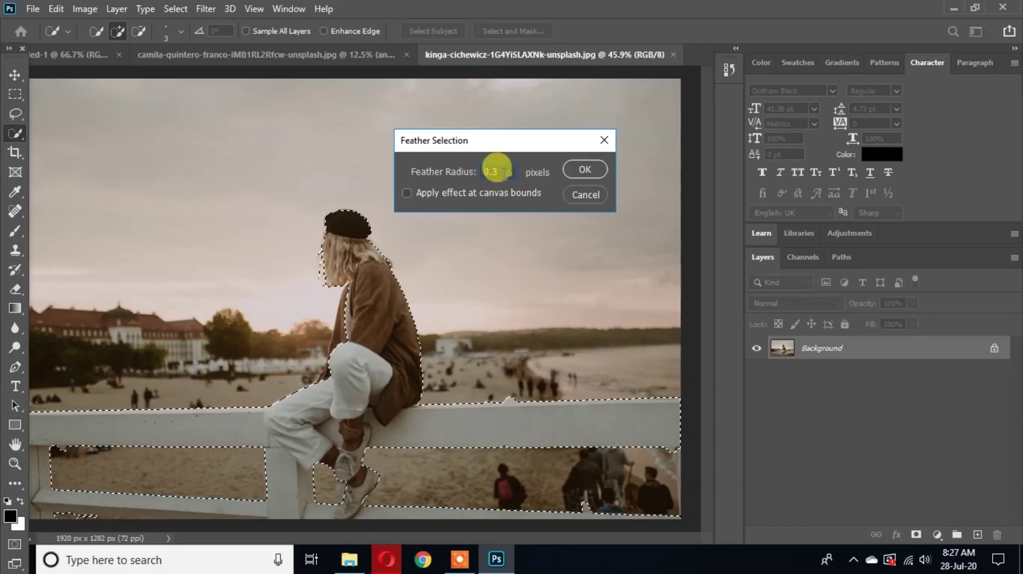
pyautogui.click(581, 169)
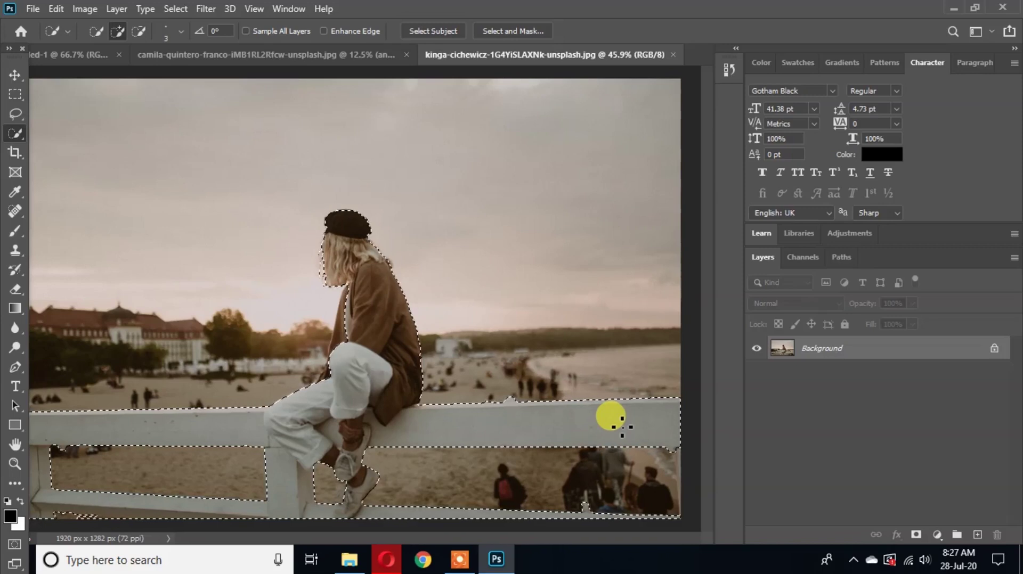
pyautogui.hotkey('ctrl', 'j')
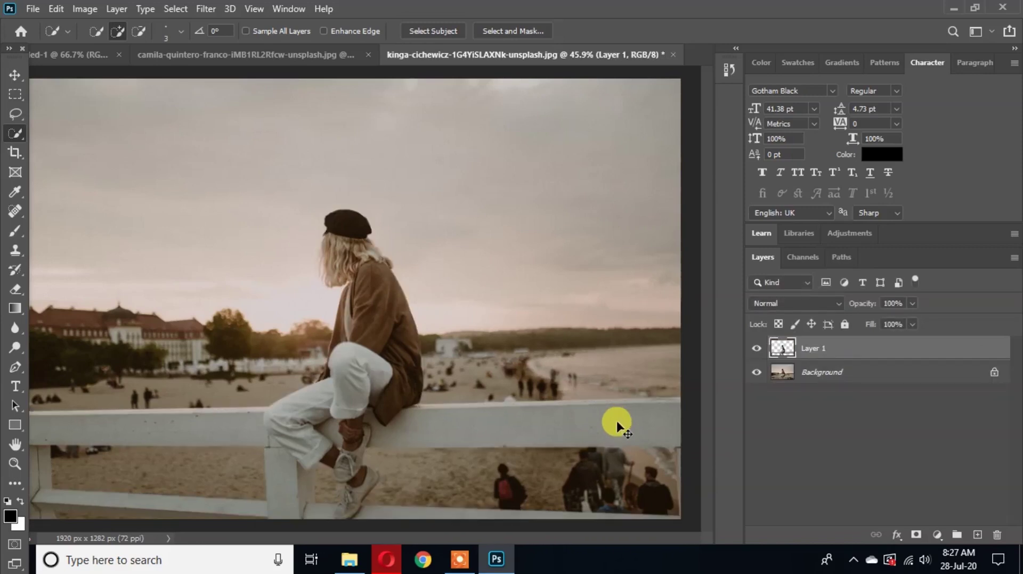
# Hide the Background layer so that only the cutout of the woman and fence is shown
pyautogui.click(755, 375)
pyautogui.scroll(-4, 498, 390)
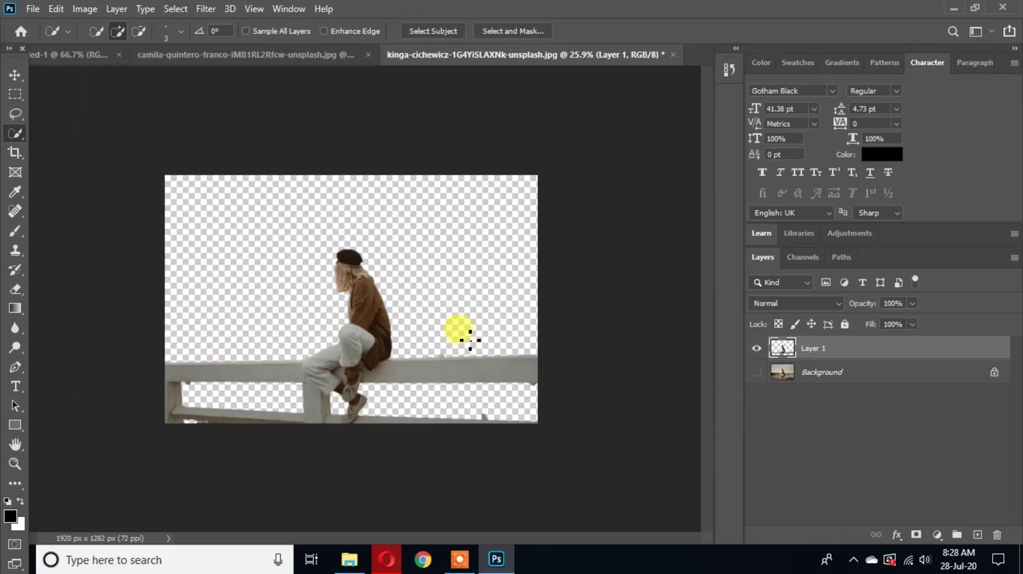
pyautogui.scroll(2, 467, 340)
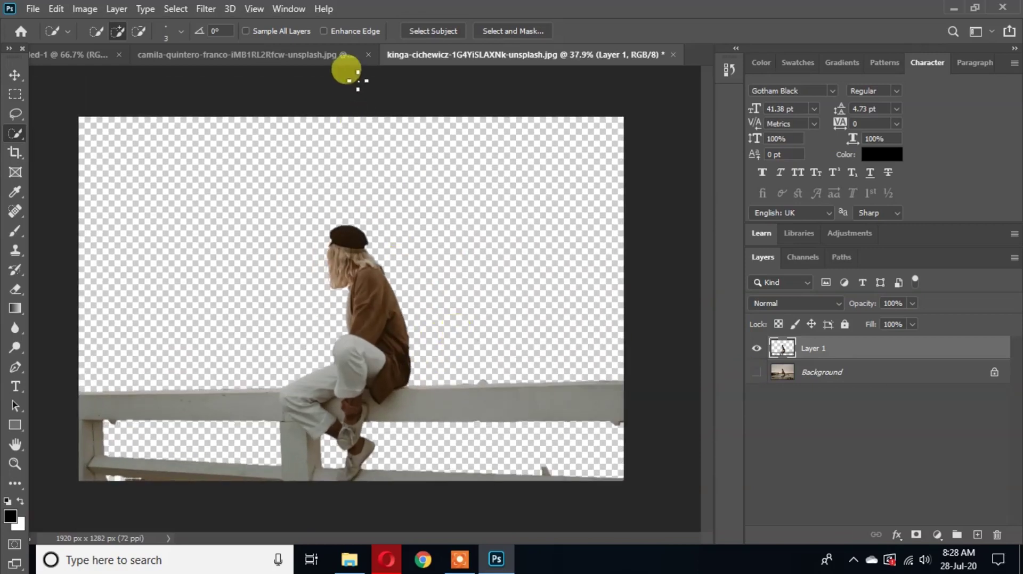
# Place the railway track photo from the image folder into the document and enlarge it to cover the whole canvas
pyautogui.hotkey('alt', 'Tab')
pyautogui.moveTo(264, 142); pyautogui.dragTo(440, 251)
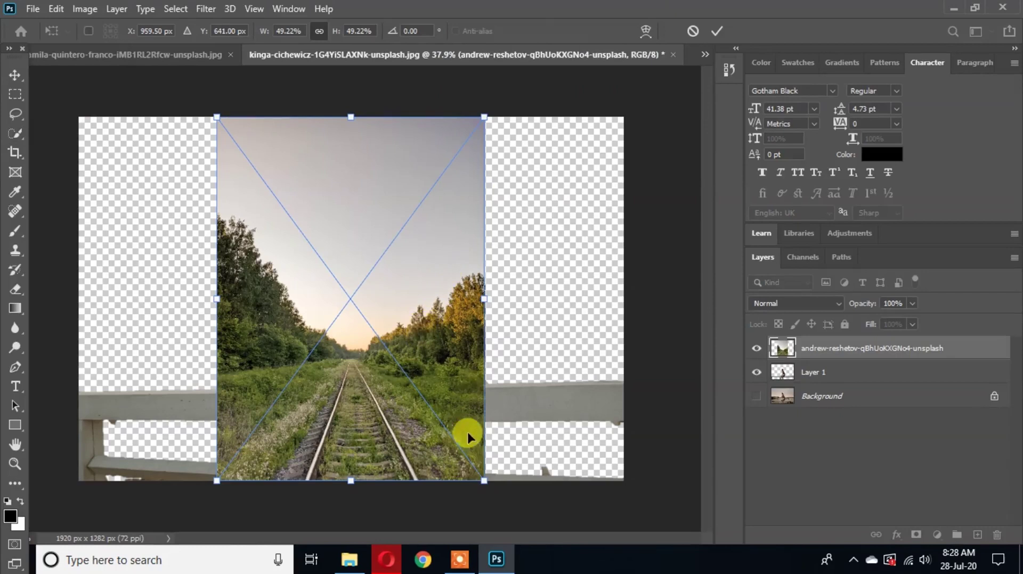
pyautogui.scroll(-1, 399, 283)
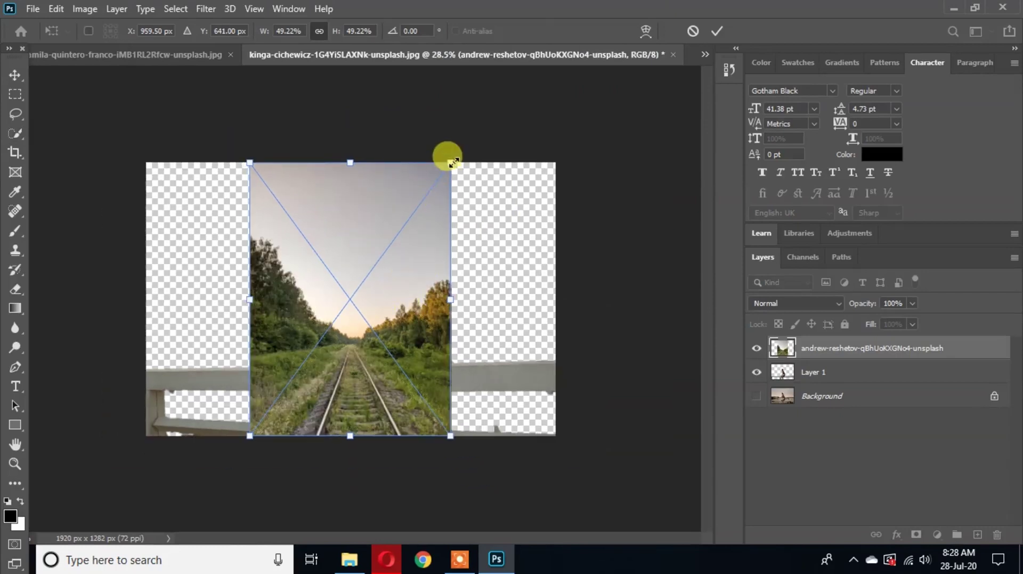
pyautogui.moveTo(449, 160); pyautogui.dragTo(788, 5)
pyautogui.press('Return')
pyautogui.press('w')
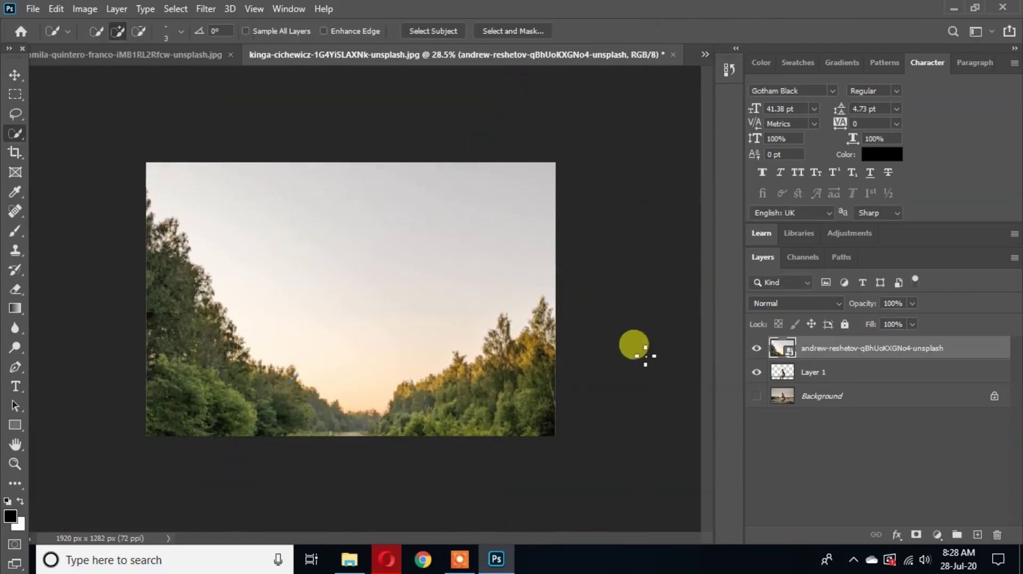
# Move the railway track photo layer below Layer 1 so it becomes the backdrop behind the woman and fence
pyautogui.moveTo(841, 353); pyautogui.dragTo(813, 394)
pyautogui.scroll(-1, 384, 406)
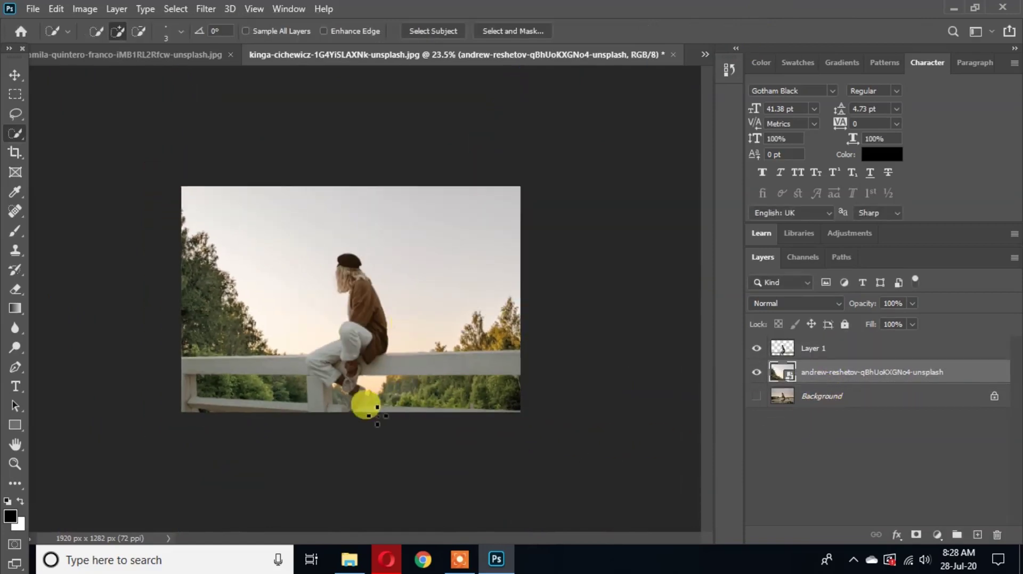
pyautogui.scroll(1, 350, 418)
pyautogui.scroll(4, 311, 441)
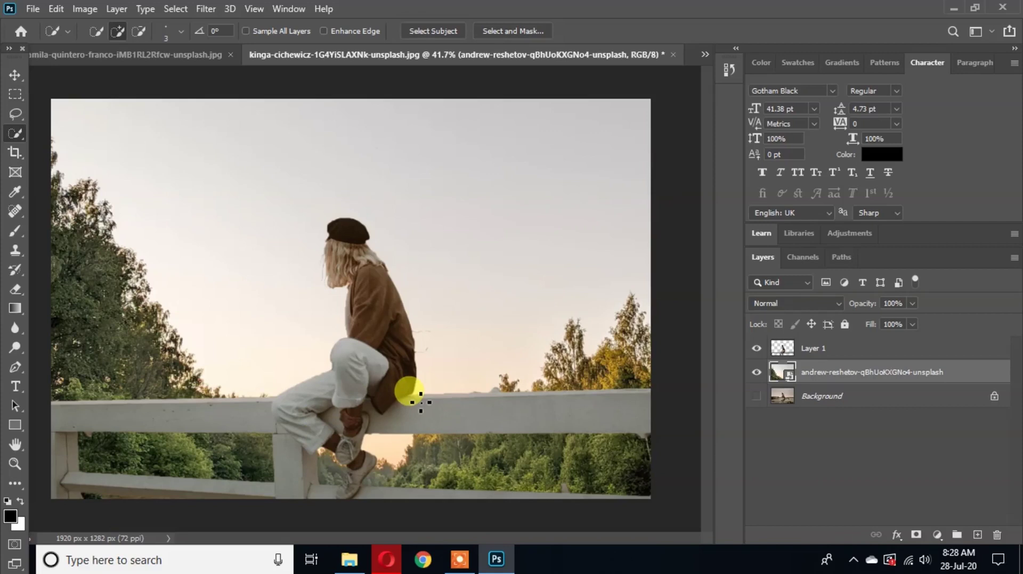
# Examine the cutout's edges up close at the woman's hair, the fence's top rail and the gap beside her shoes
pyautogui.scroll(9, 297, 339)
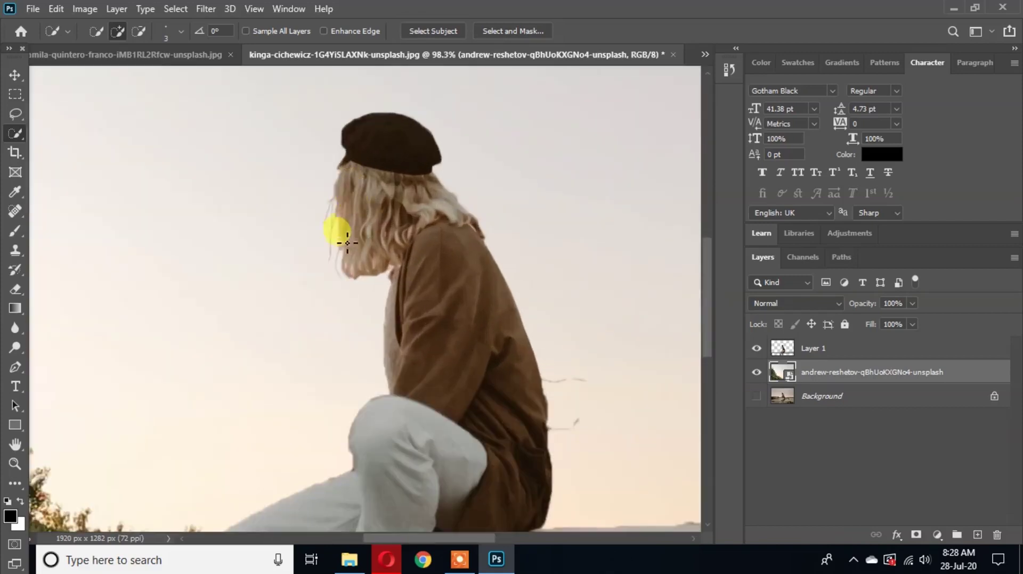
pyautogui.scroll(-10, 347, 243)
pyautogui.scroll(15, 406, 365)
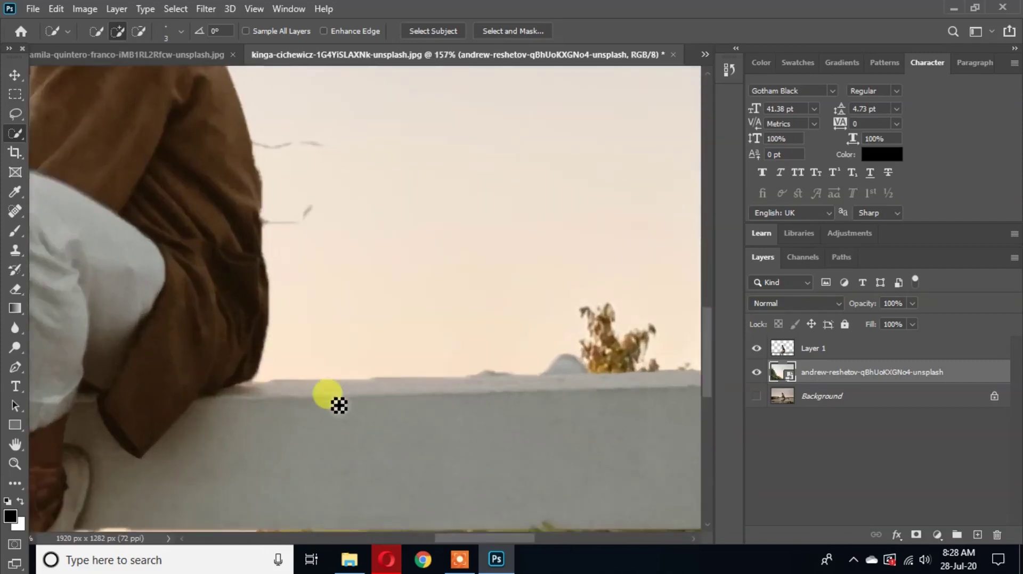
pyautogui.scroll(12, 339, 406)
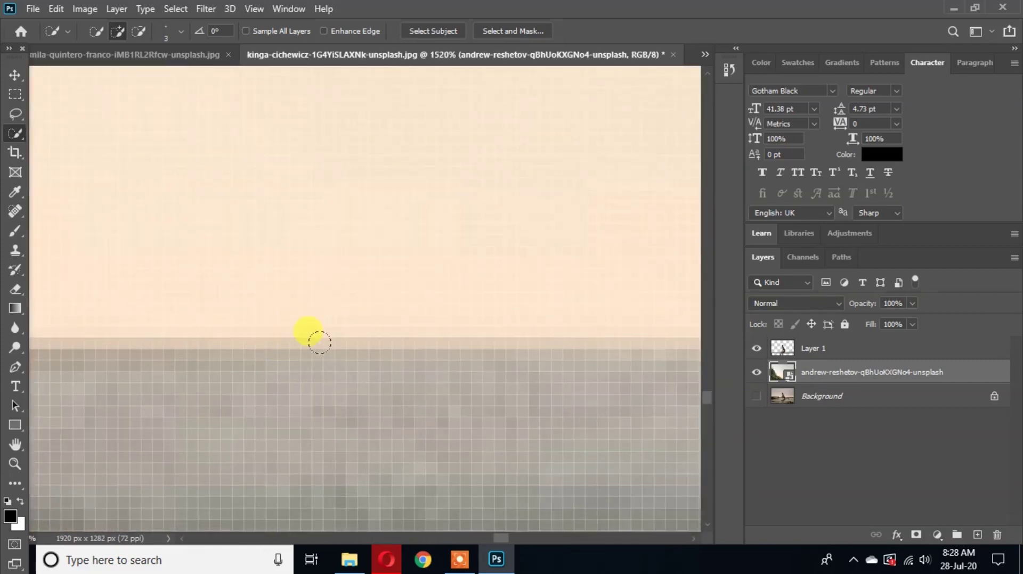
pyautogui.scroll(-4, 320, 343)
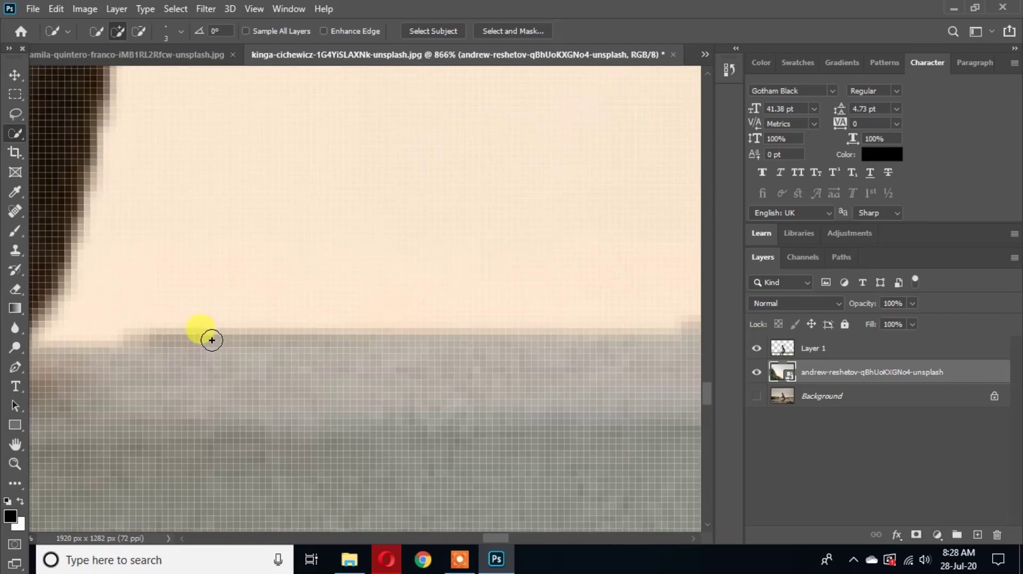
pyautogui.scroll(3, 209, 340)
pyautogui.scroll(-2, 181, 331)
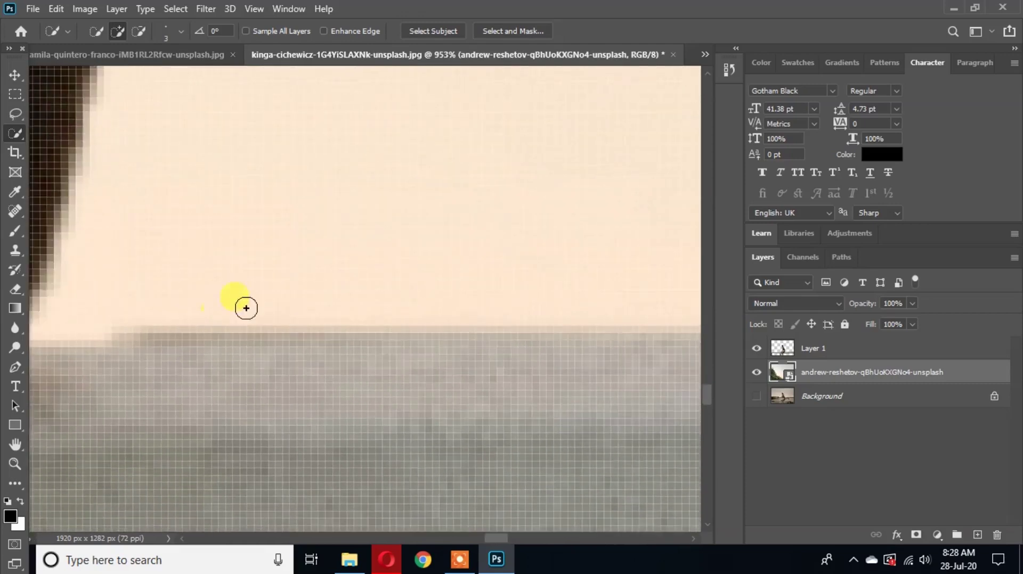
pyautogui.scroll(-20, 246, 308)
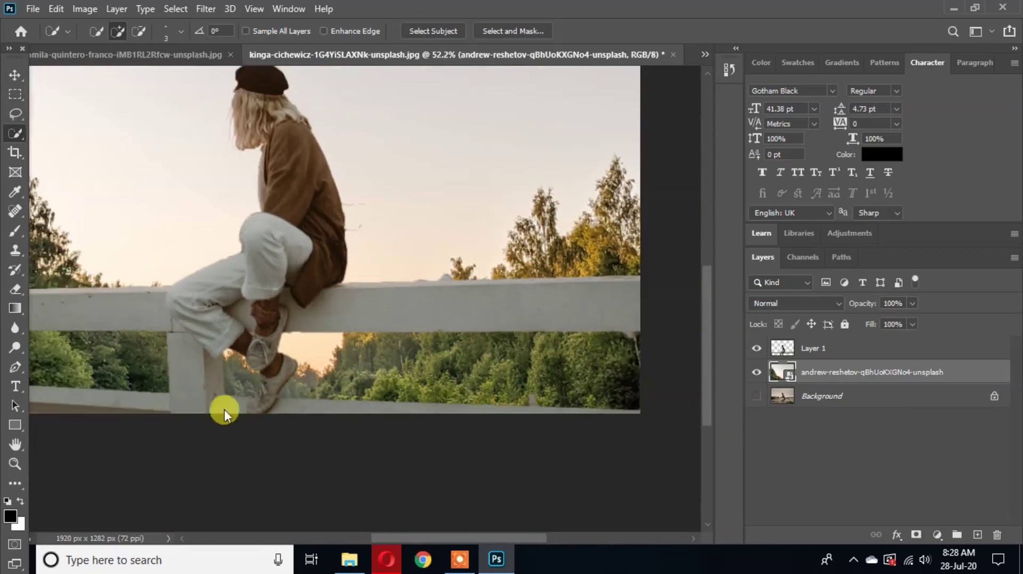
pyautogui.scroll(20, 224, 415)
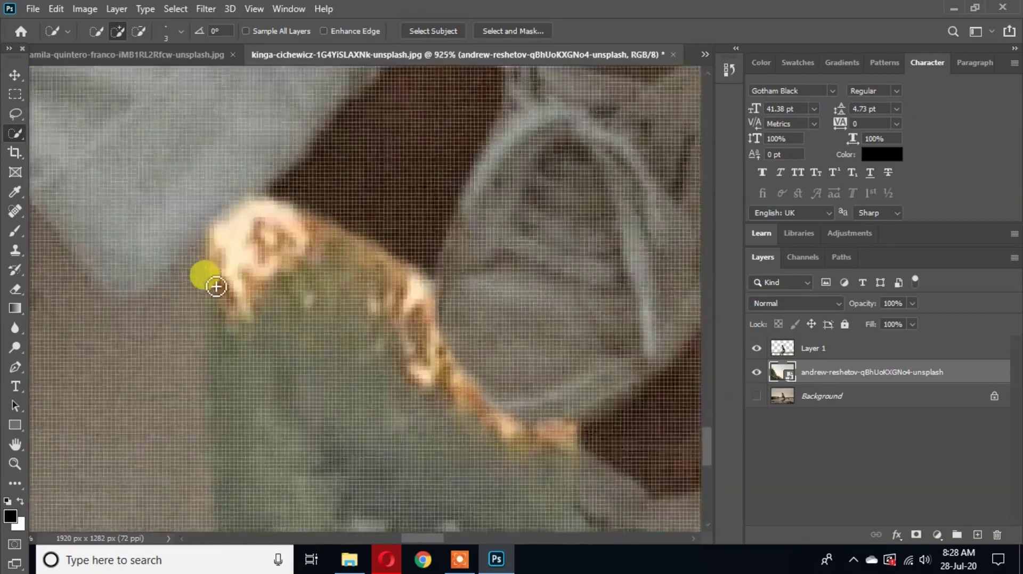
pyautogui.scroll(-6, 216, 286)
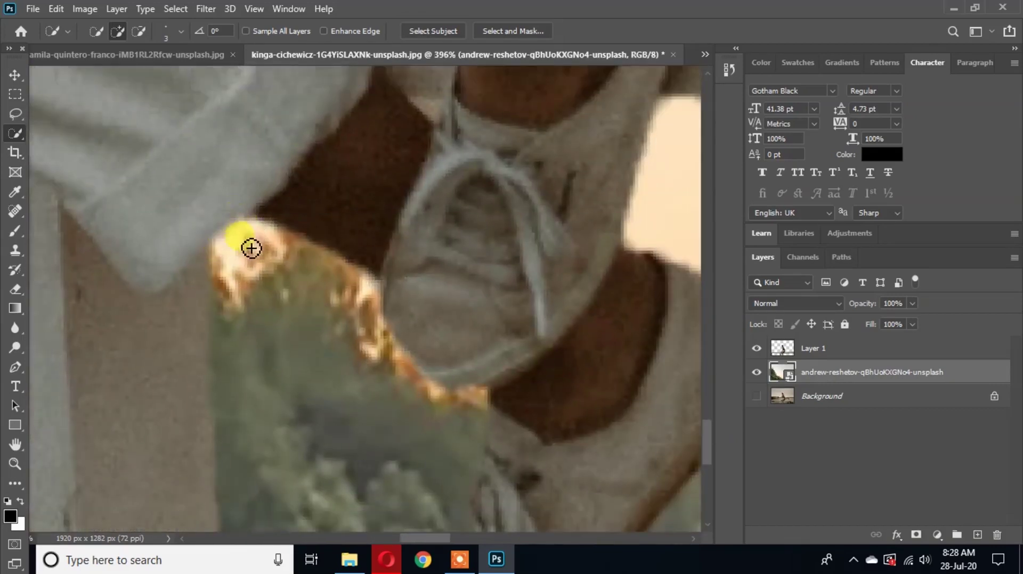
pyautogui.scroll(-10, 251, 249)
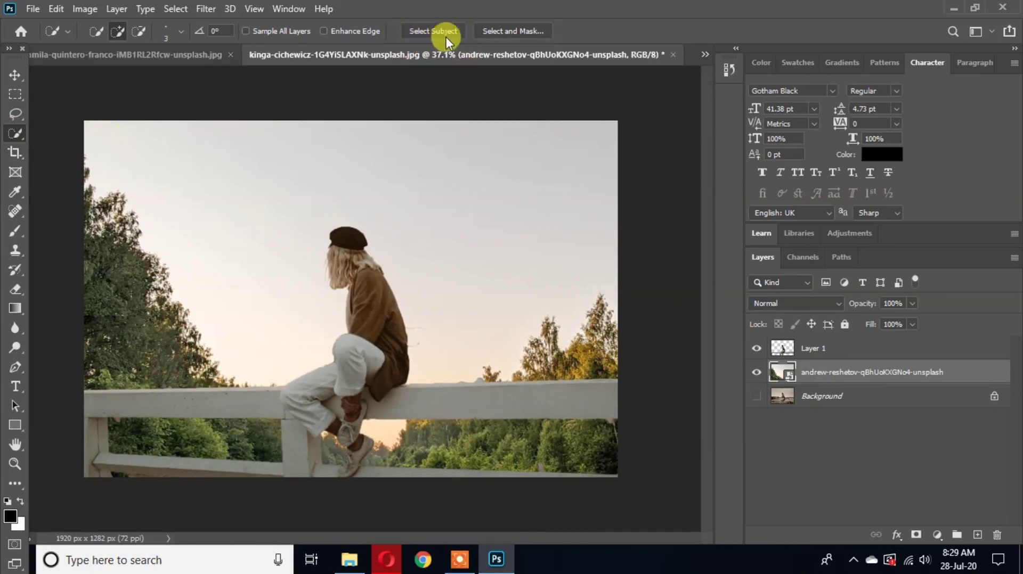
# Switch to the Magic Wand tool
pyautogui.rightClick(17, 135)
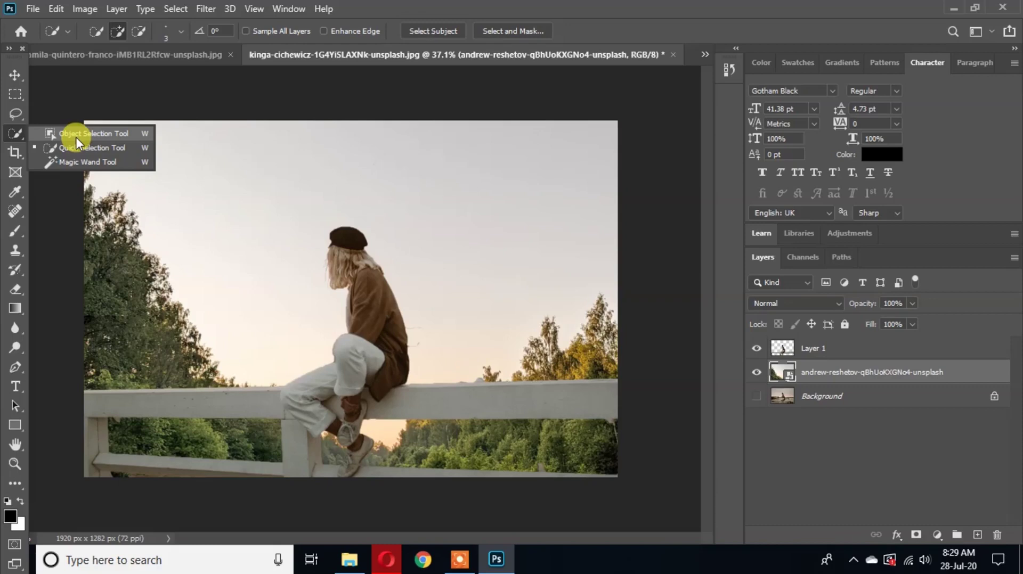
pyautogui.click(15, 79)
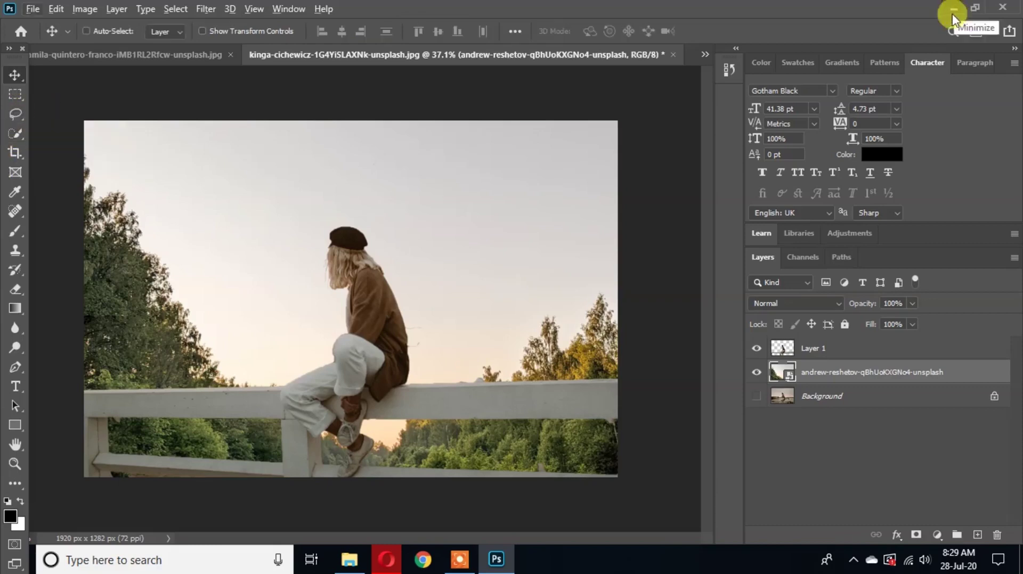
pyautogui.click(24, 136)
pyautogui.rightClick(24, 137)
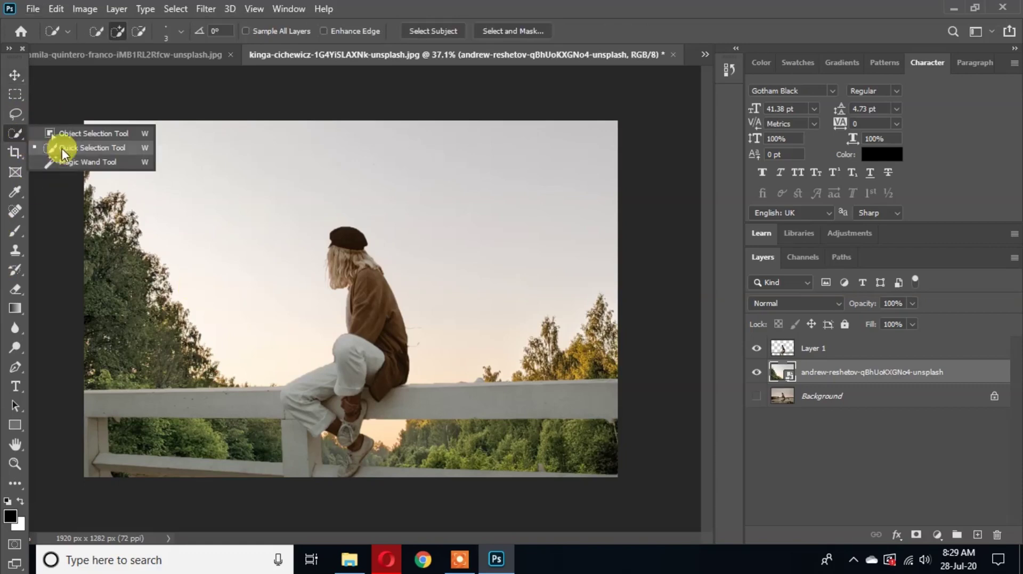
pyautogui.click(82, 162)
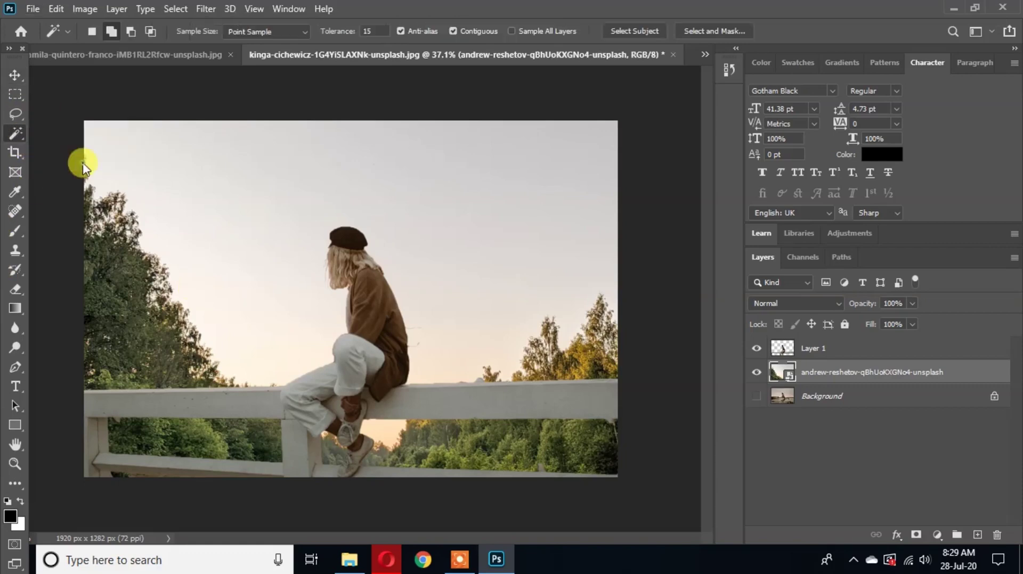
# Open the photo of the two people sitting on the concrete beam from the unsplash folder as a separate document
pyautogui.click(950, 12)
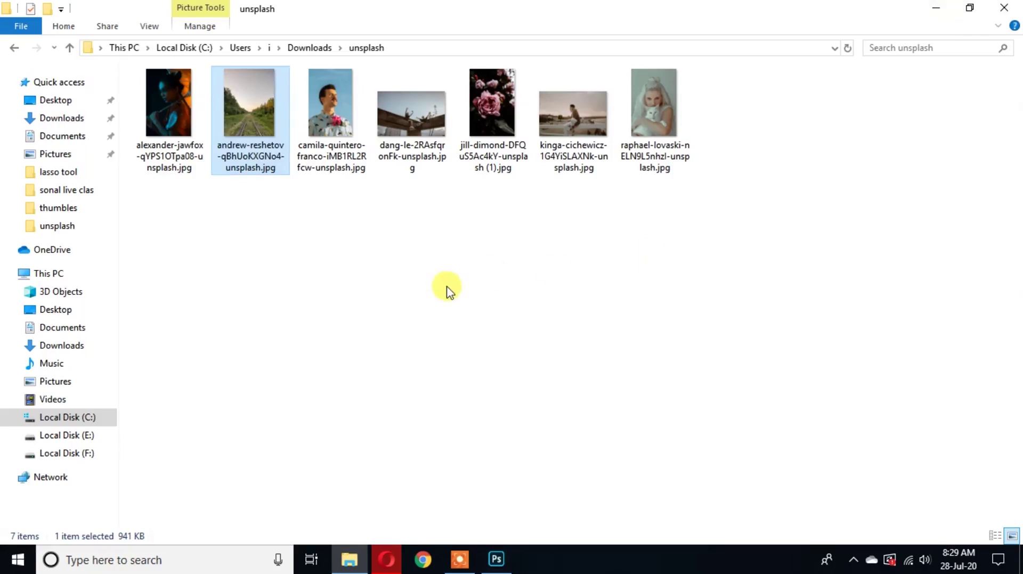
pyautogui.moveTo(415, 130); pyautogui.dragTo(678, 60)
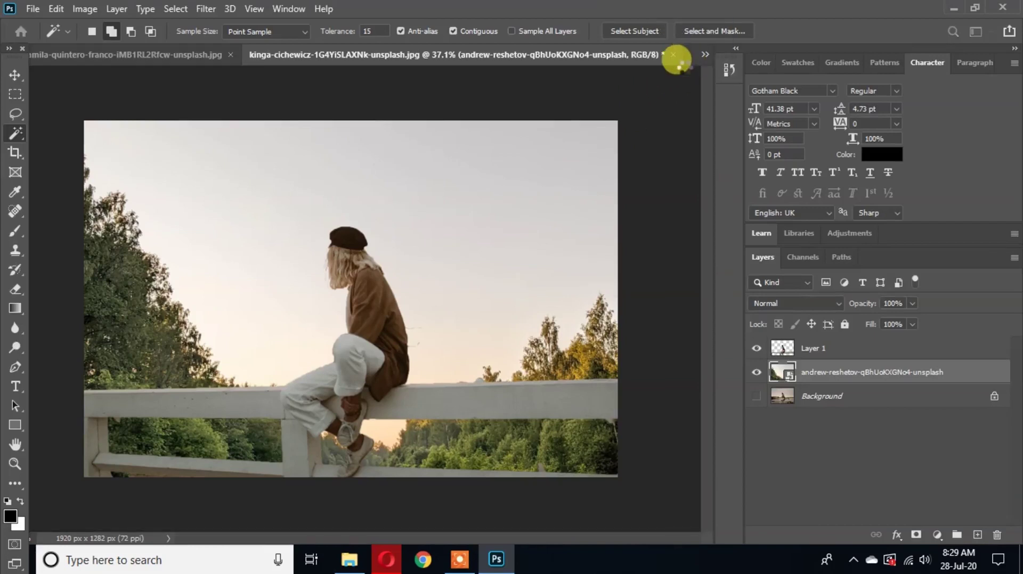
pyautogui.scroll(3, 379, 383)
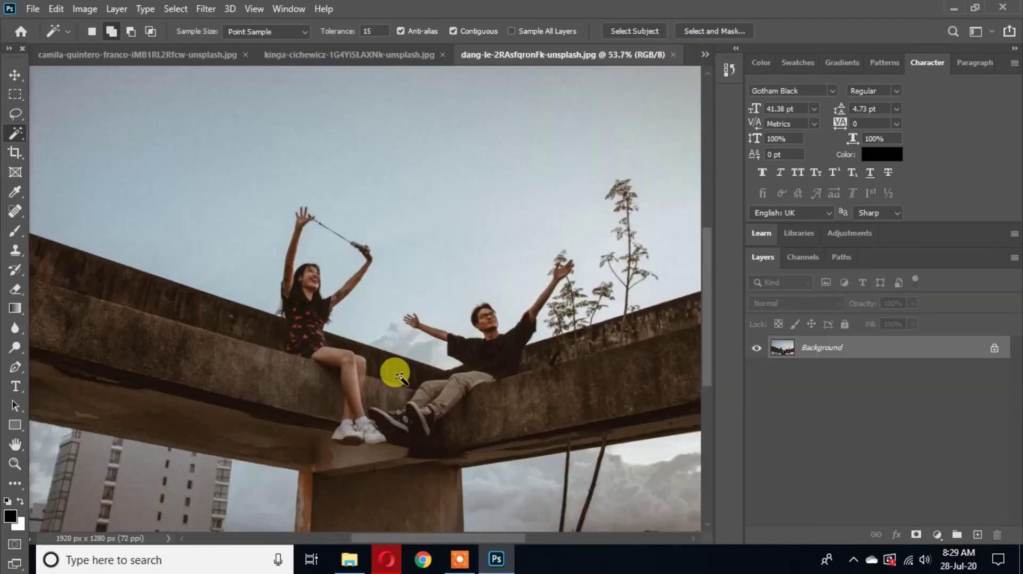
pyautogui.scroll(-2, 410, 341)
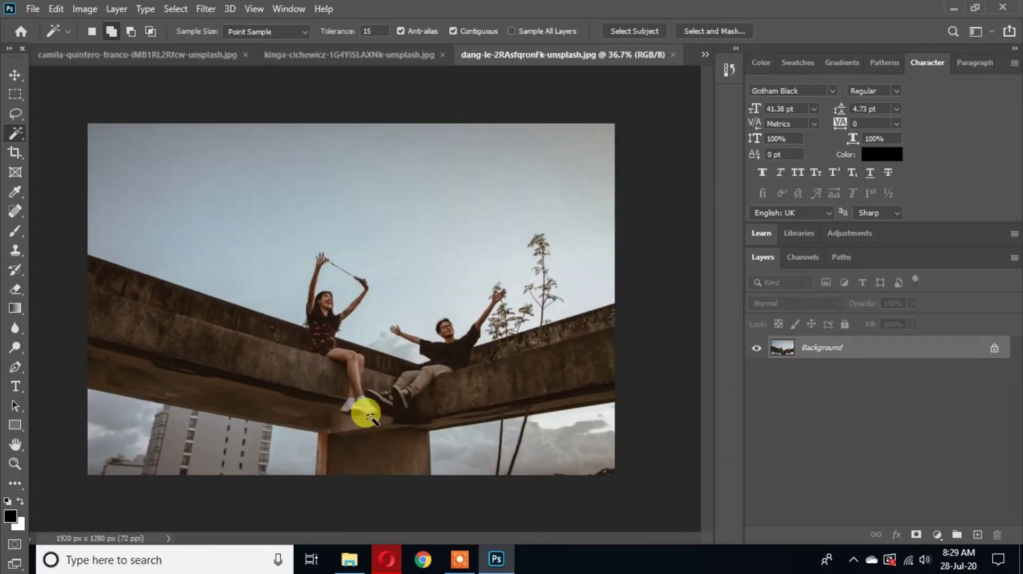
pyautogui.scroll(1, 371, 421)
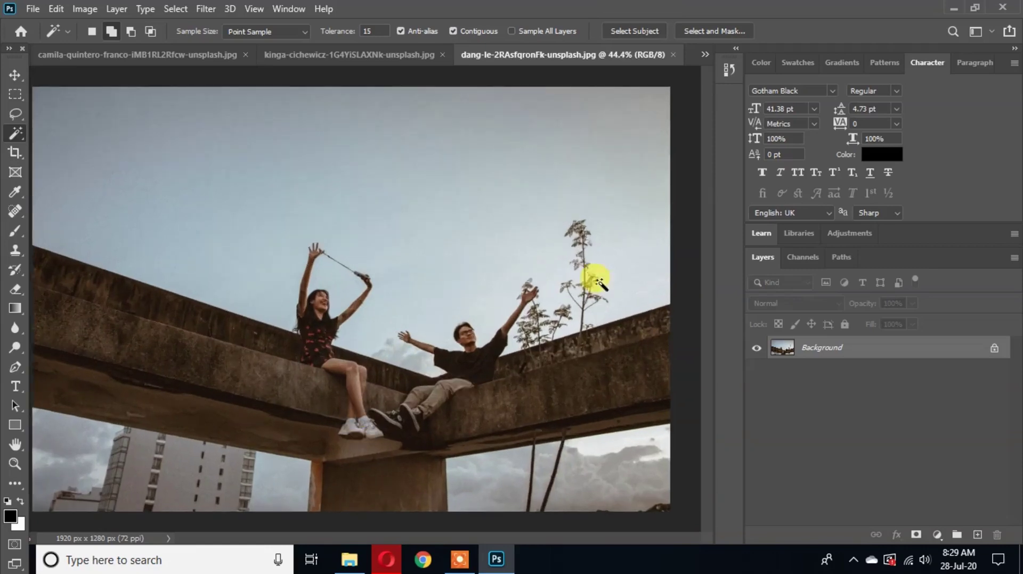
pyautogui.scroll(-2, 419, 298)
pyautogui.scroll(-1, 287, 459)
pyautogui.scroll(6, 274, 453)
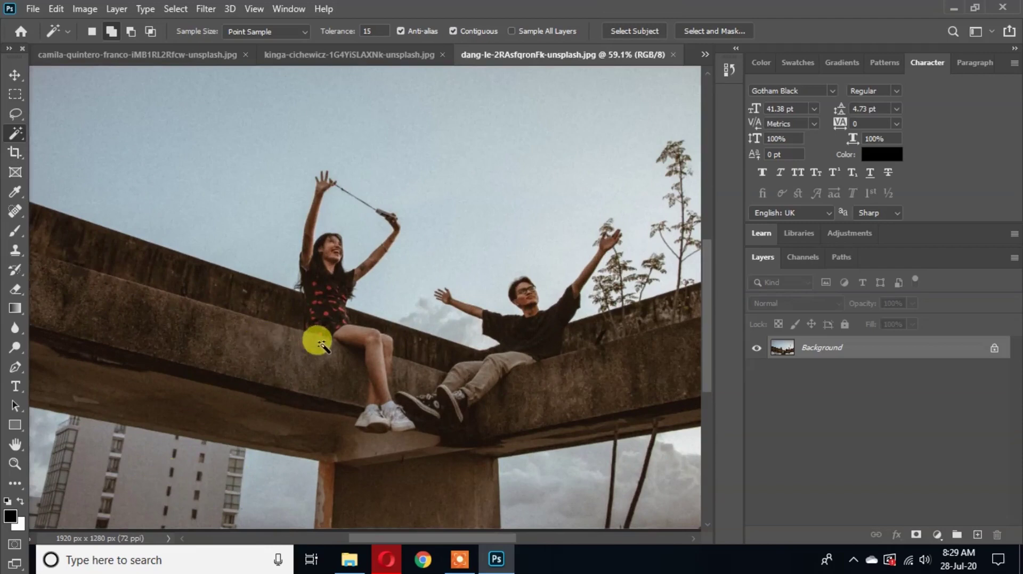
pyautogui.scroll(-4, 331, 290)
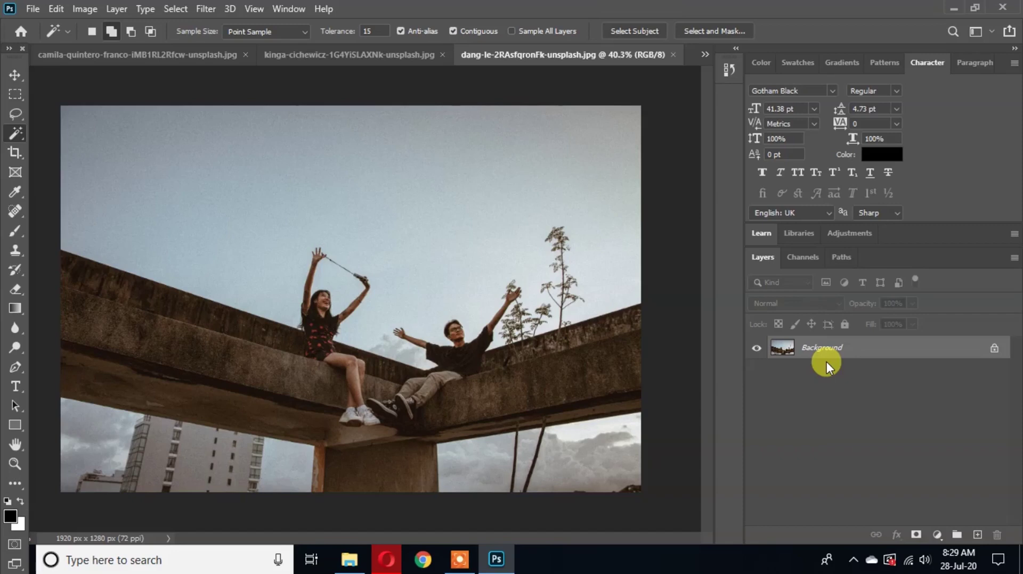
# Duplicate the Background layer and hide the original
pyautogui.hotkey('ctrl', 'j')
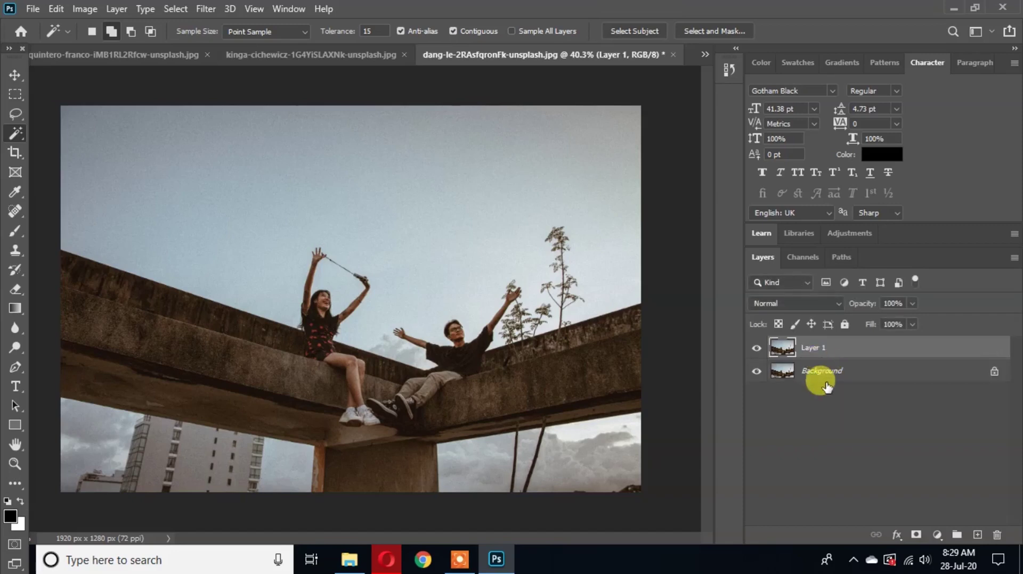
pyautogui.click(756, 371)
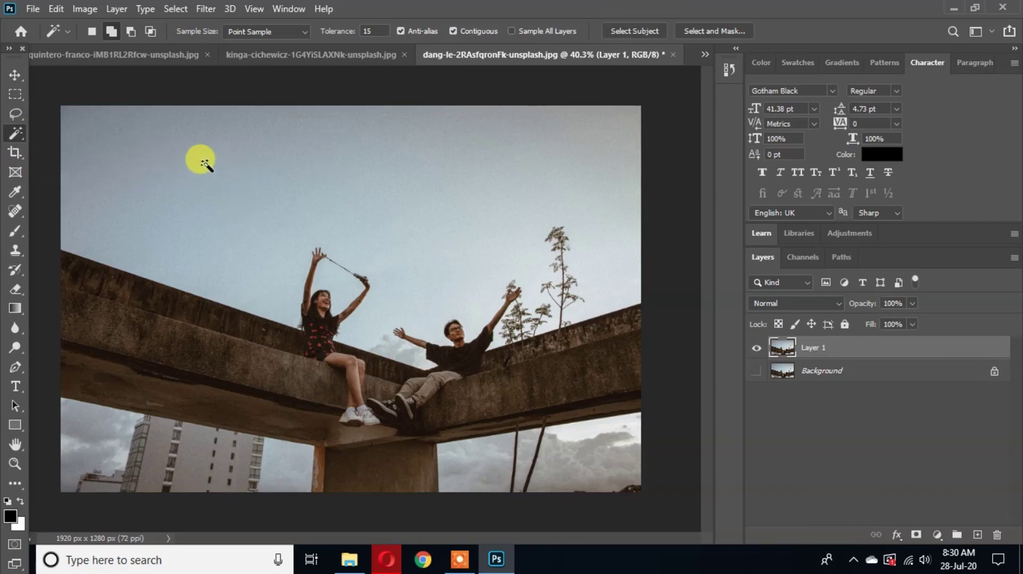
# Try selecting the blue sky above the beam with the Magic Wand at a tolerance of 15
pyautogui.click(208, 208)
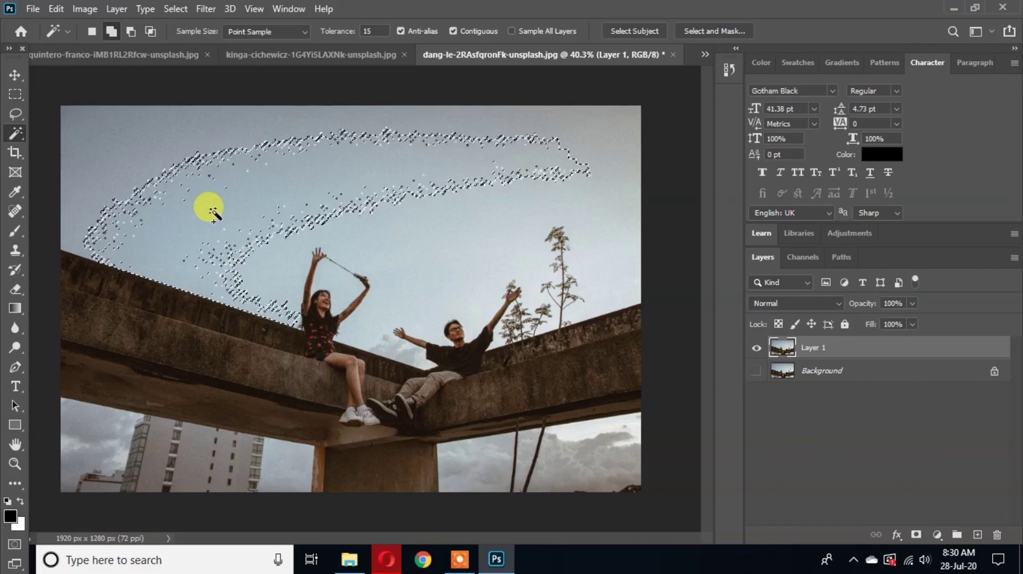
pyautogui.hotkey('ctrl', 'd')
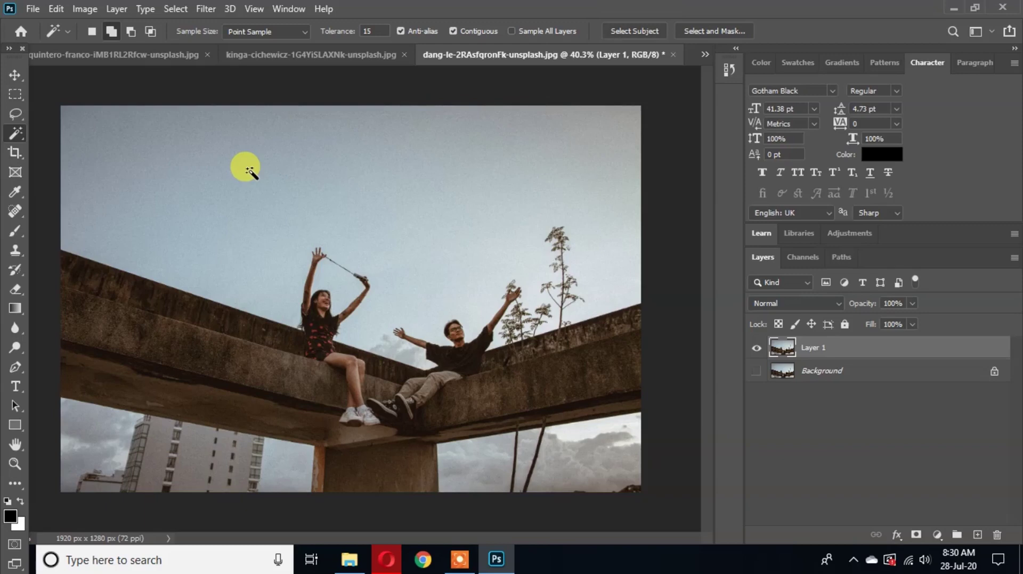
pyautogui.click(223, 166)
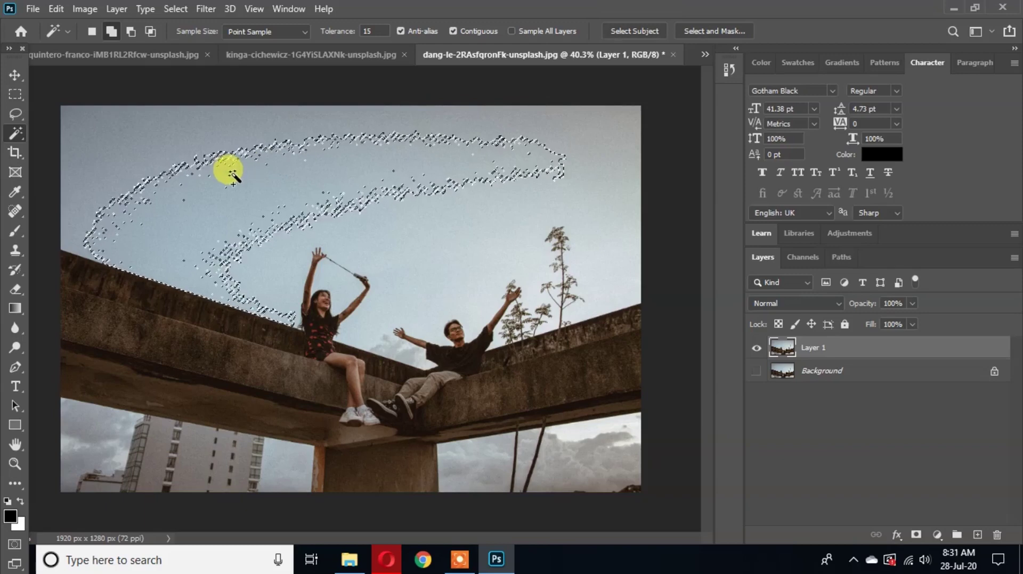
# Set the Magic Wand tolerance to 1, clear the selection and try sampling several spots in the sky
pyautogui.click(375, 31)
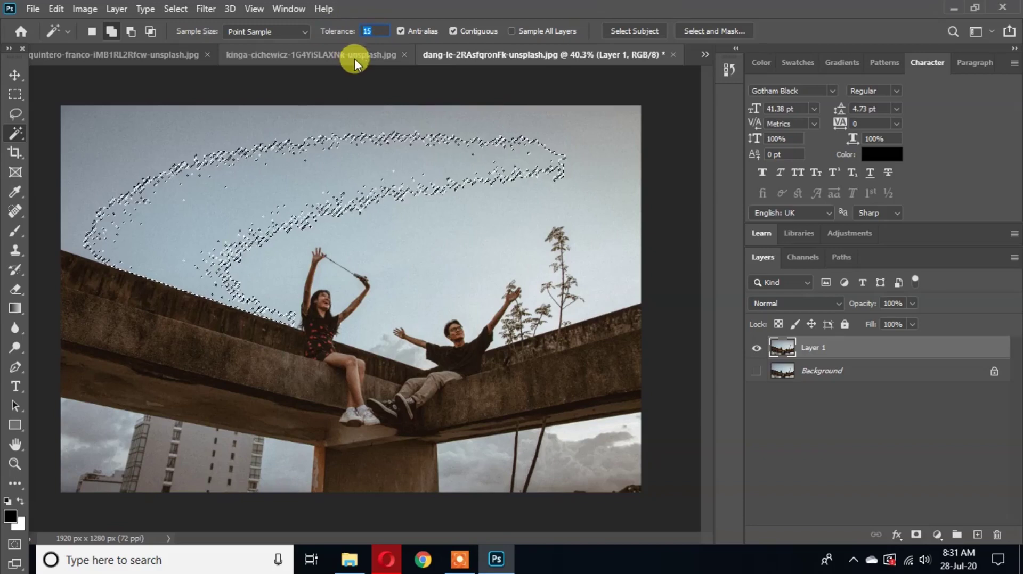
pyautogui.write('1')
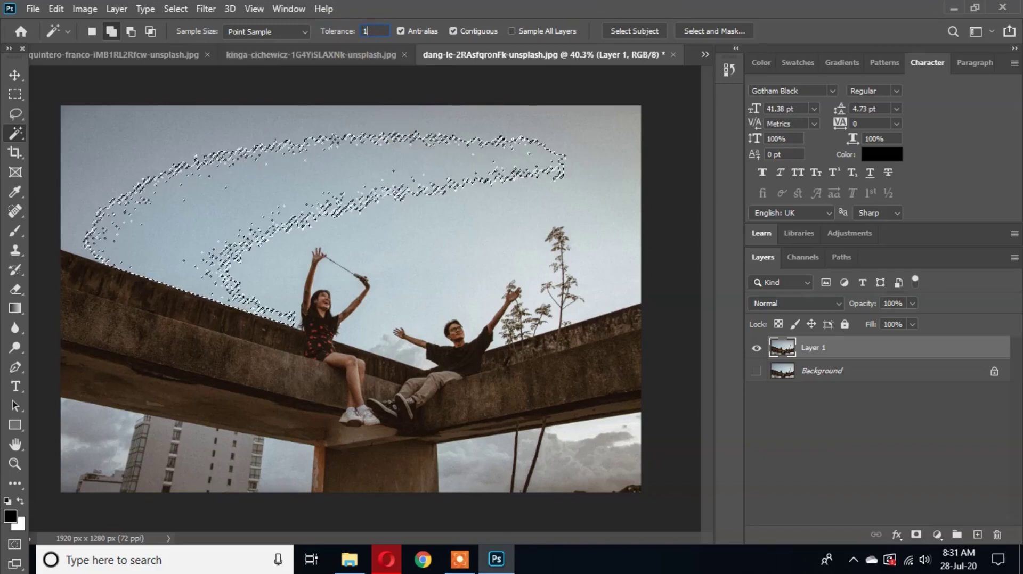
pyautogui.click(208, 127)
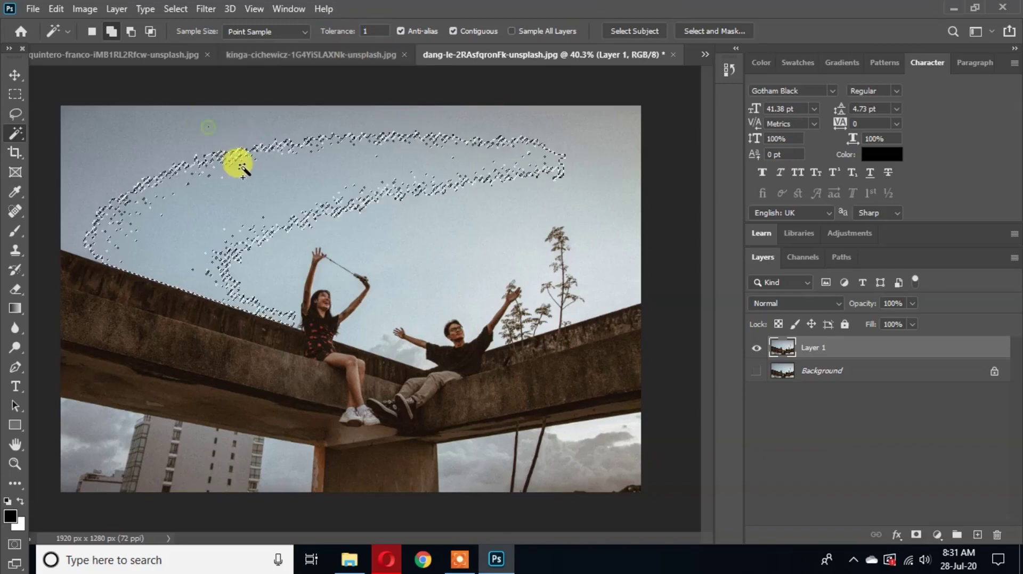
pyautogui.hotkey('ctrl', 'd')
pyautogui.click(178, 132)
pyautogui.click(175, 185)
pyautogui.click(255, 182)
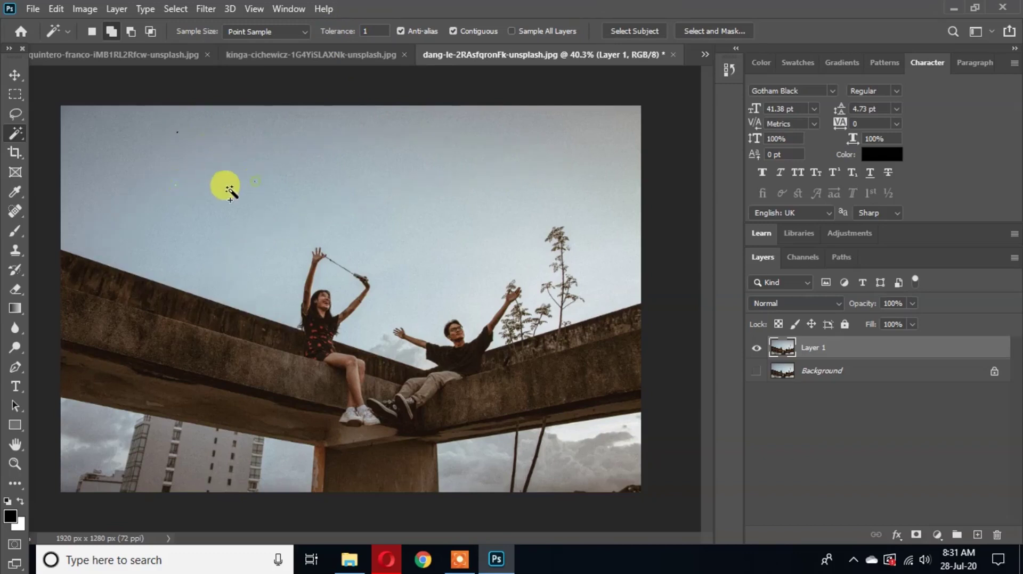
pyautogui.click(275, 162)
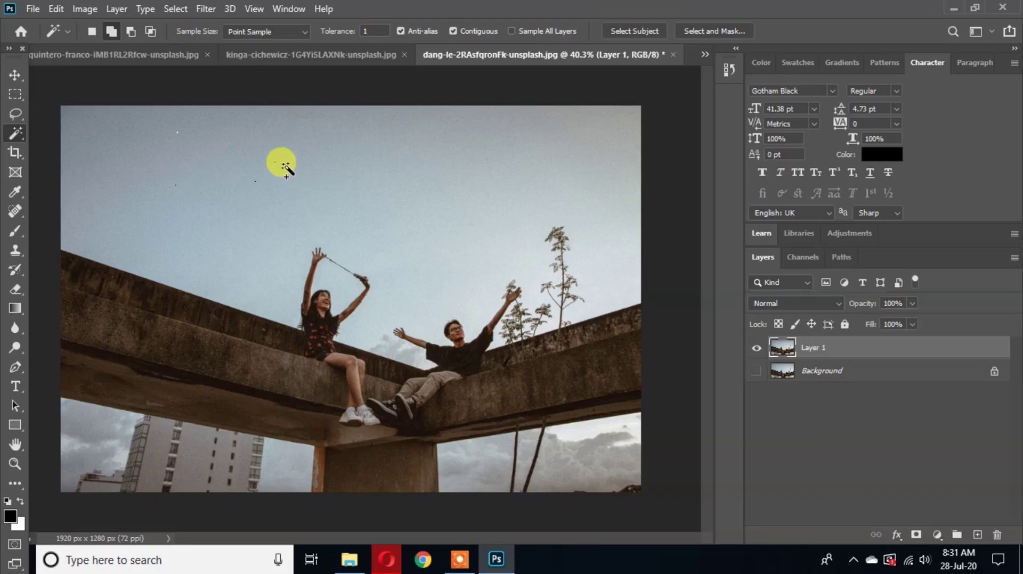
# Set the tolerance to 30 and select the whole sky above the beam, including the area between the two people
pyautogui.click(327, 34)
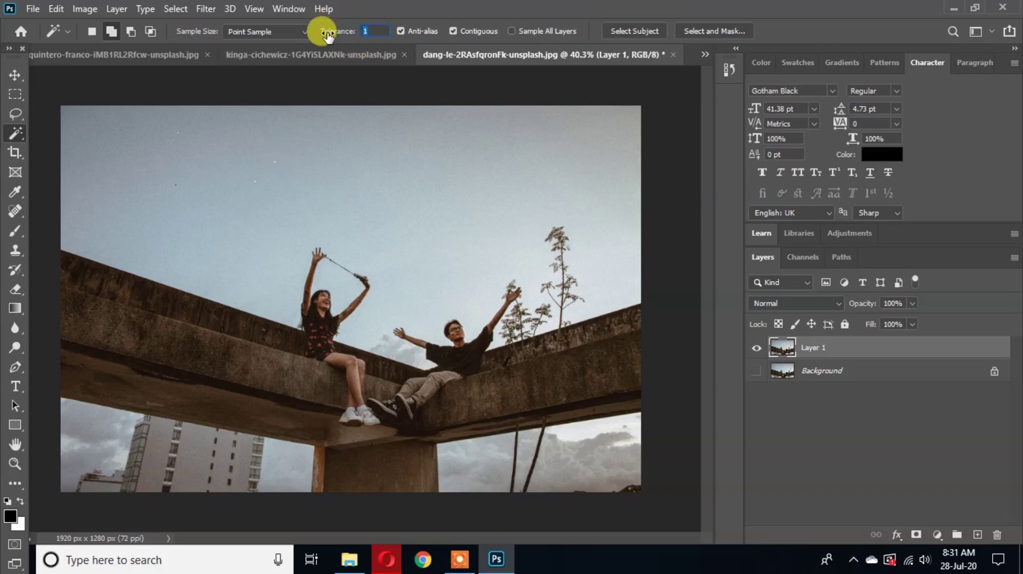
pyautogui.write('30')
pyautogui.click(180, 154)
pyautogui.click(101, 119)
pyautogui.click(410, 232)
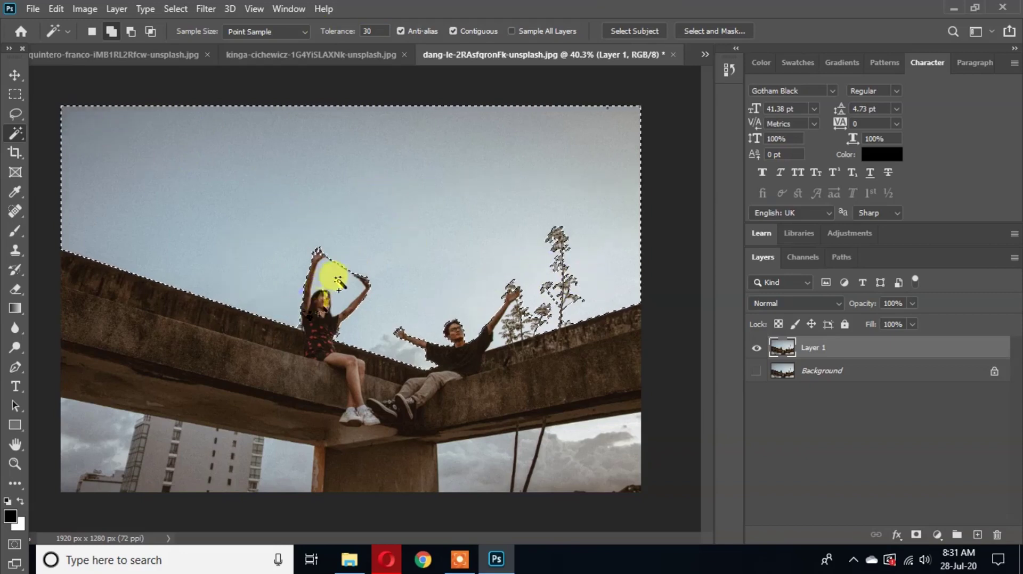
pyautogui.click(409, 342)
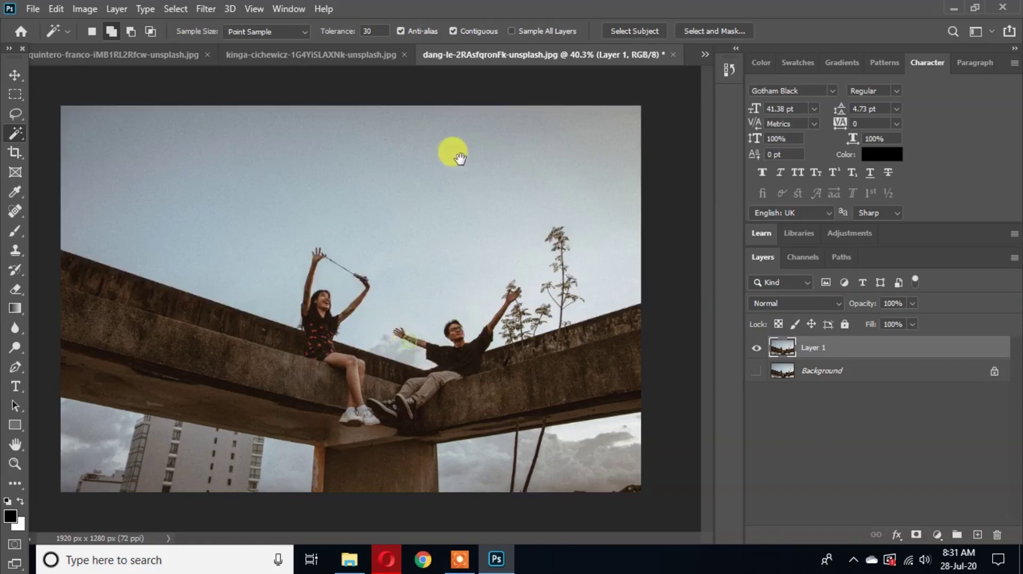
# Add the sky patches on both sides of the building beneath the beam to the selection
pyautogui.click(119, 434)
pyautogui.click(276, 474)
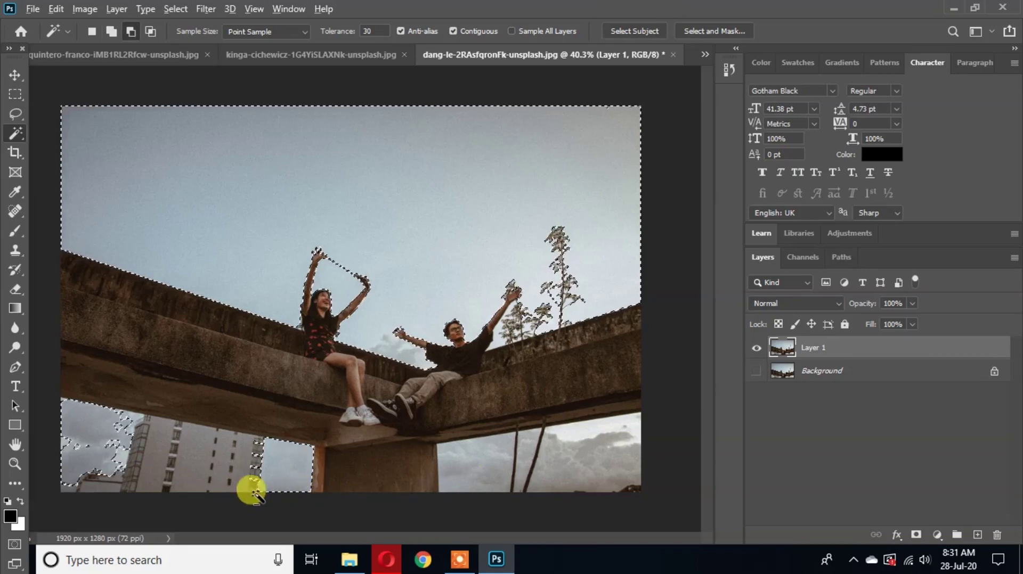
pyautogui.scroll(6, 251, 487)
pyautogui.scroll(-3, 298, 465)
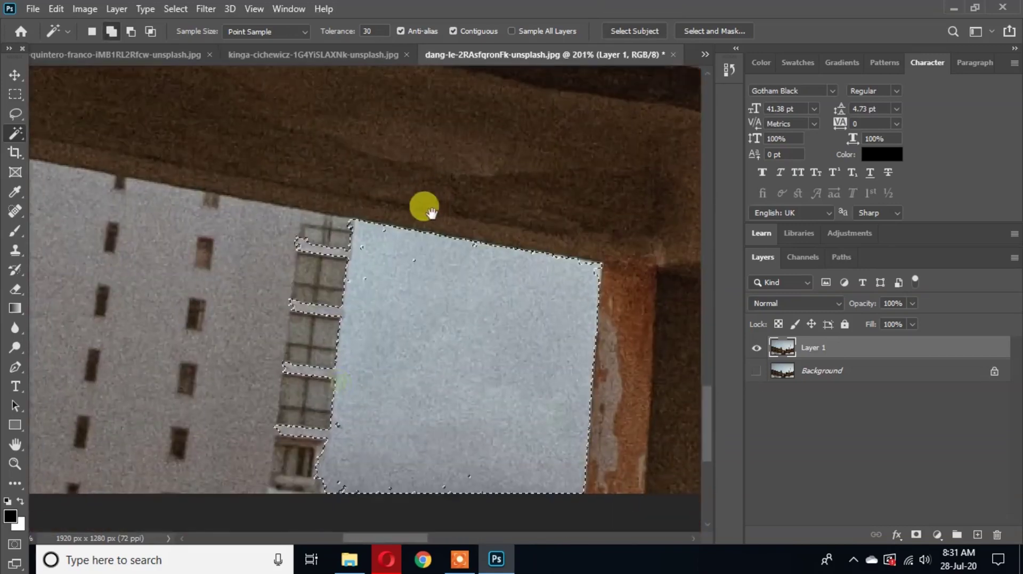
pyautogui.scroll(-4, 246, 342)
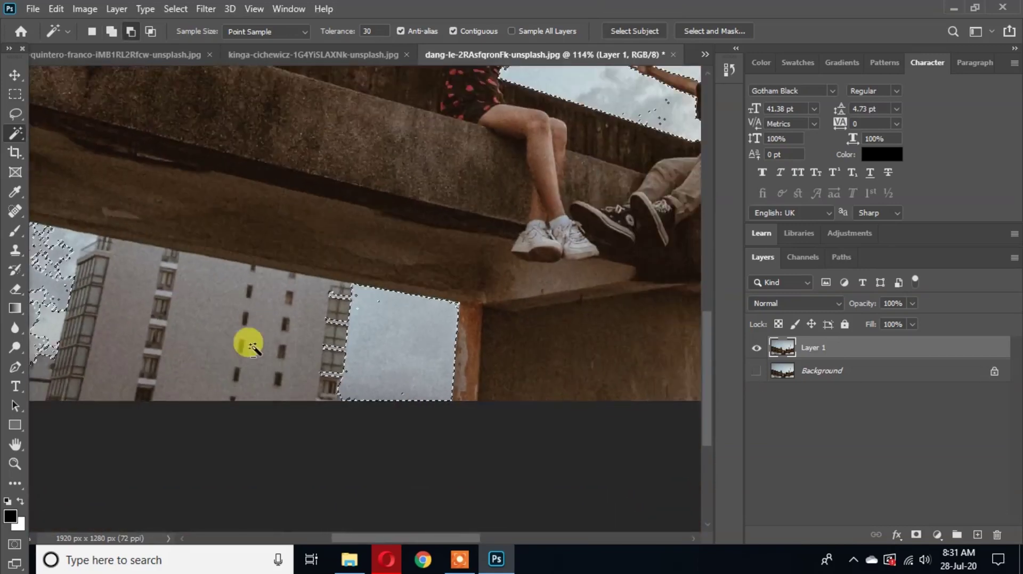
pyautogui.scroll(4, 80, 292)
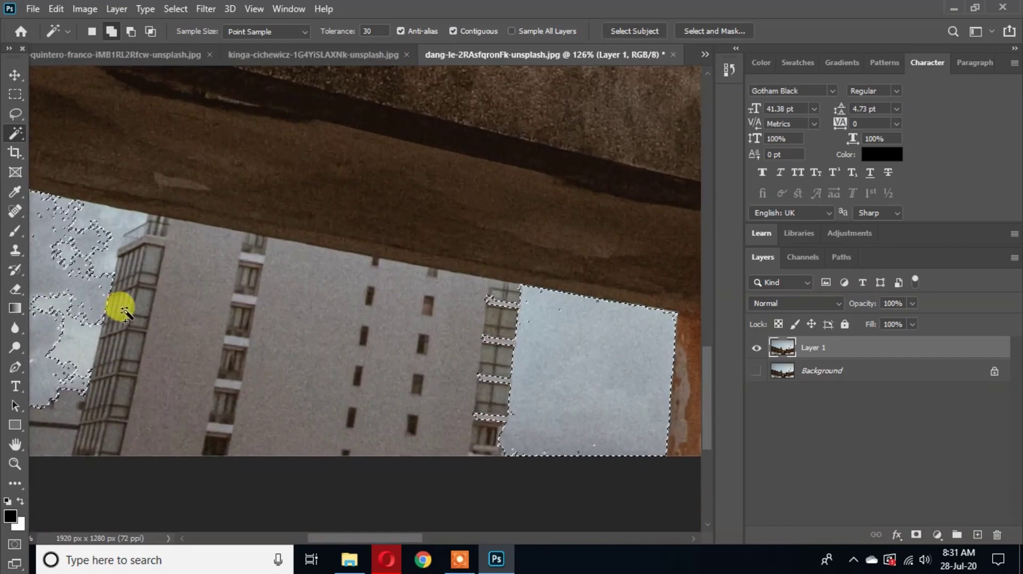
# Set the tolerance to 15 and add the remaining cloud areas left of the building to the selection
pyautogui.moveTo(110, 303); pyautogui.dragTo(373, 301)
pyautogui.moveTo(379, 30); pyautogui.dragTo(326, 30)
pyautogui.write('15')
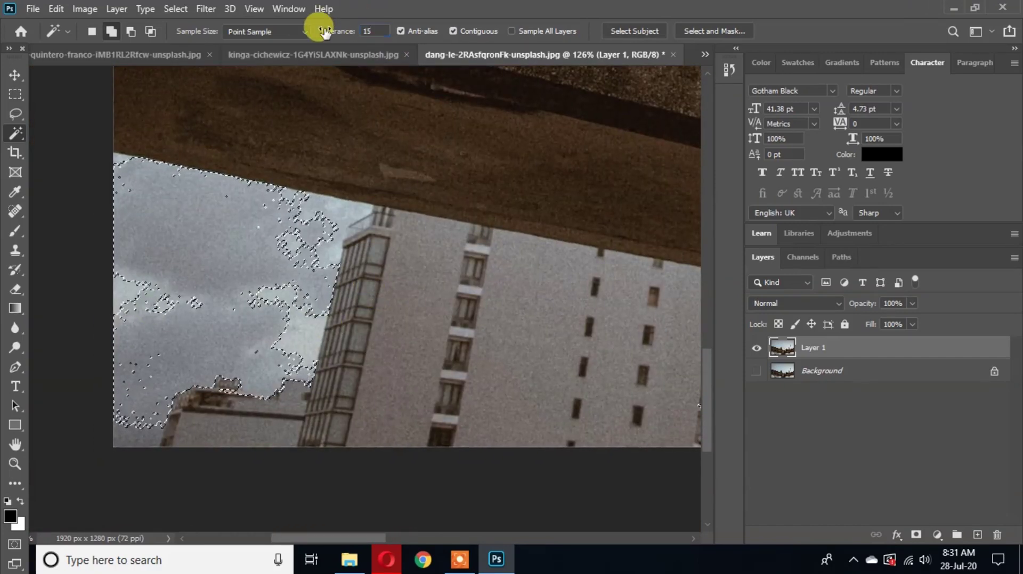
pyautogui.press('Return')
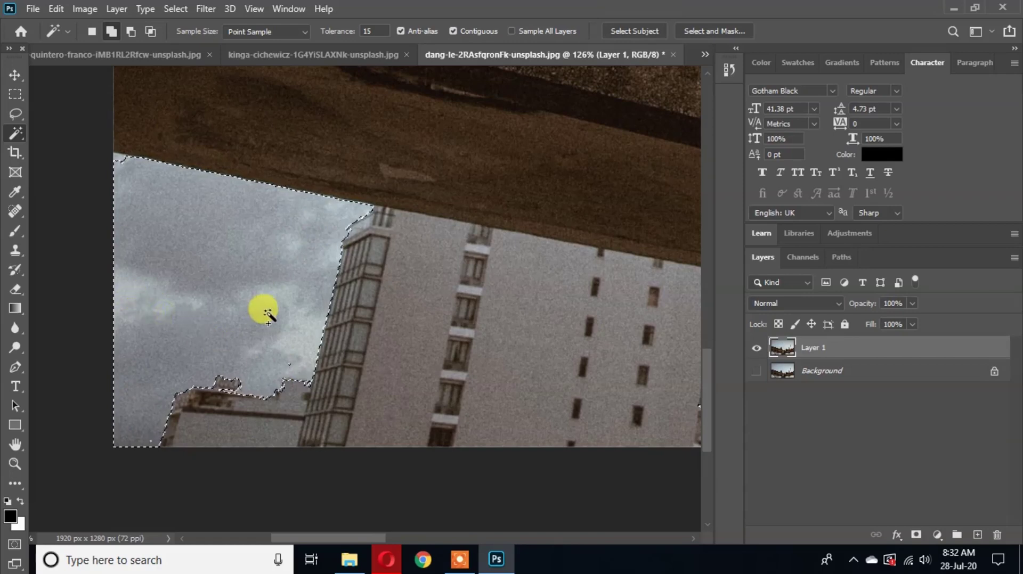
# With a tolerance of 10, refine the sky patch between the building and the pillar, subtracting the balcony strips from the selection
pyautogui.moveTo(266, 340); pyautogui.dragTo(64, 328)
pyautogui.moveTo(493, 372); pyautogui.dragTo(366, 336)
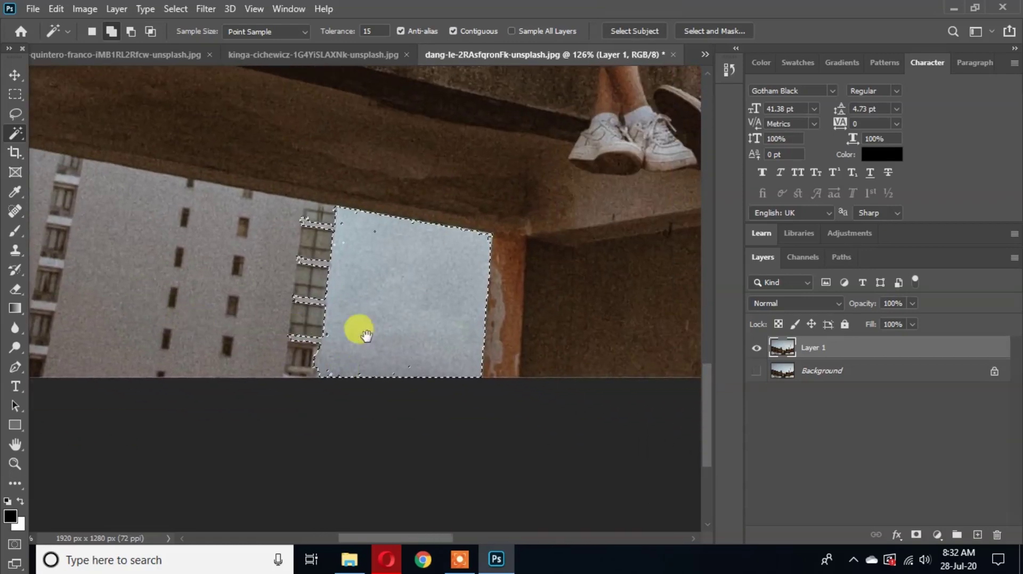
pyautogui.click(131, 31)
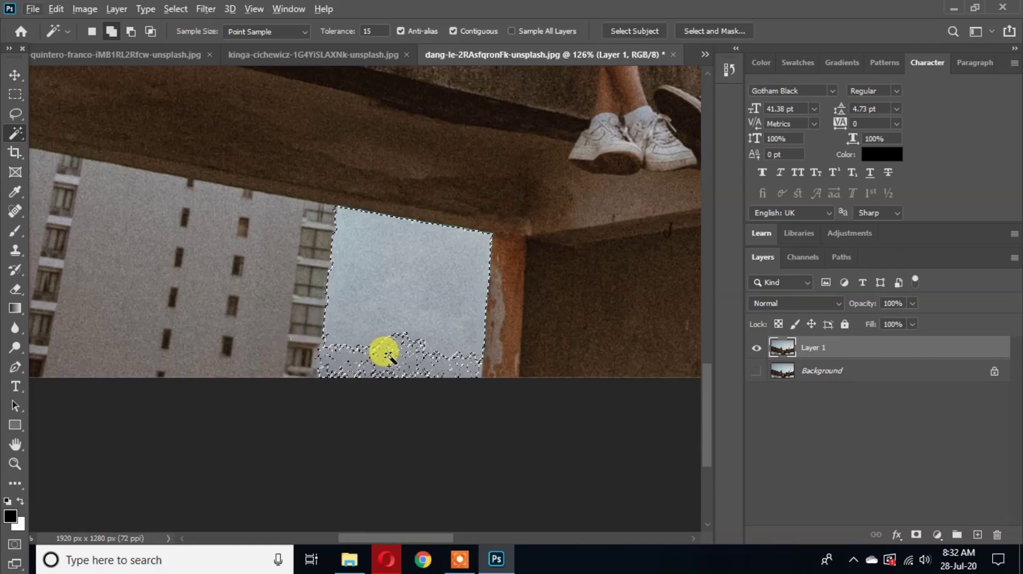
pyautogui.click(359, 363)
pyautogui.scroll(5, 315, 349)
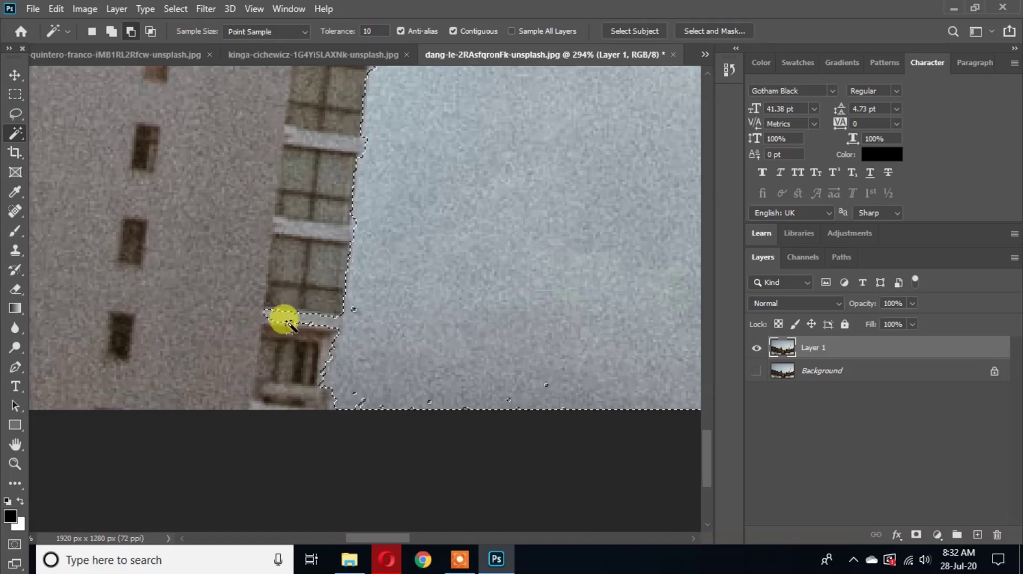
pyautogui.click(266, 318)
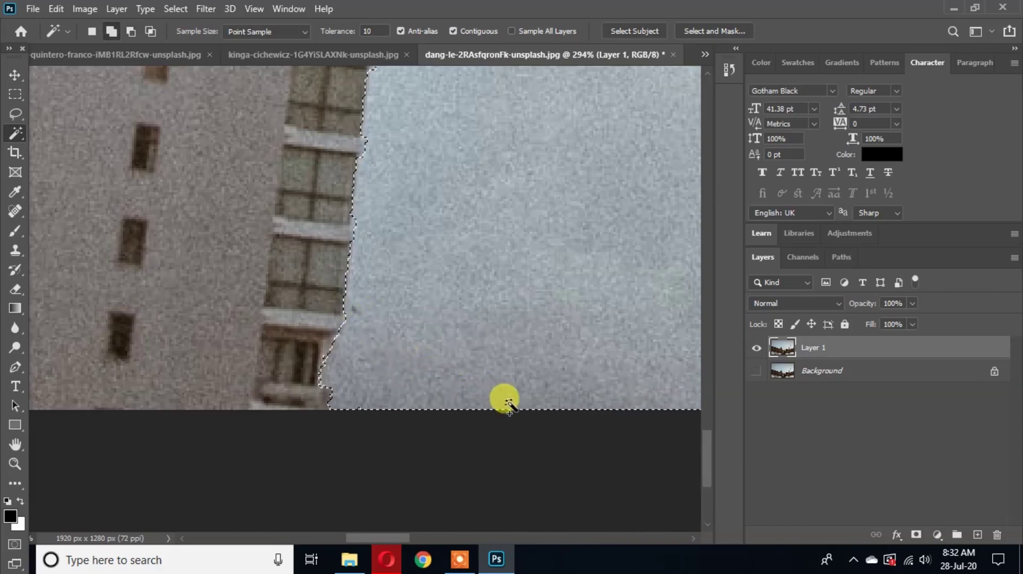
# Add the grey clouds right of the two thin poles beneath the beam to the selection at a tolerance of 10
pyautogui.scroll(-10, 484, 413)
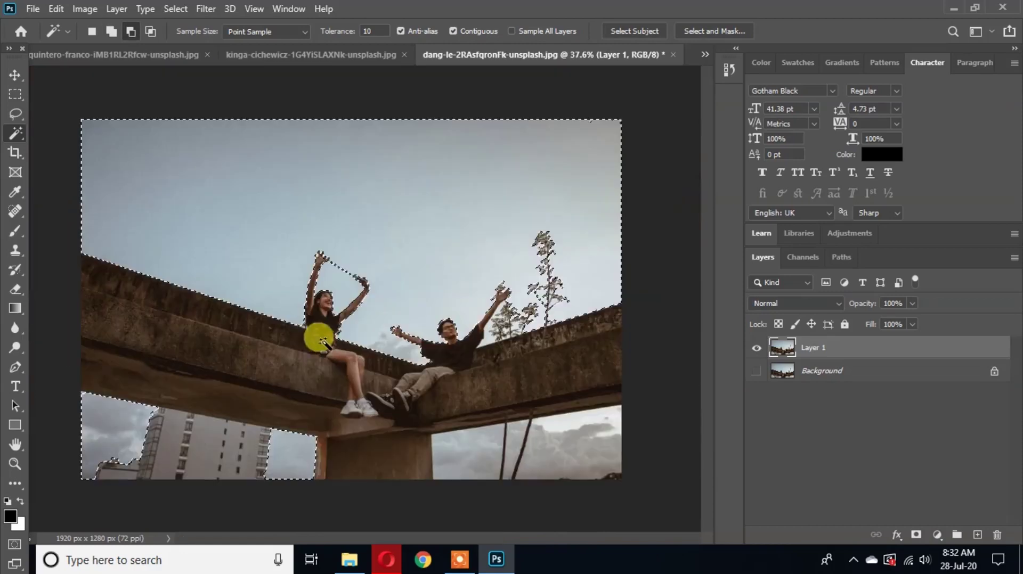
pyautogui.scroll(5, 616, 435)
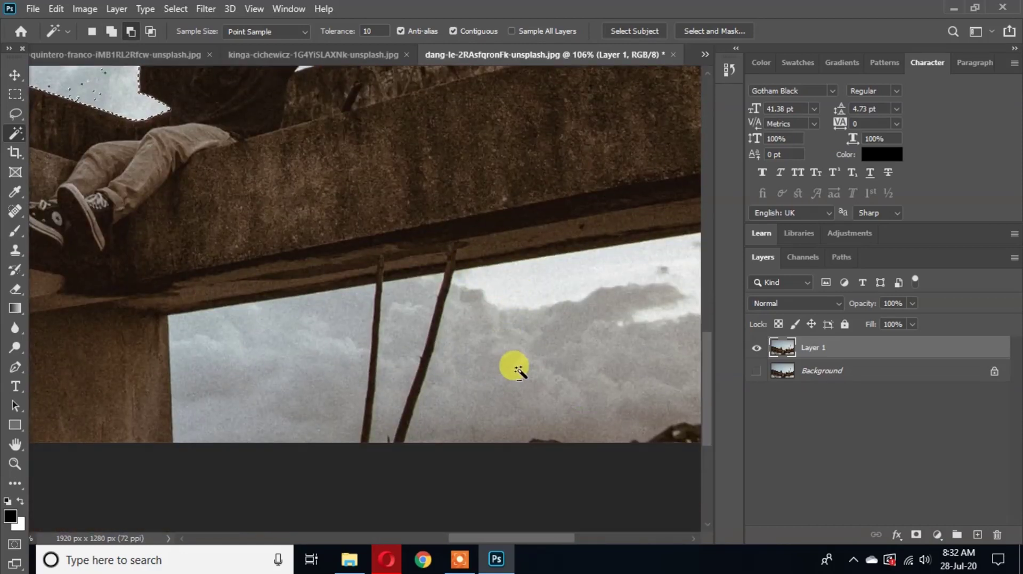
pyautogui.click(534, 343)
pyautogui.click(612, 354)
pyautogui.click(532, 410)
pyautogui.click(466, 361)
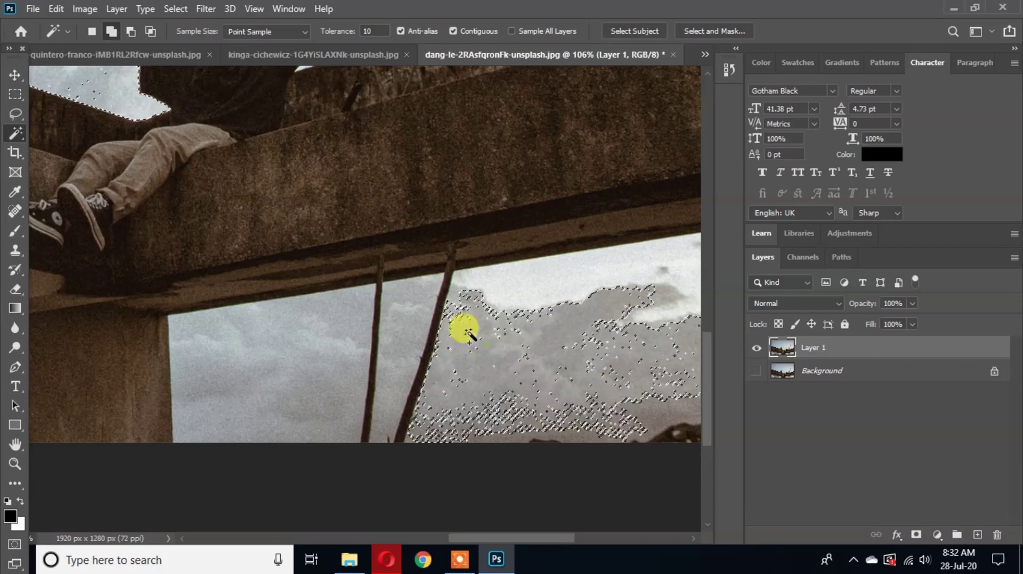
# Set the tolerance to 20 and add the rest of the cloudy sky right of the poles to the selection
pyautogui.doubleClick(367, 31)
pyautogui.write('20')
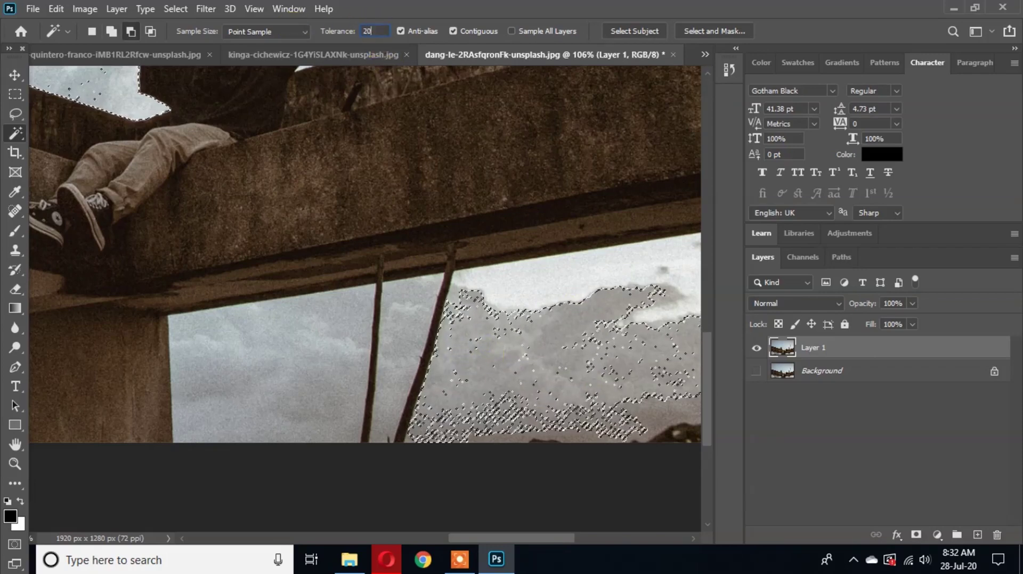
pyautogui.keyDown('shift'); pyautogui.click(575, 342); pyautogui.keyUp('shift')
pyautogui.keyDown('shift'); pyautogui.click(525, 297); pyautogui.keyUp('shift')
pyautogui.click(531, 323)
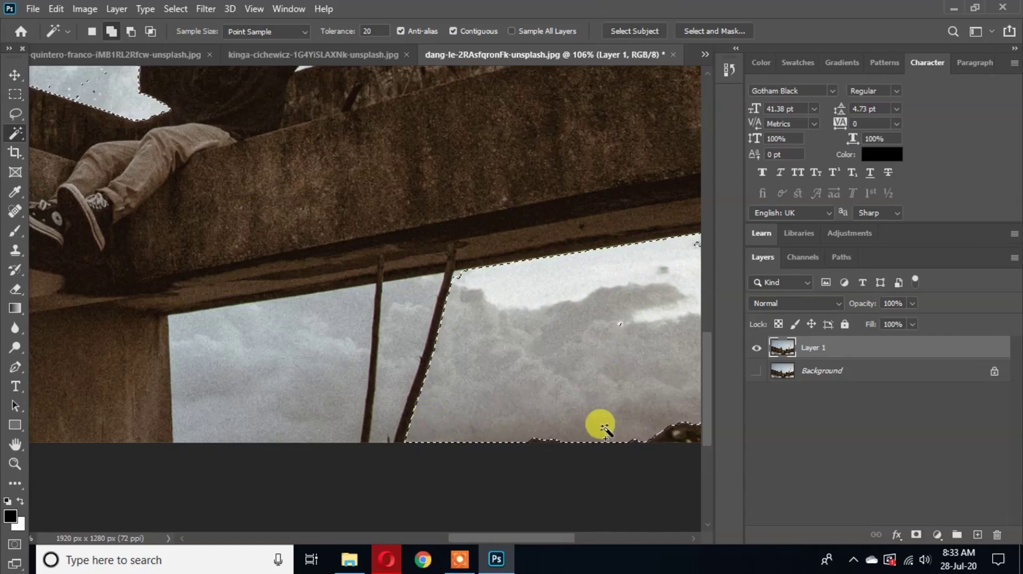
# Clean up the stray specks within the selected clouds and at the corner where the right pole meets the beam
pyautogui.moveTo(618, 333); pyautogui.dragTo(437, 349)
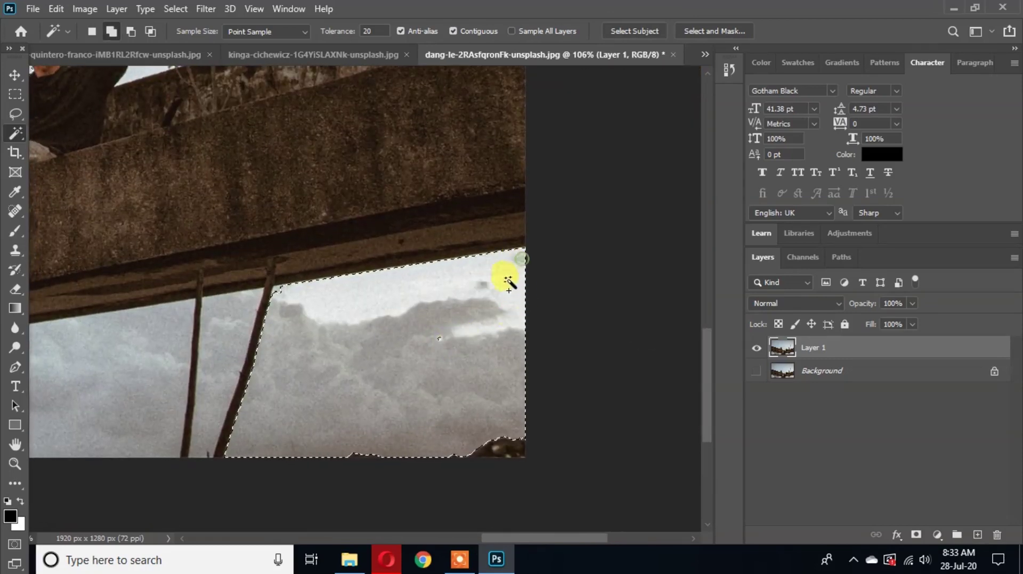
pyautogui.keyDown('alt'); pyautogui.click(438, 339); pyautogui.keyUp('alt')
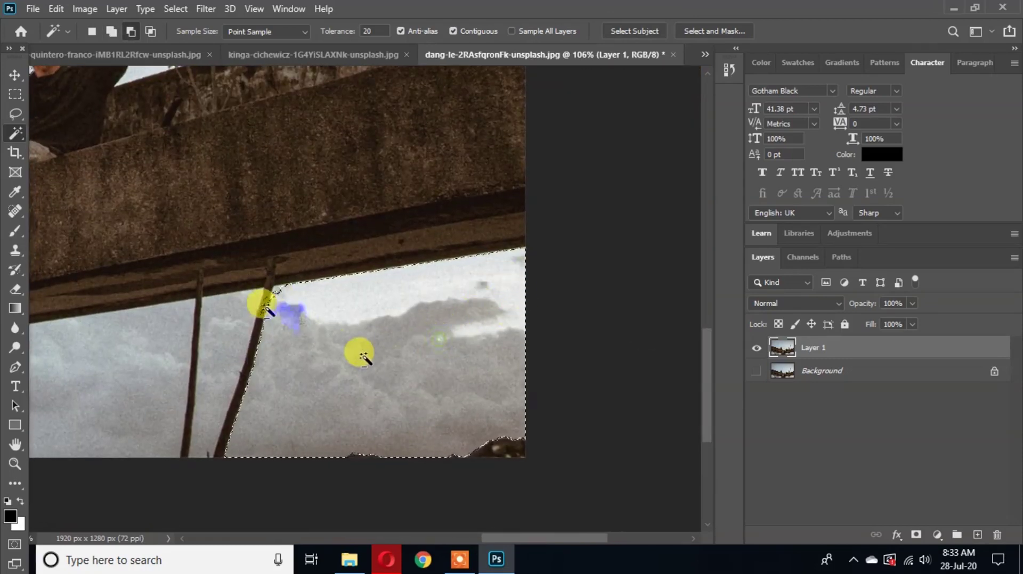
pyautogui.scroll(5, 260, 297)
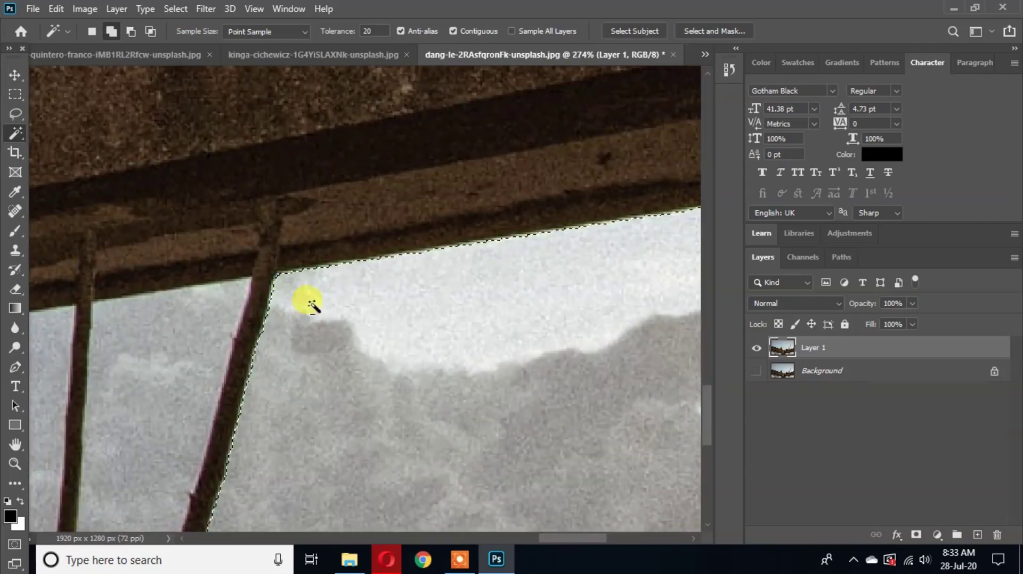
pyautogui.scroll(-3, 456, 303)
pyautogui.scroll(-4, 469, 368)
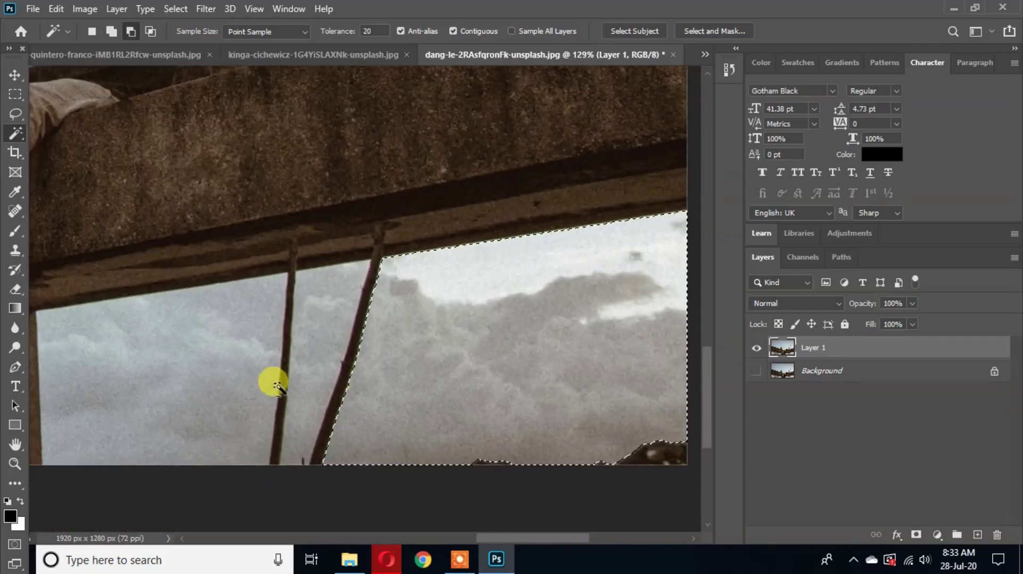
# Add the narrow strip of sky between the two thin poles to the selection
pyautogui.scroll(2, 266, 357)
pyautogui.keyDown('shift'); pyautogui.click(360, 272); pyautogui.keyUp('shift')
pyautogui.click(343, 333)
pyautogui.click(343, 271)
pyautogui.click(369, 243)
pyautogui.click(314, 482)
pyautogui.click(308, 508)
# Add the cloudy sky between the concrete pillar and the left pole to the selection
pyautogui.moveTo(360, 402); pyautogui.dragTo(537, 297)
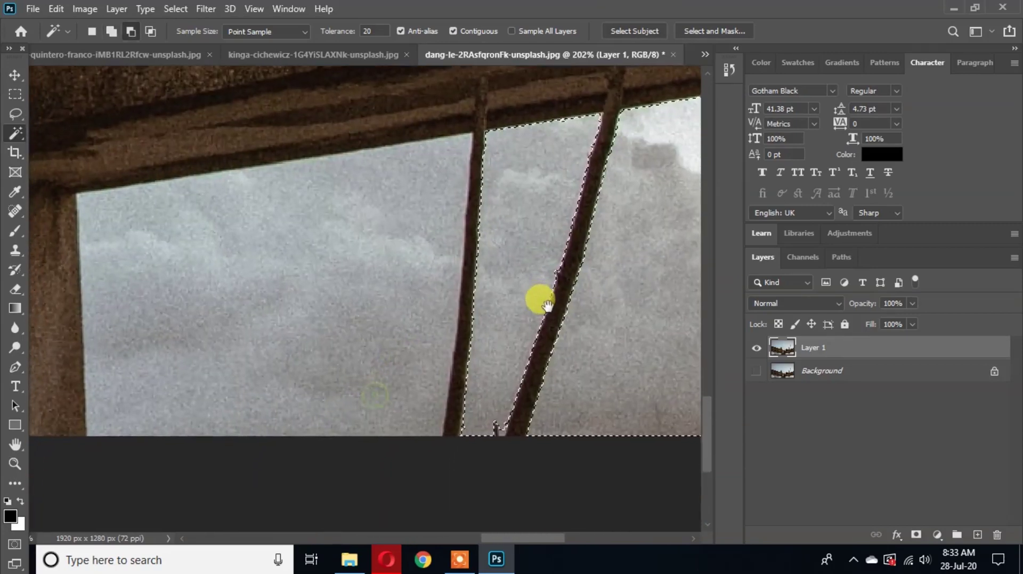
pyautogui.click(306, 240)
pyautogui.click(260, 261)
pyautogui.click(398, 222)
pyautogui.click(388, 188)
pyautogui.click(326, 203)
pyautogui.click(367, 232)
pyautogui.click(372, 378)
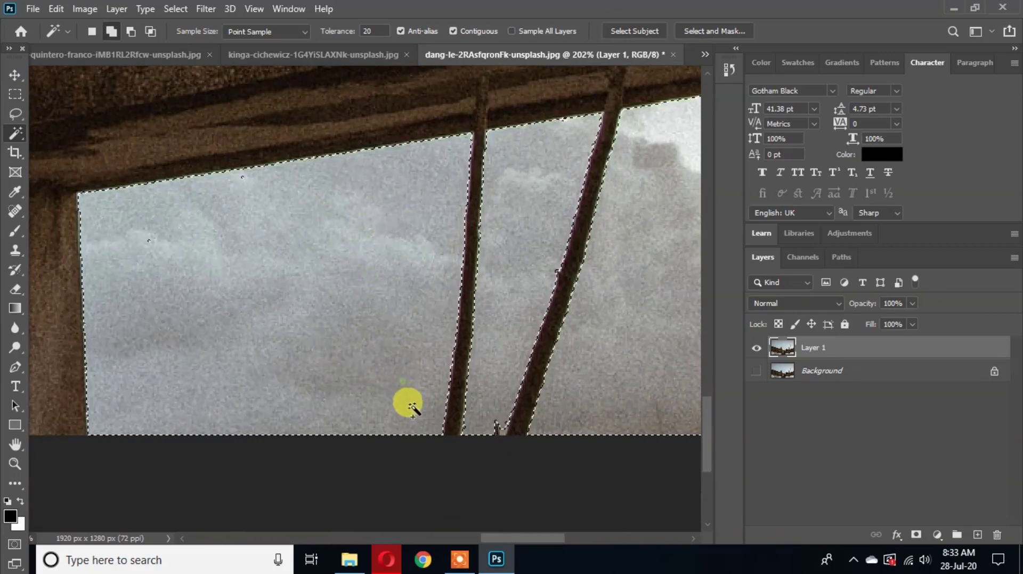
pyautogui.scroll(-5, 367, 358)
pyautogui.scroll(3, 400, 352)
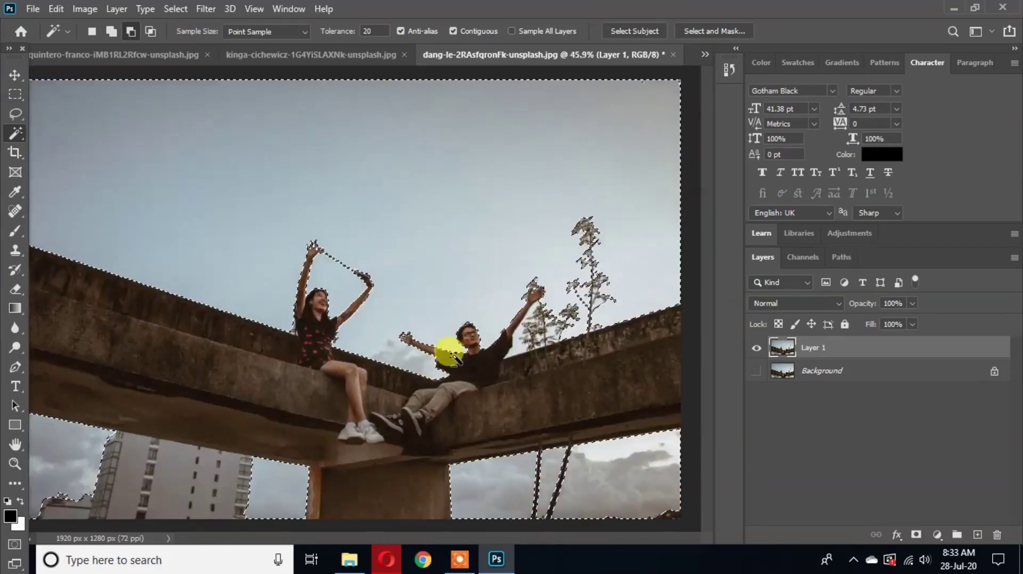
# Add the sky between the man's raised arm and the plants, and the stray cloud specks beside his other arm, to the selection
pyautogui.scroll(2, 107, 283)
pyautogui.scroll(-3, 133, 278)
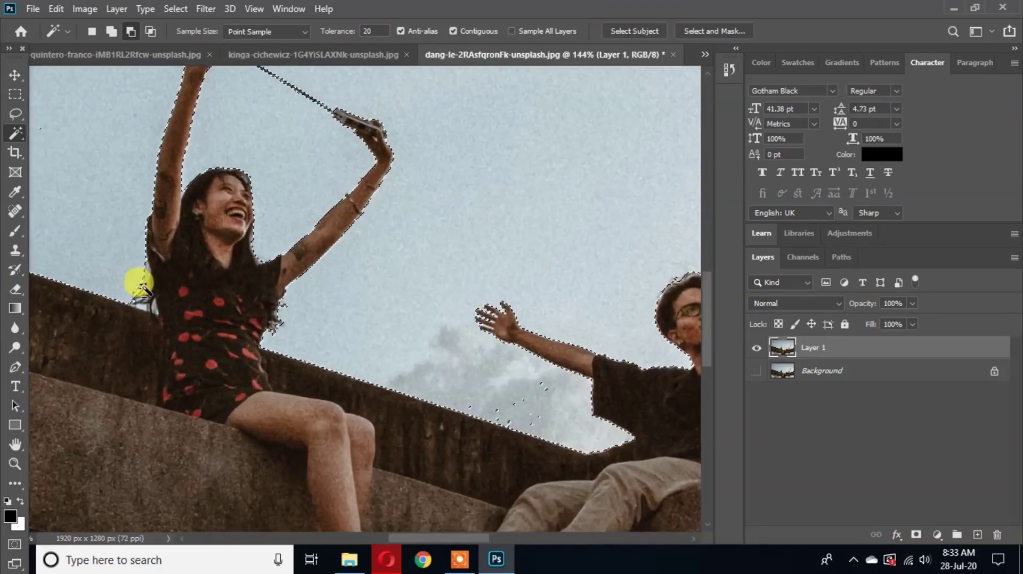
pyautogui.scroll(4, 514, 300)
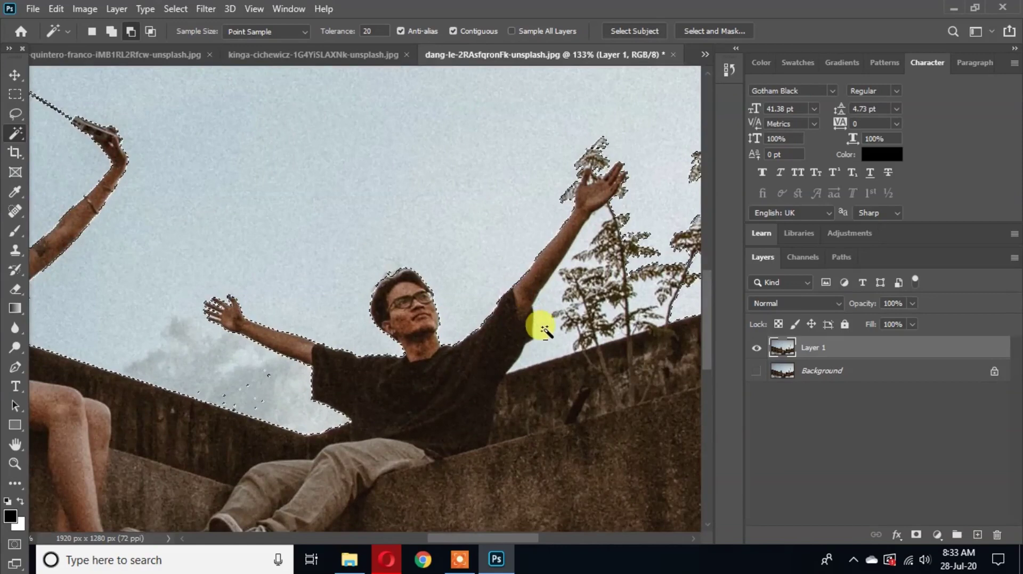
pyautogui.click(269, 396)
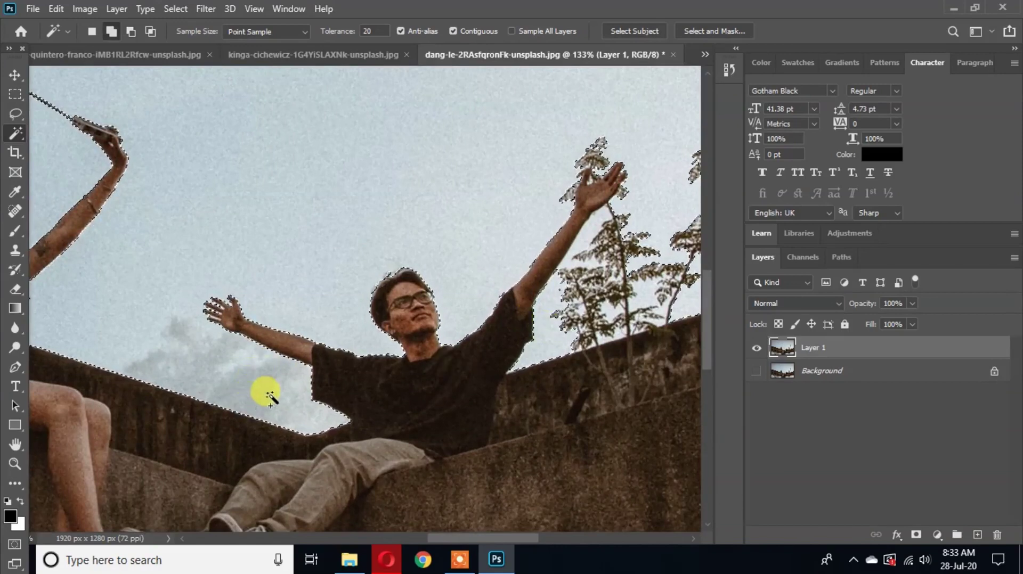
# Add the remaining sky gaps among the plants' stems and branches above the beam to the selection
pyautogui.hscroll(5, 477, 384)
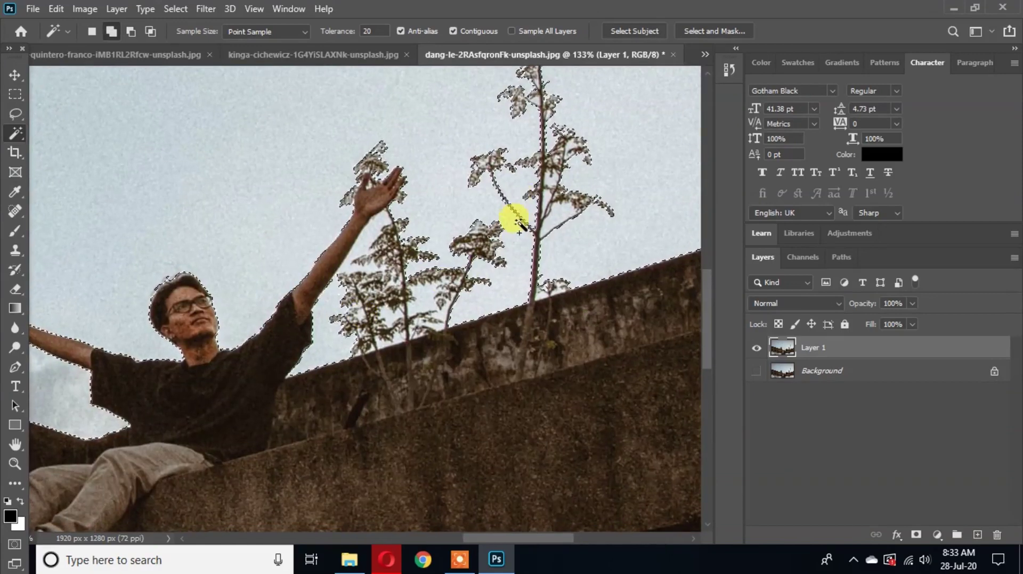
pyautogui.moveTo(555, 260); pyautogui.dragTo(447, 313)
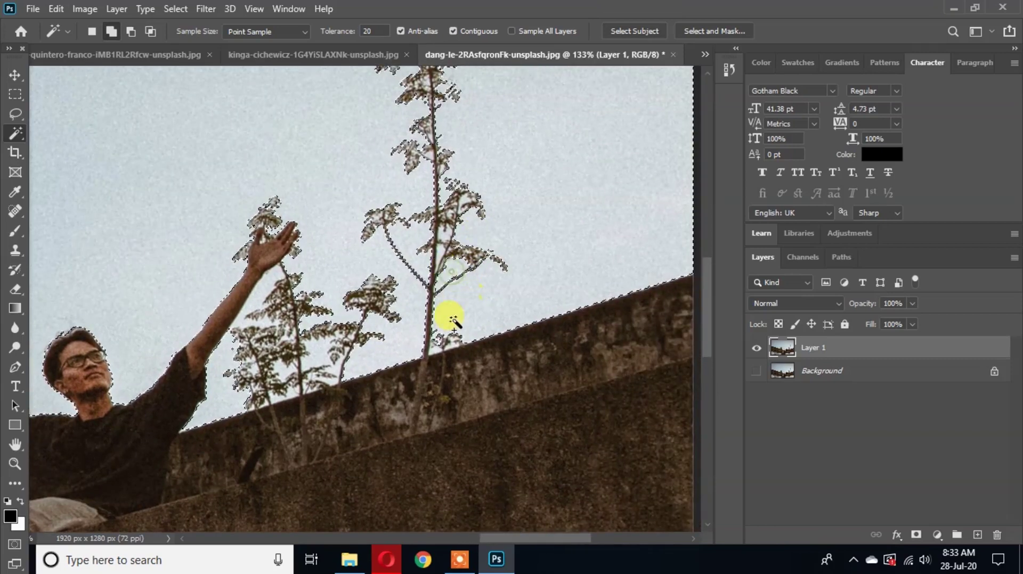
pyautogui.scroll(5, 319, 385)
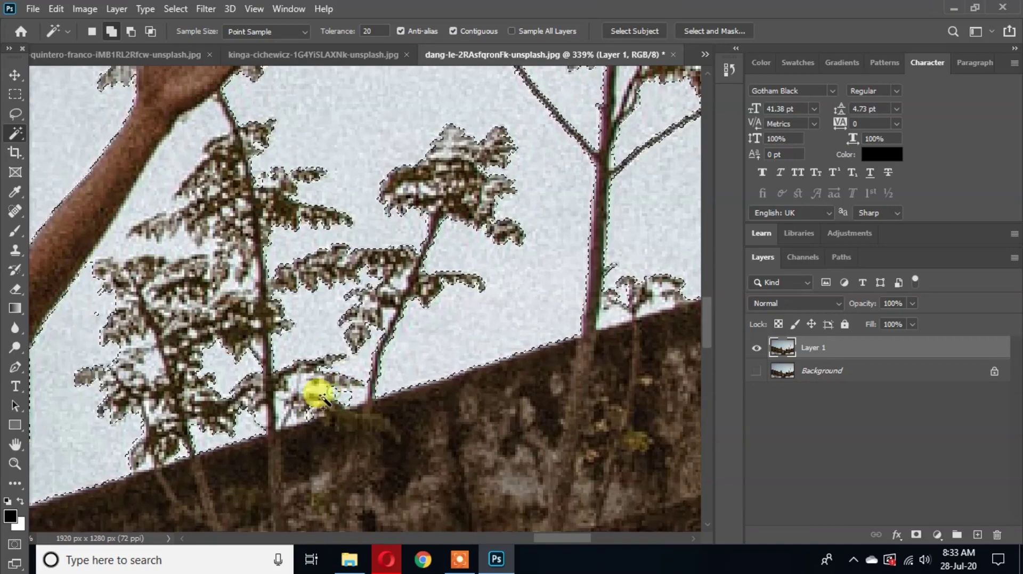
pyautogui.moveTo(466, 291); pyautogui.dragTo(494, 326)
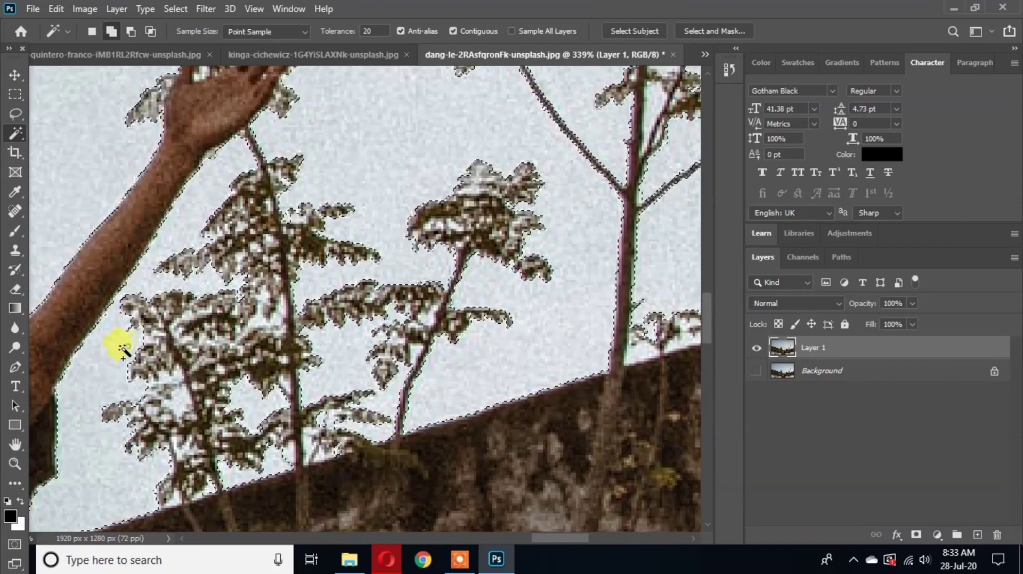
# Examine the selection edges around the man's raised hand, the tall plant and both people, ending on the whole image
pyautogui.moveTo(306, 186); pyautogui.dragTo(311, 361)
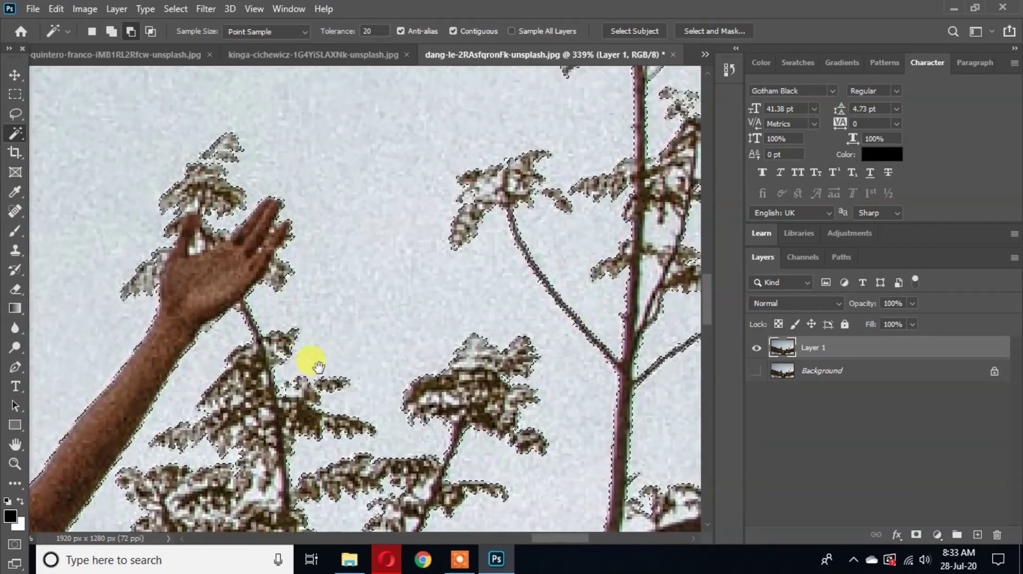
pyautogui.moveTo(363, 290); pyautogui.dragTo(222, 393)
pyautogui.moveTo(358, 315); pyautogui.dragTo(187, 439)
pyautogui.moveTo(339, 255); pyautogui.dragTo(329, 395)
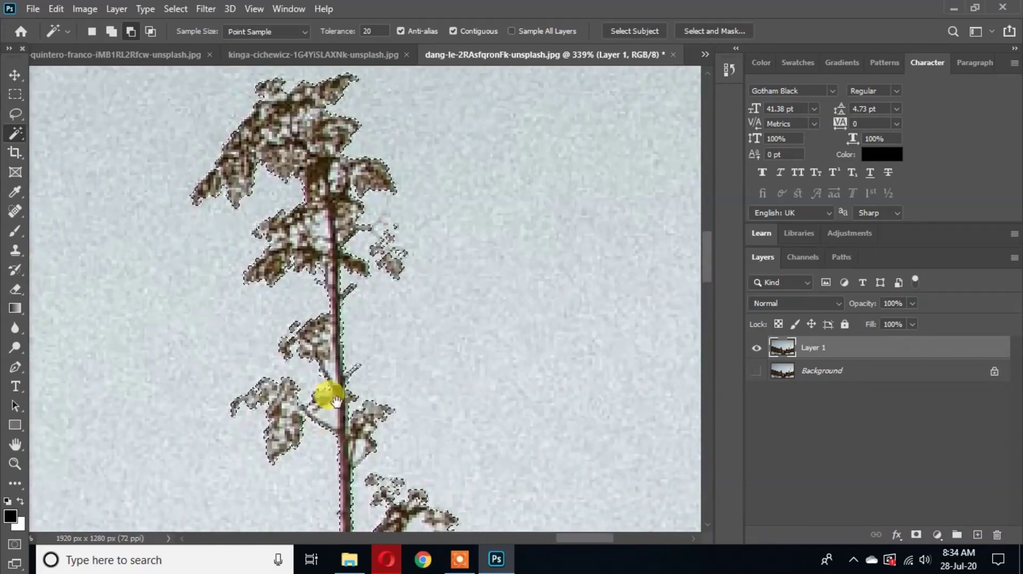
pyautogui.scroll(-2, 372, 266)
pyautogui.scroll(-4, 371, 266)
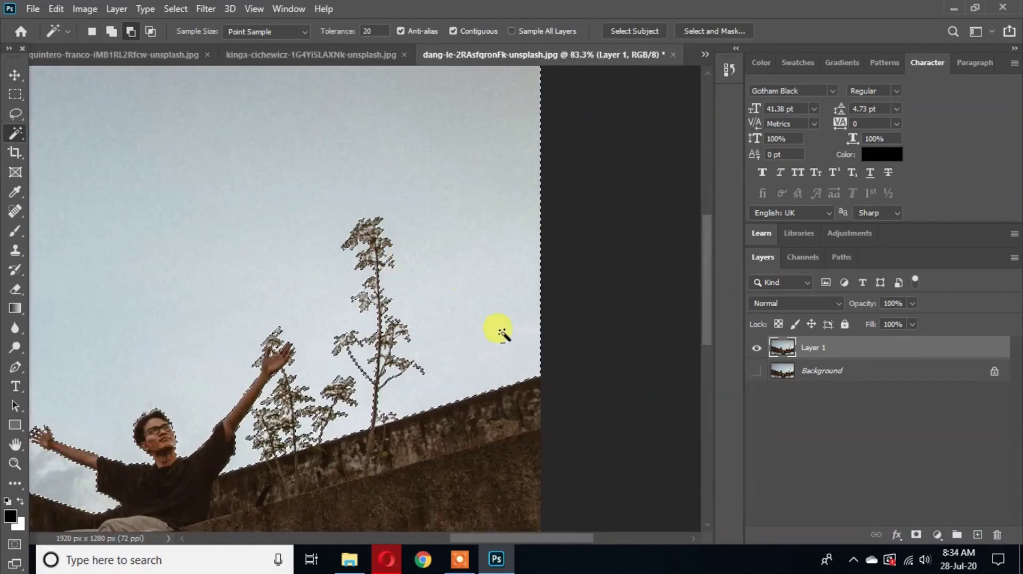
pyautogui.moveTo(306, 354); pyautogui.dragTo(367, 339)
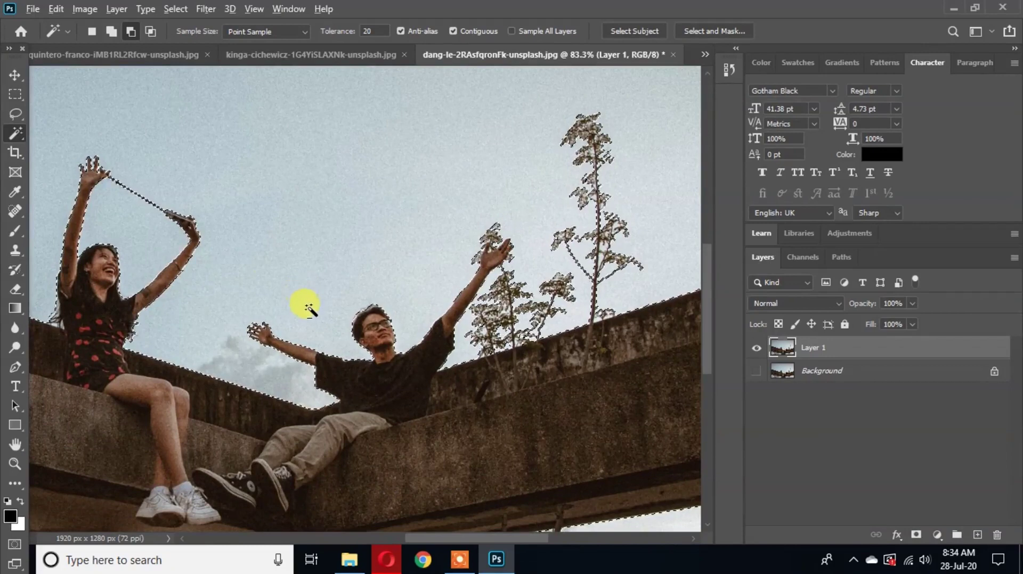
pyautogui.moveTo(290, 318); pyautogui.dragTo(513, 302)
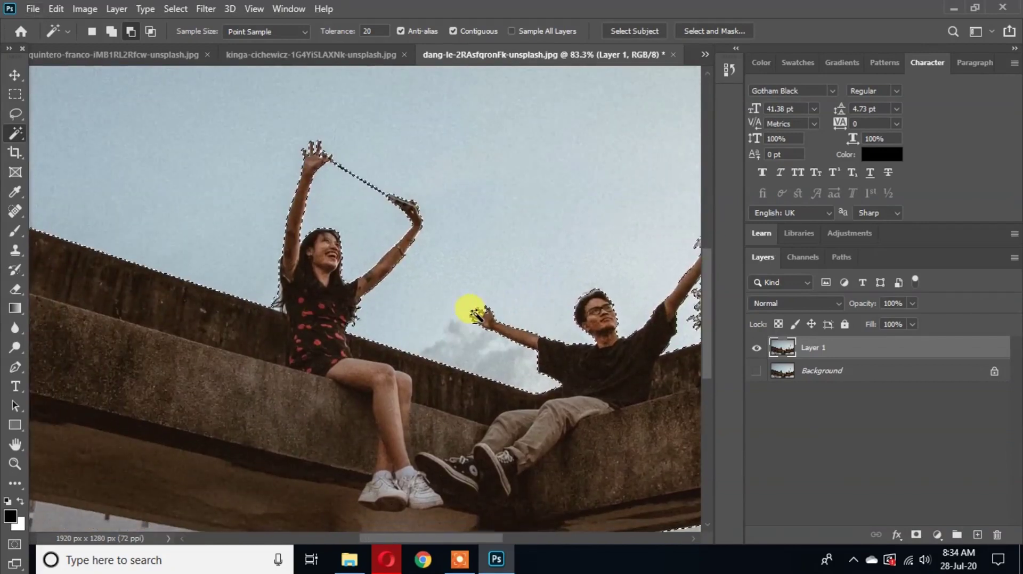
pyautogui.scroll(-4, 476, 315)
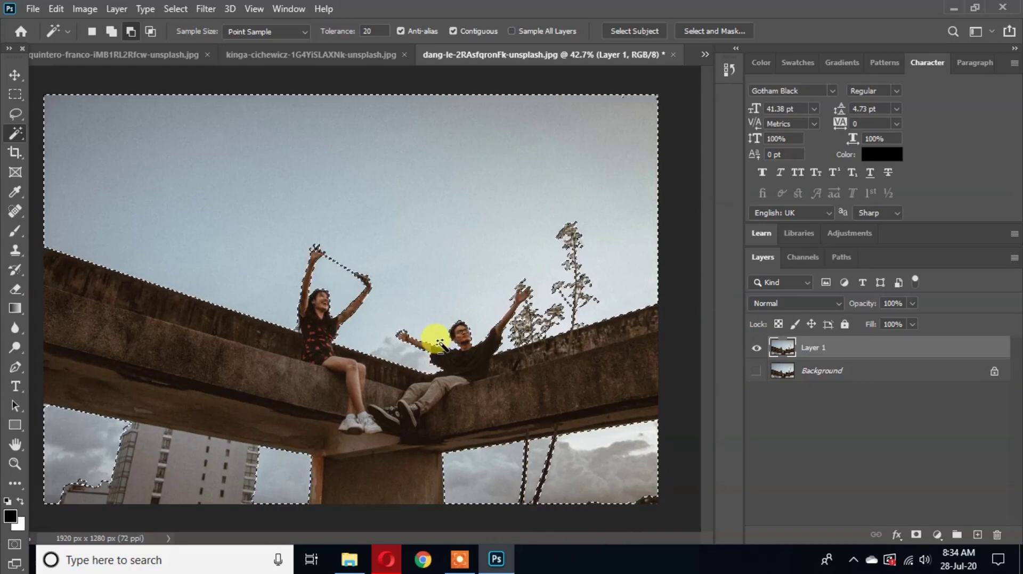
# Feather the sky selection with a radius of 0.4 pixels
pyautogui.rightClick(348, 391)
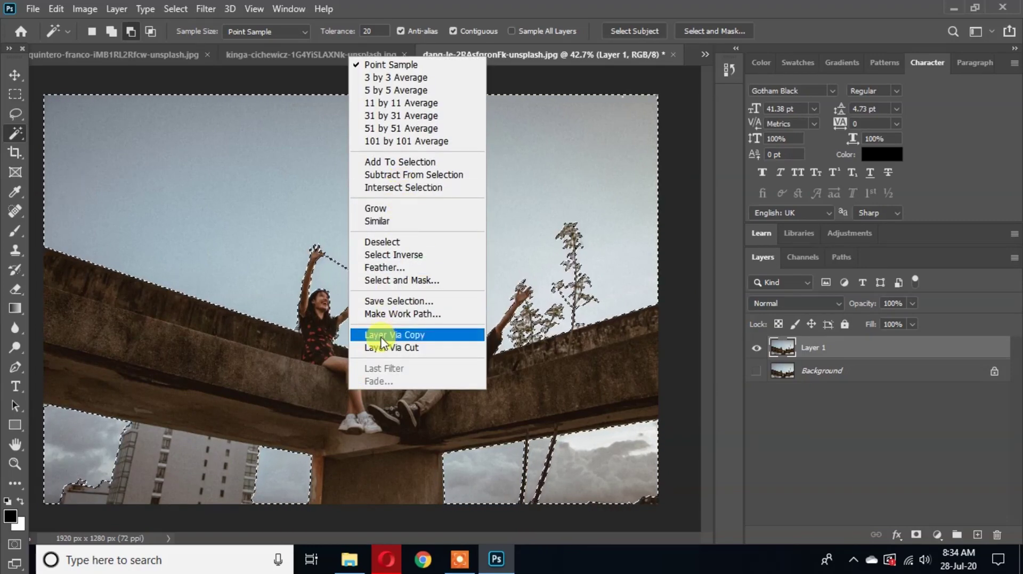
pyautogui.click(343, 380)
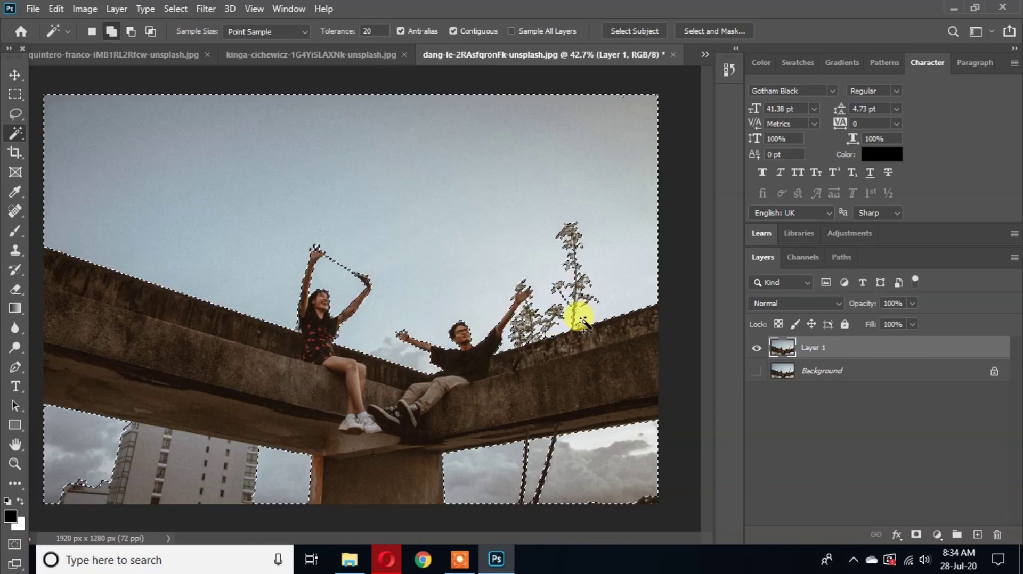
pyautogui.hotkey('shift', 'F6')
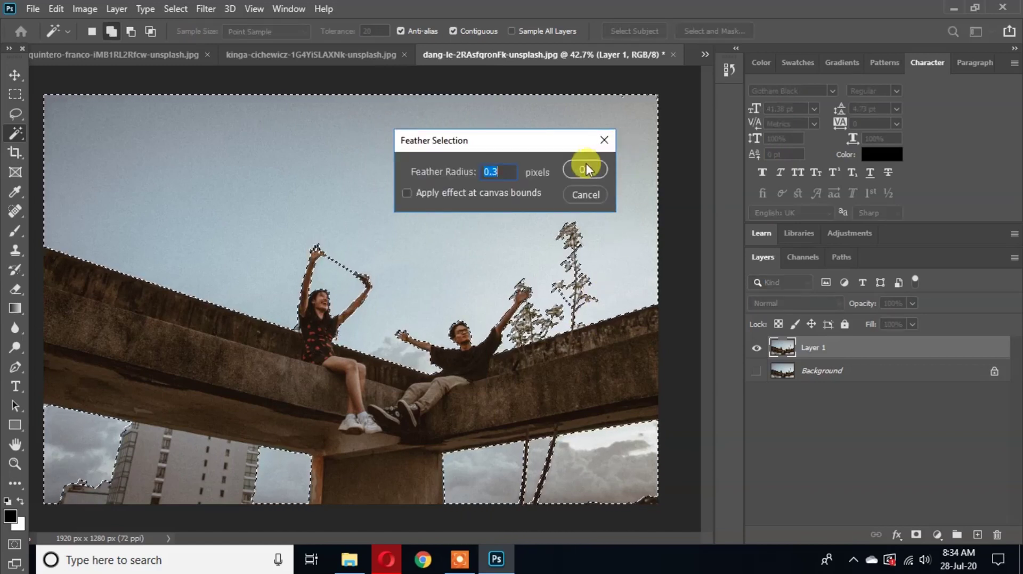
pyautogui.click(504, 172)
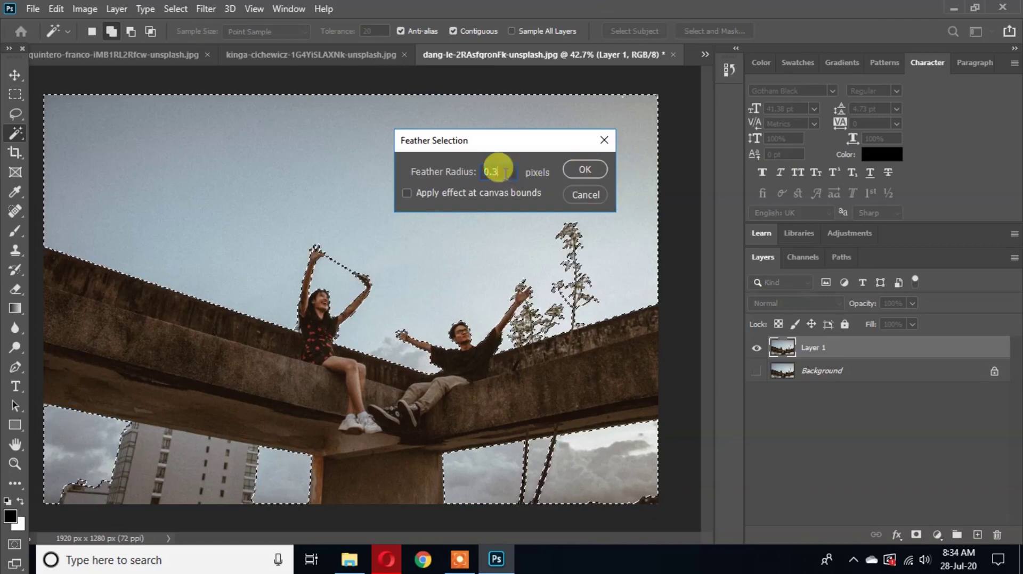
pyautogui.press('BackSpace')
pyautogui.write('4')
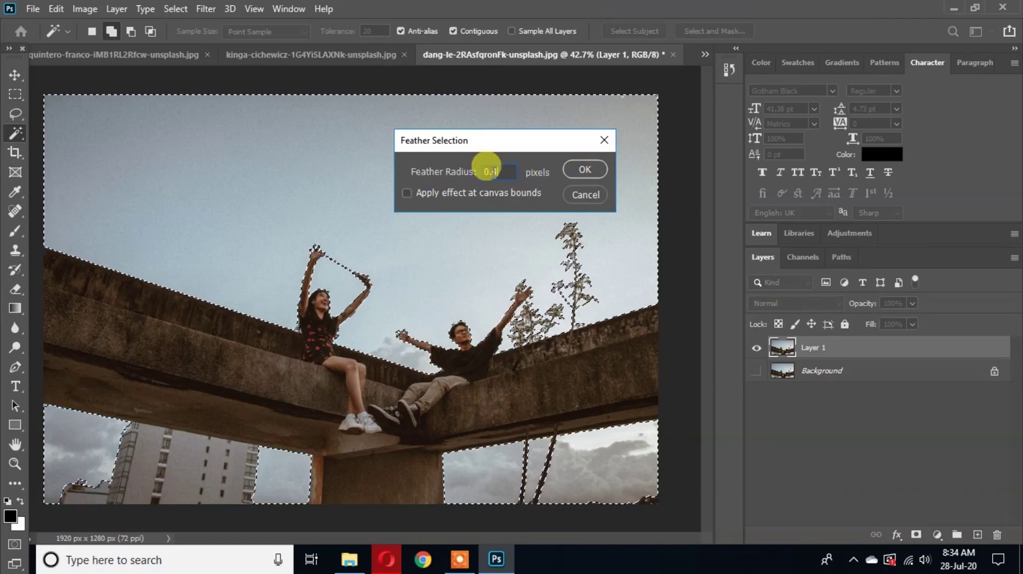
pyautogui.click(577, 170)
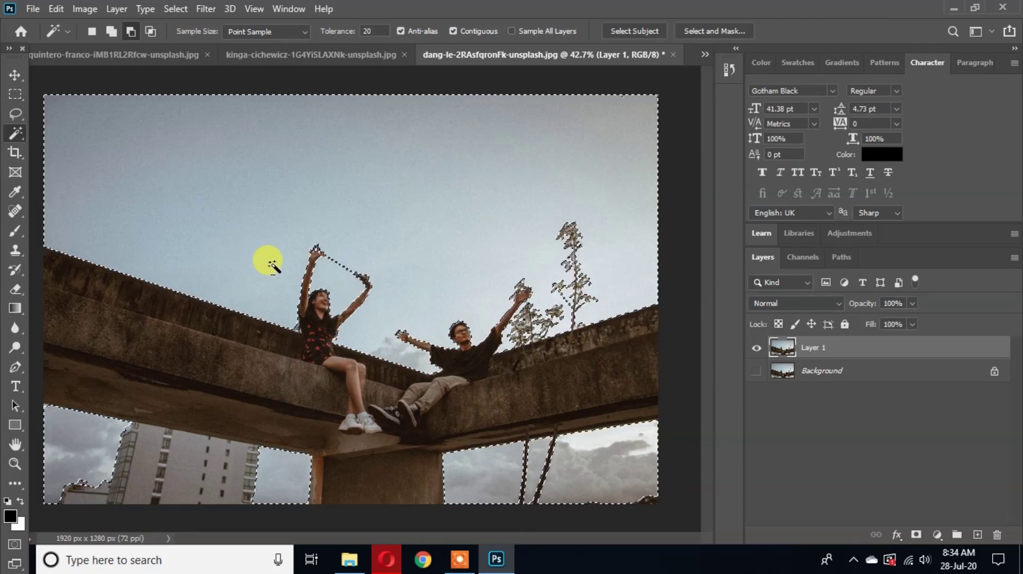
# Try copying the selected sky to a new layer, view it with Layer 1 hidden, and undo back to the active selection
pyautogui.hotkey('ctrl', 'j')
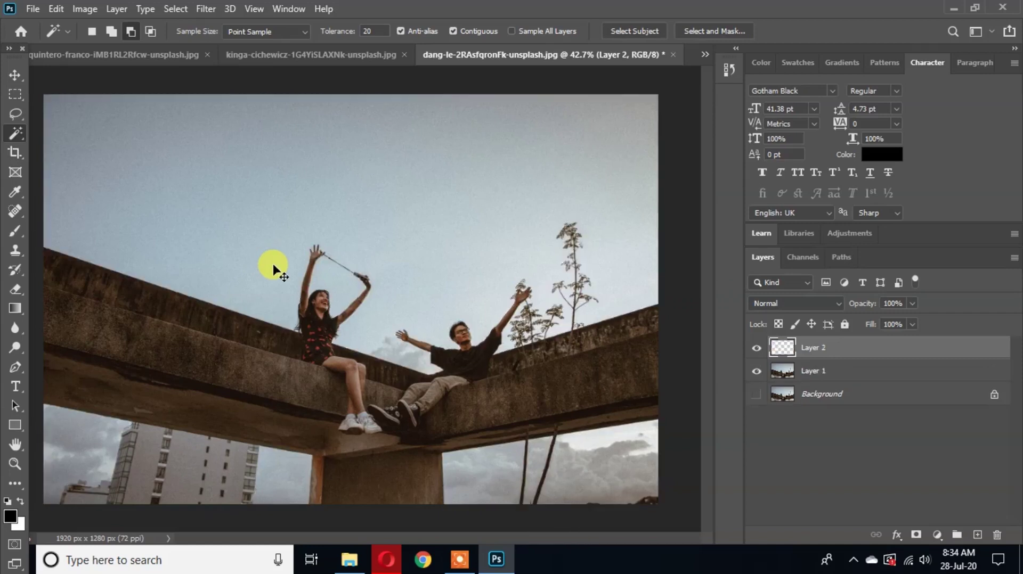
pyautogui.click(755, 371)
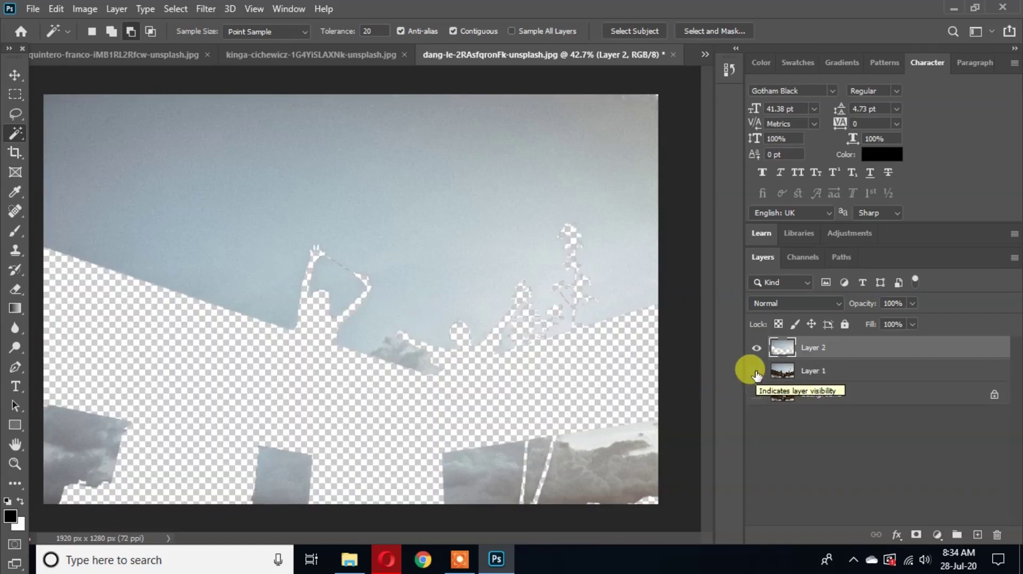
pyautogui.click(756, 371)
pyautogui.click(756, 348)
pyautogui.click(822, 373)
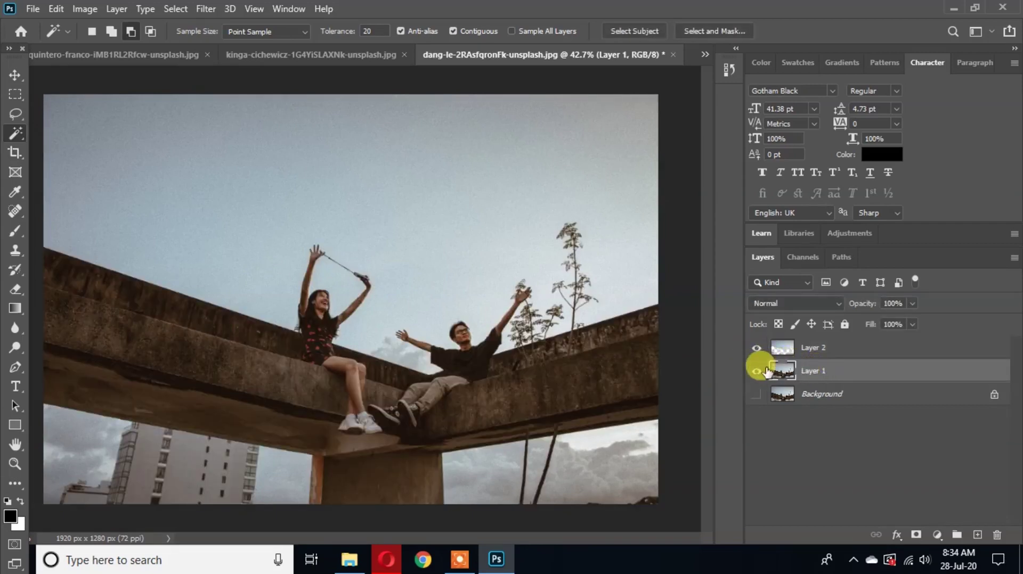
pyautogui.click(754, 374)
pyautogui.click(753, 373)
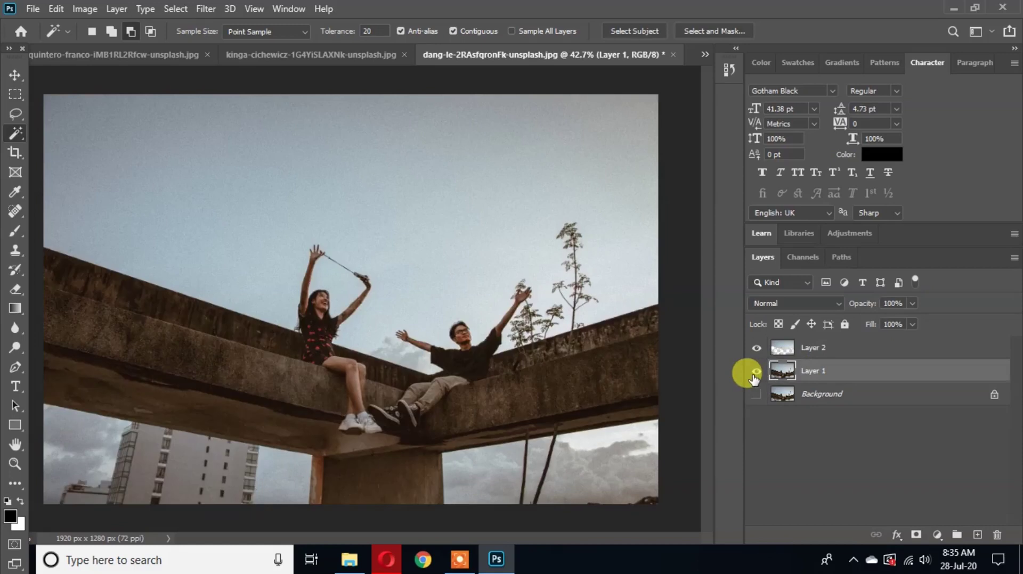
pyautogui.hotkey('ctrl', 'shift', 'e')
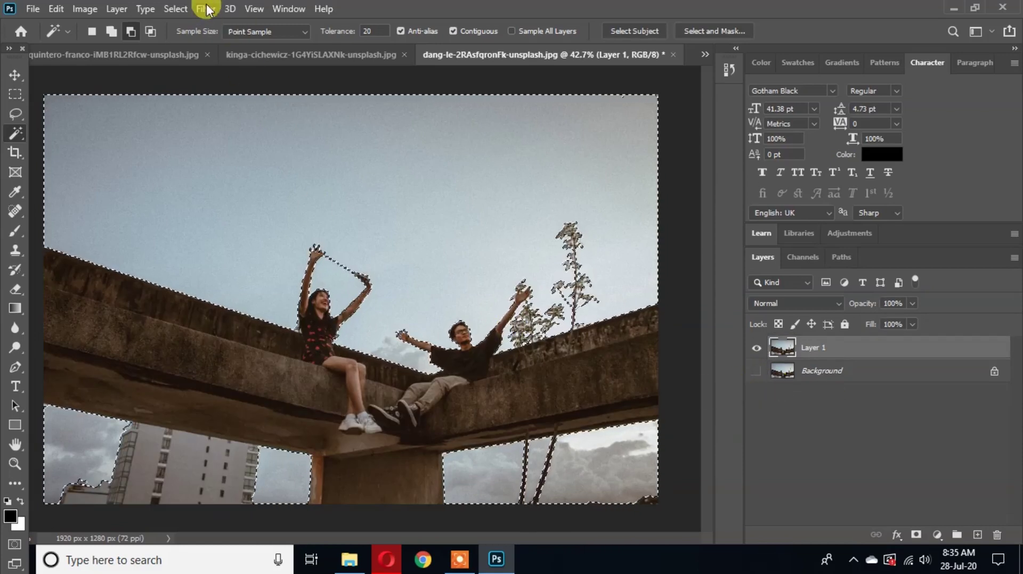
# Invert the selection, copy the people, beam and building to a new layer, and hide Layer 1
pyautogui.click(182, 10)
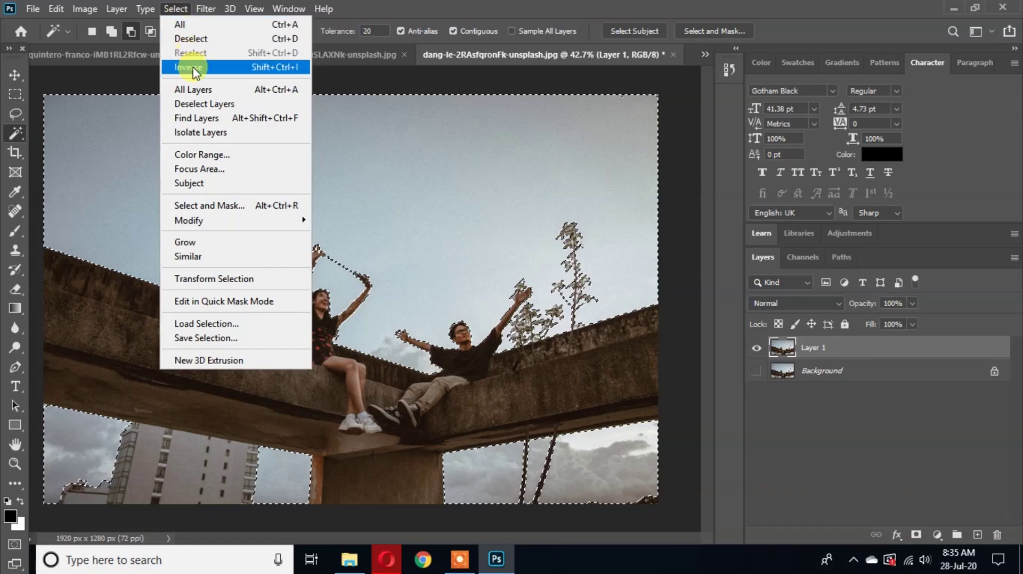
pyautogui.click(285, 75)
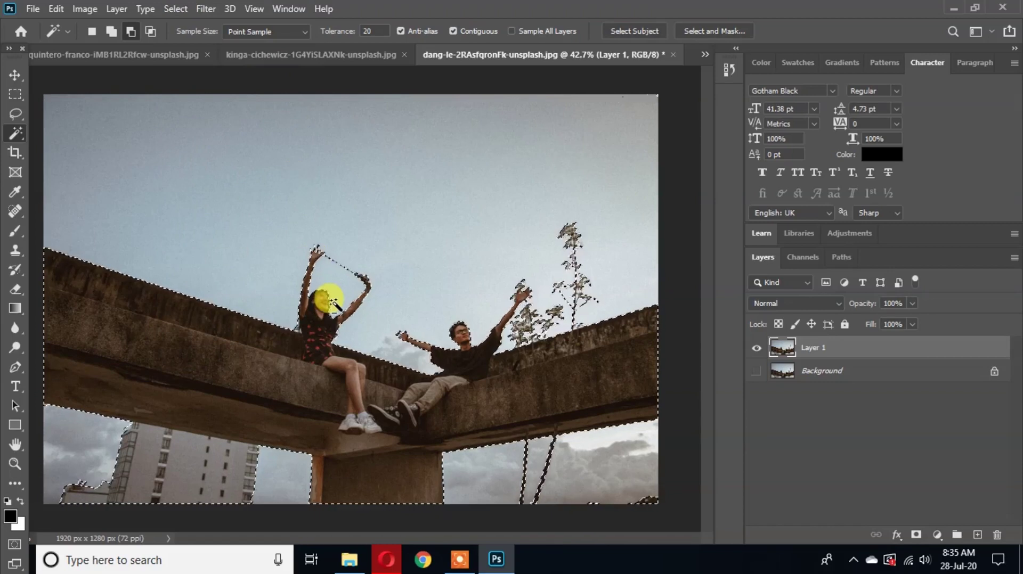
pyautogui.hotkey('ctrl', 'j')
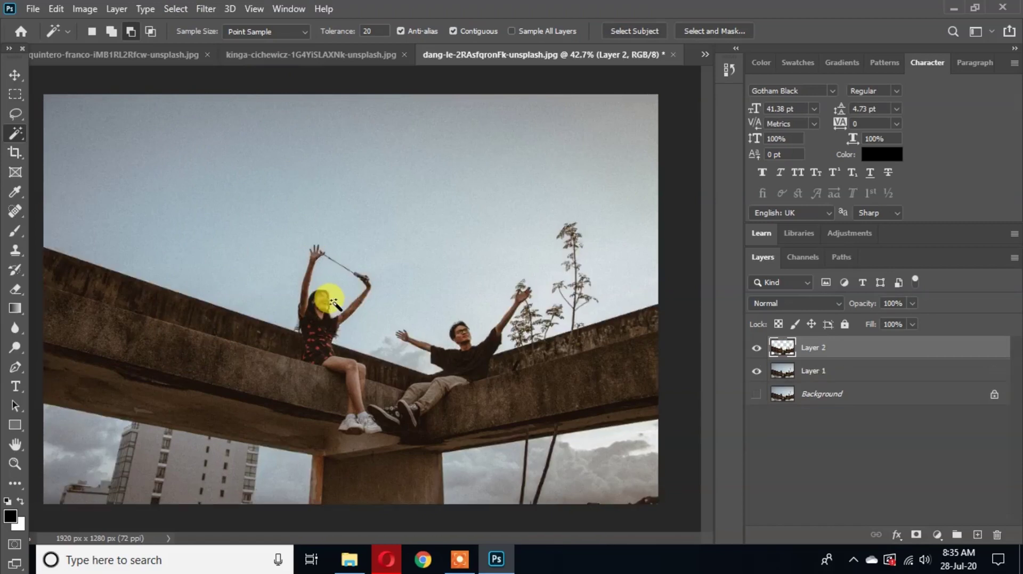
pyautogui.click(757, 372)
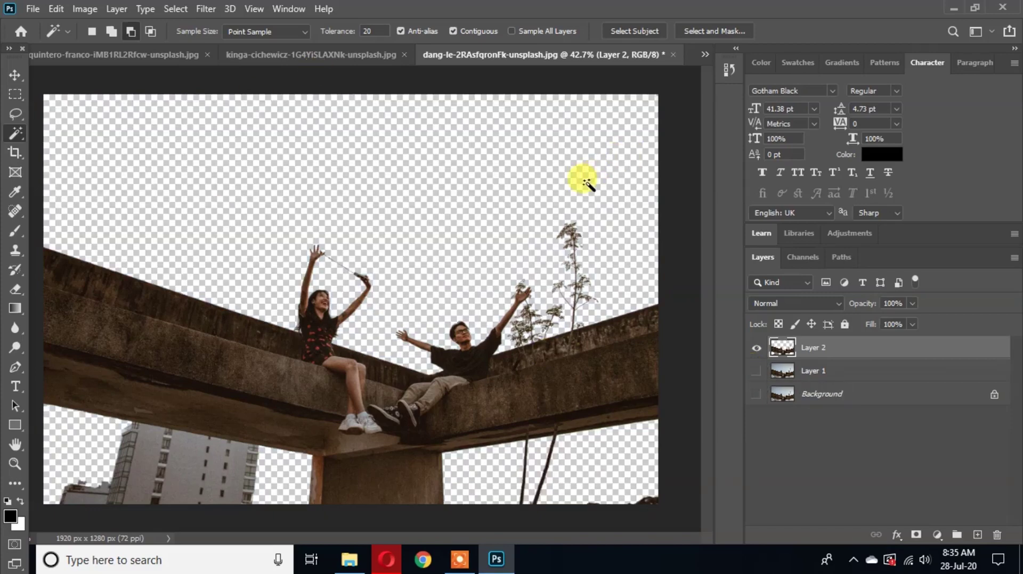
# Place StockSnapw_JX9WXDBI9O.jpg from File Explorer's Downloads folder "free stocksnap.inc" into the Photoshop document, filling the canvas, and commit it
pyautogui.click(954, 9)
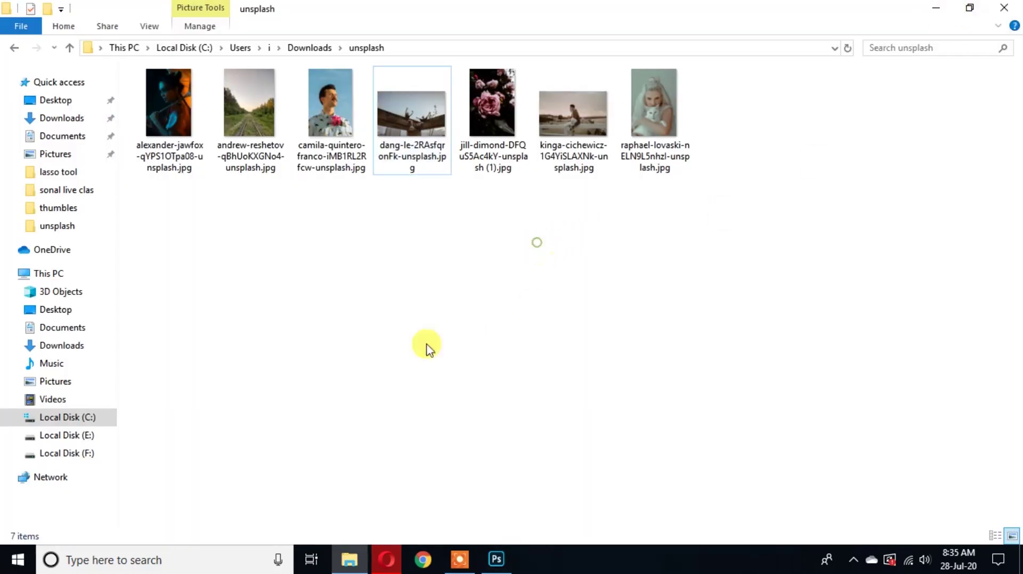
pyautogui.click(14, 48)
pyautogui.click(167, 110)
pyautogui.doubleClick(167, 111)
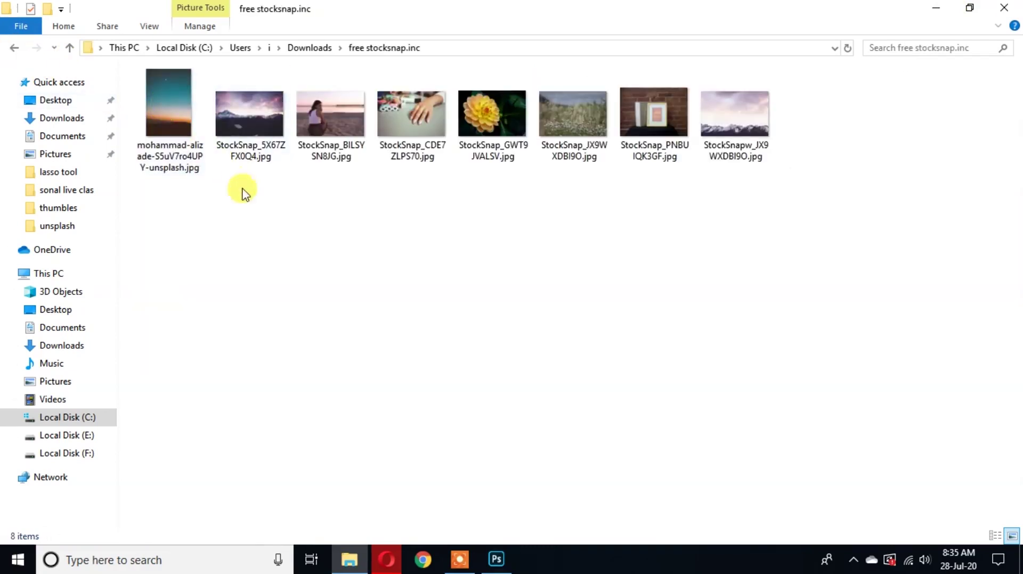
pyautogui.moveTo(766, 134); pyautogui.dragTo(457, 247)
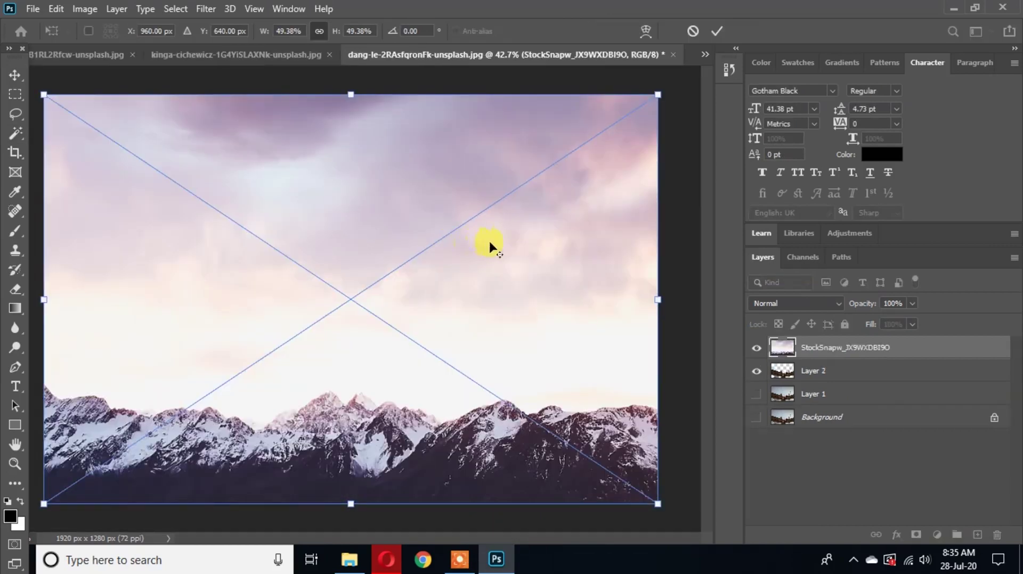
pyautogui.press('Return')
pyautogui.press('w')
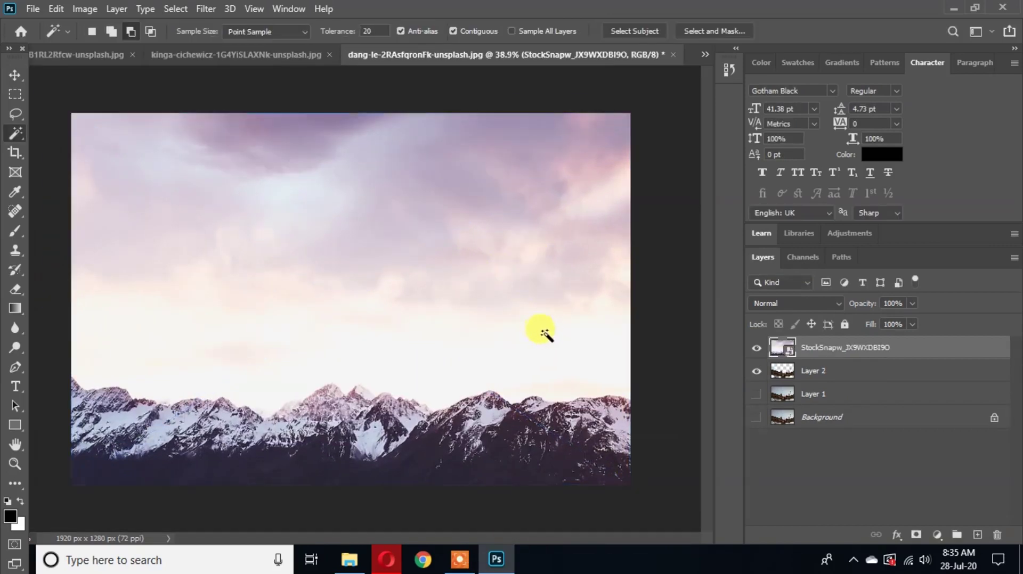
# Move the placed mountain sky layer beneath Layer 2 and check the cutout edges around the man and the plants
pyautogui.moveTo(824, 358); pyautogui.dragTo(817, 393)
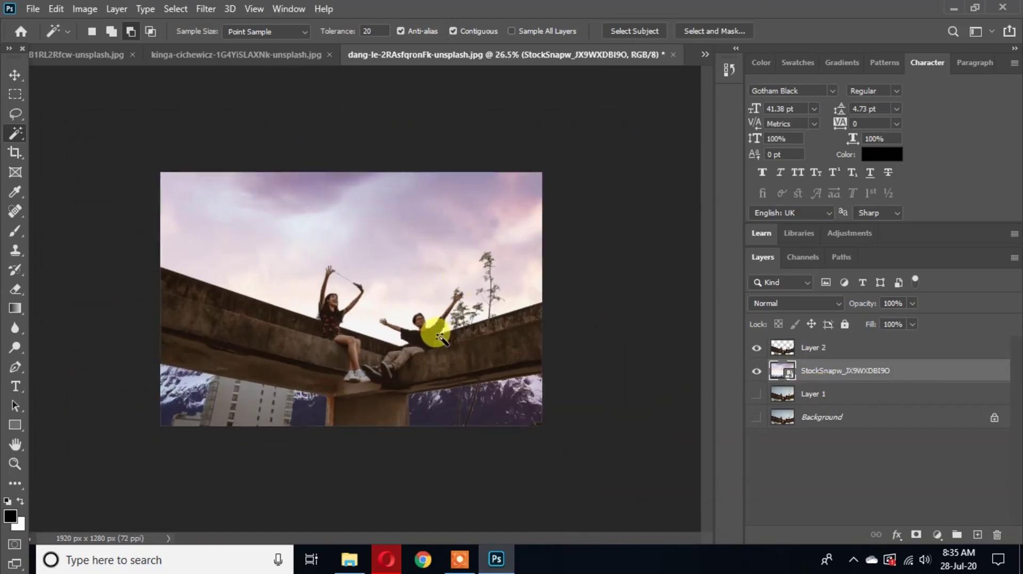
pyautogui.scroll(5, 619, 274)
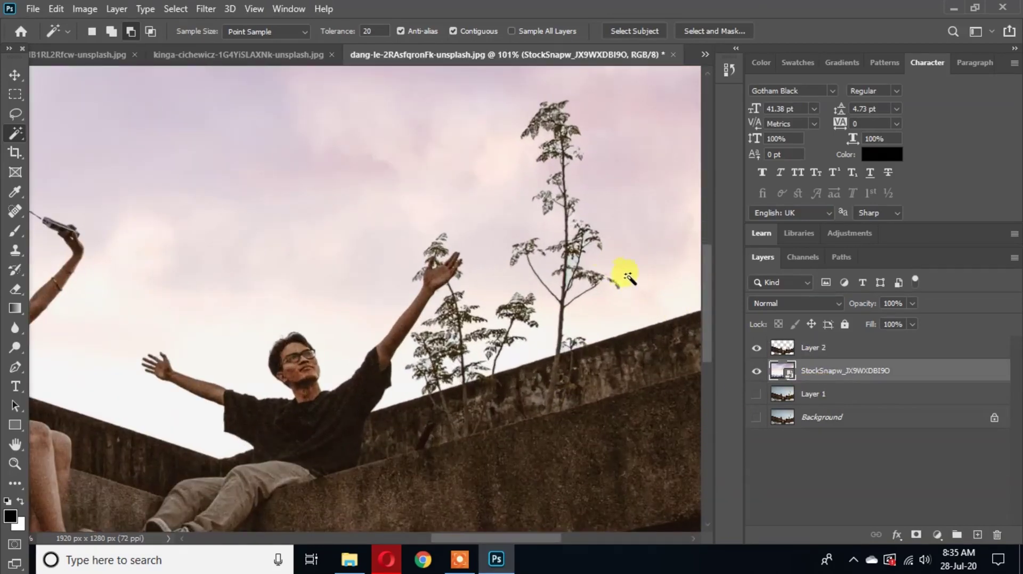
pyautogui.scroll(-1, 592, 292)
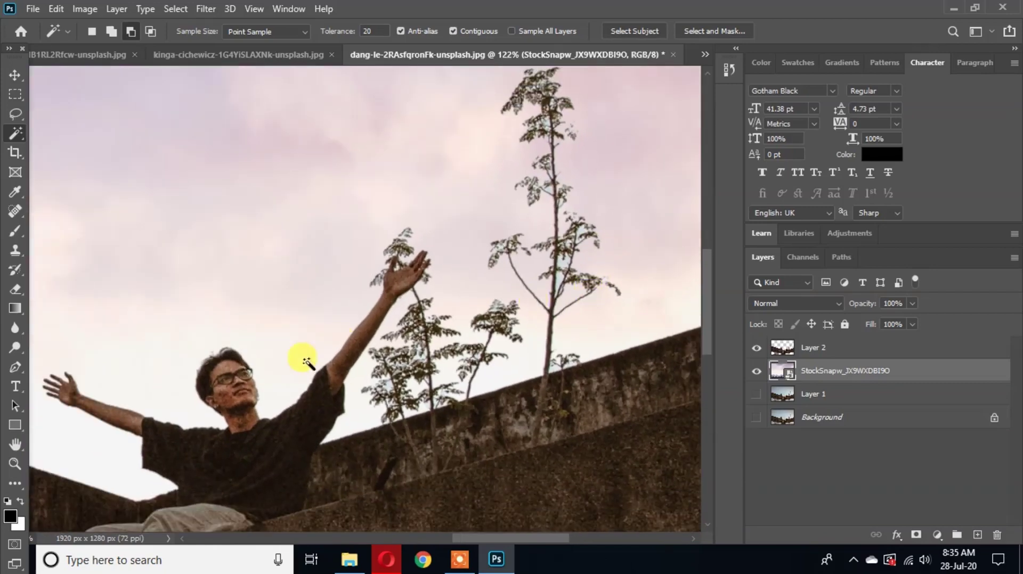
# Examine the sky replacement up close along the people, plants and concrete beam edges, and as a whole composite
pyautogui.scroll(-5, 373, 315)
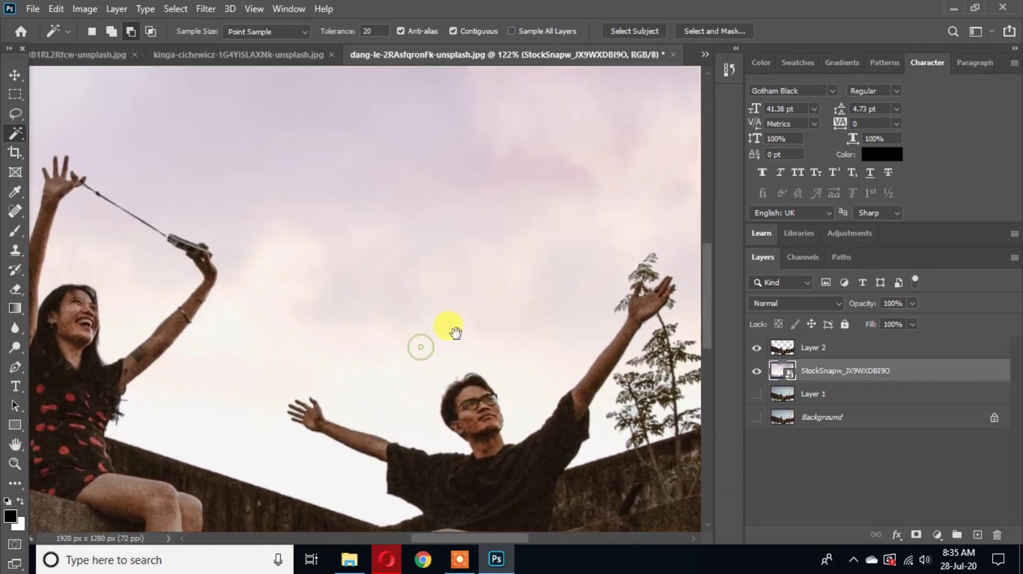
pyautogui.scroll(-4, 382, 209)
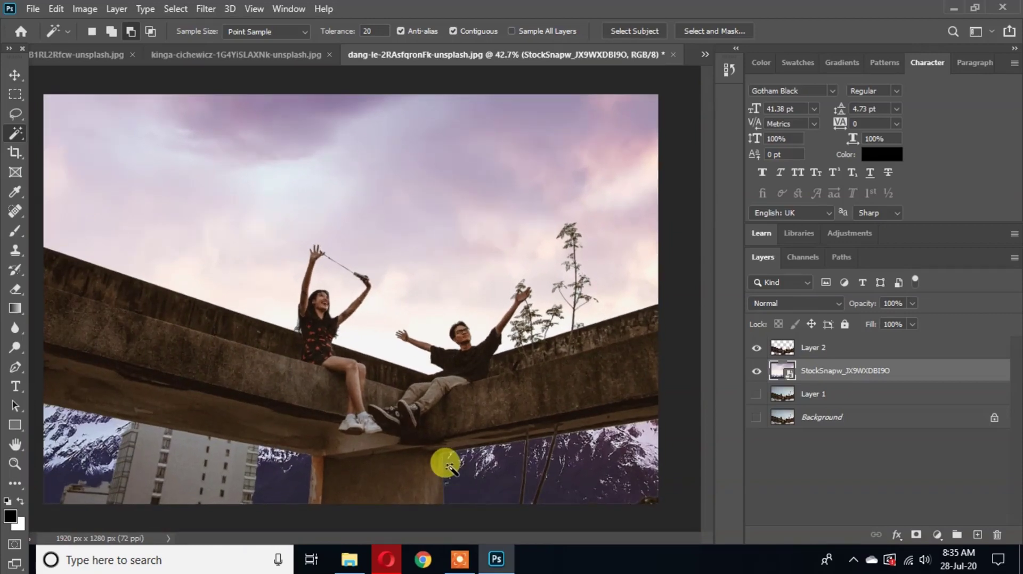
pyautogui.scroll(10, 634, 354)
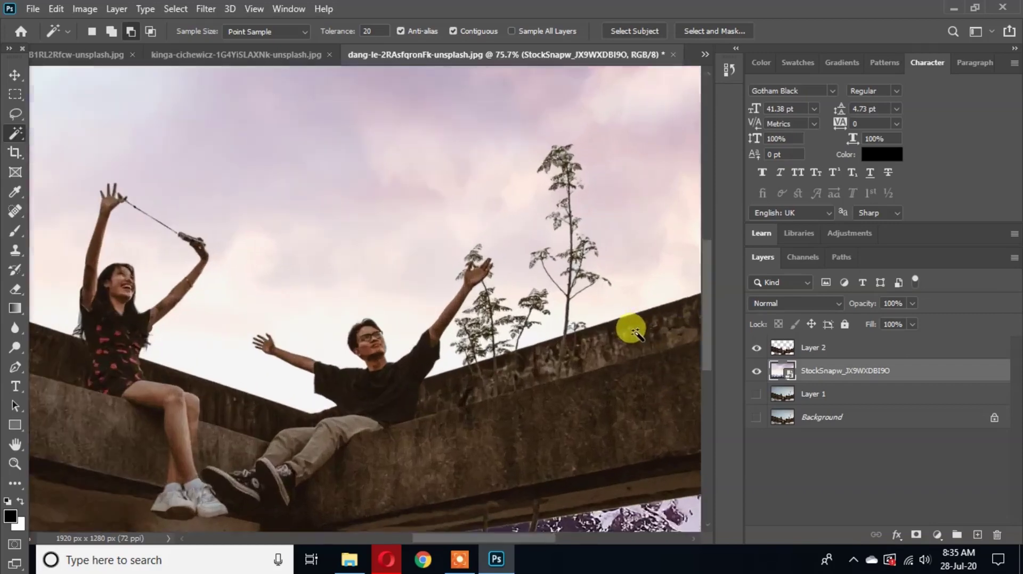
pyautogui.scroll(5, 608, 298)
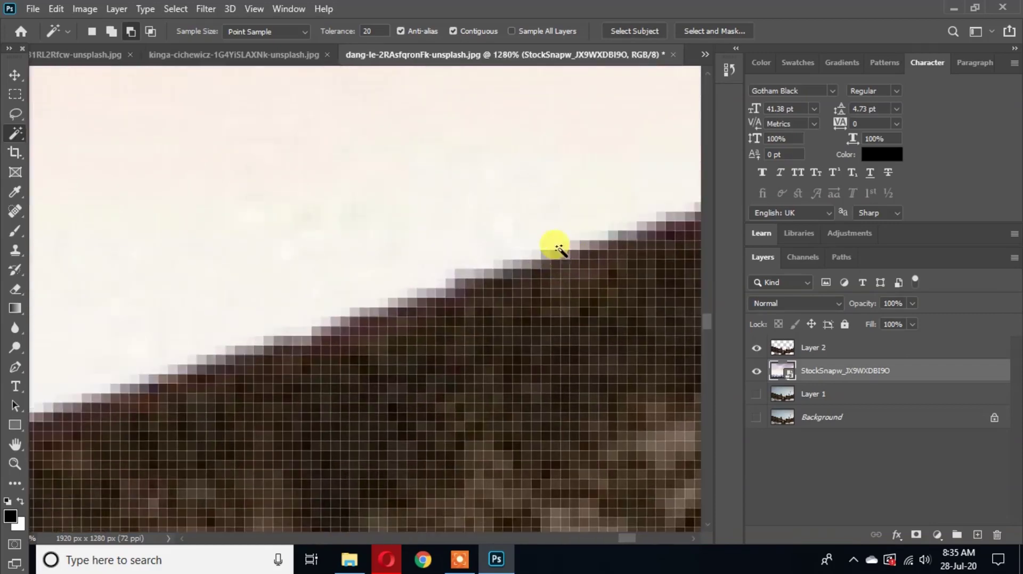
pyautogui.scroll(-13, 544, 263)
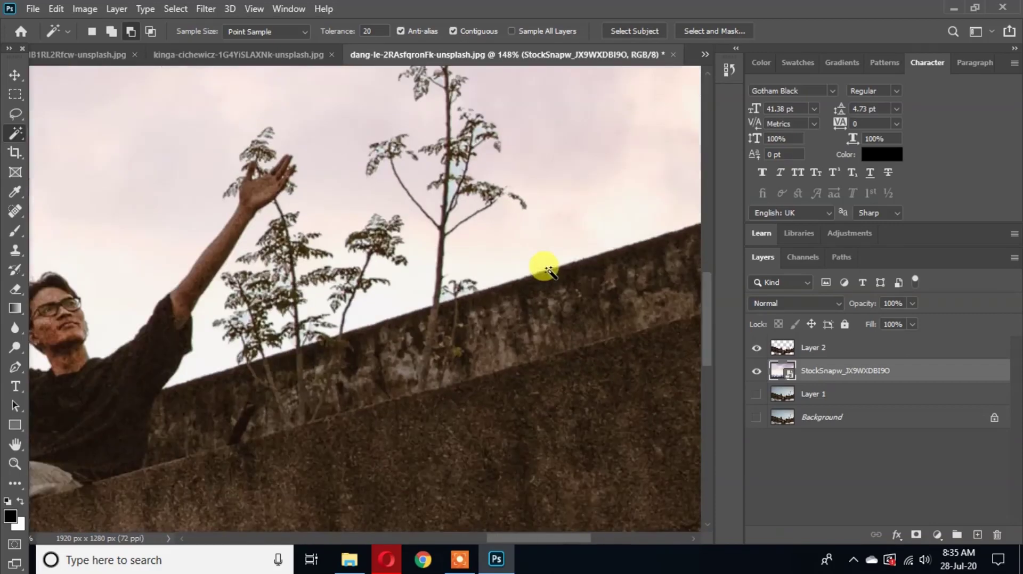
pyautogui.scroll(-3, 545, 266)
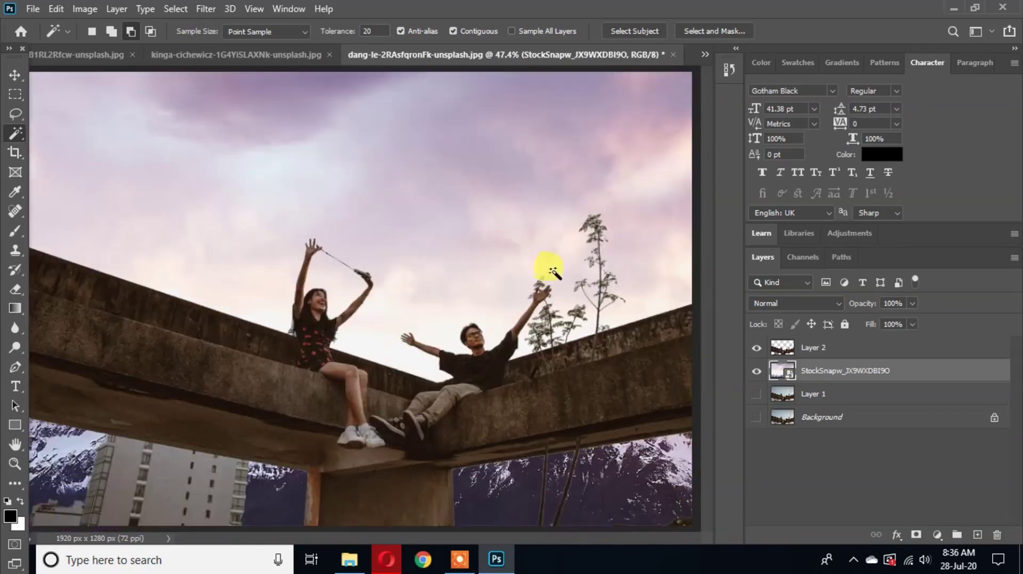
pyautogui.scroll(1, 557, 282)
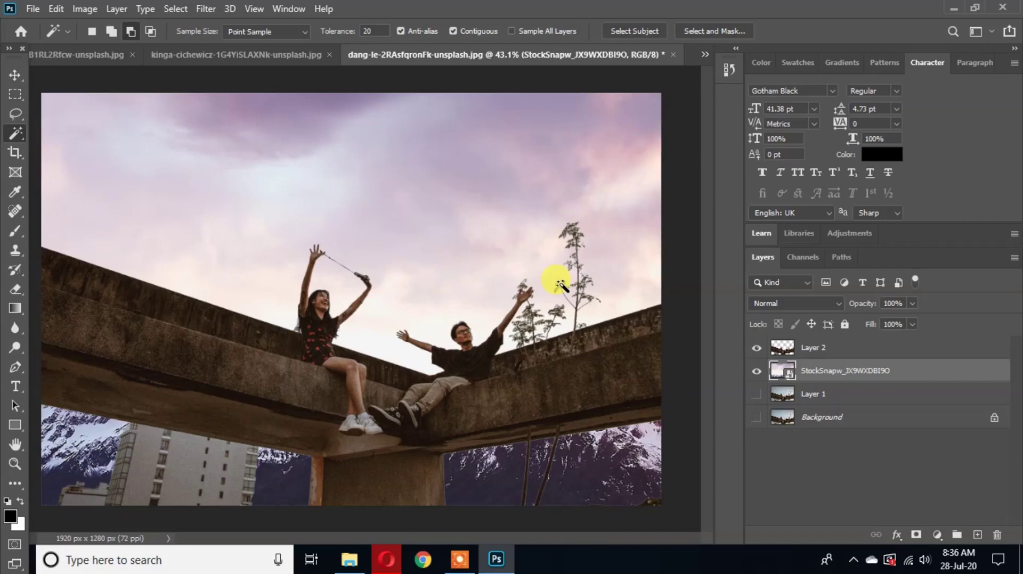
pyautogui.scroll(-3, 555, 264)
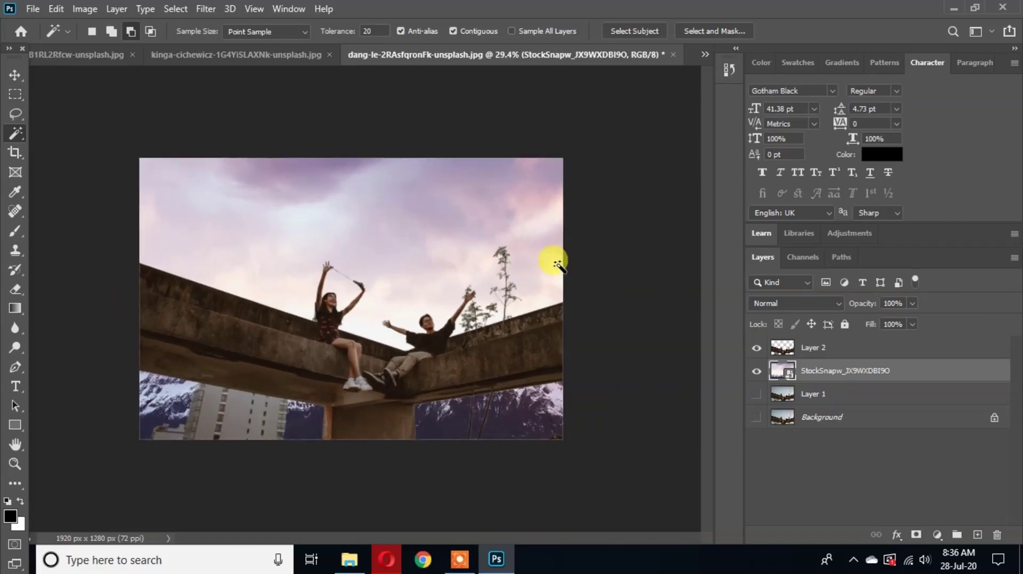
pyautogui.scroll(1, 537, 258)
# Review the portrait composite of the man in the bird-print shirt and the grouped selection tools, and return to the beam composite
pyautogui.click(90, 55)
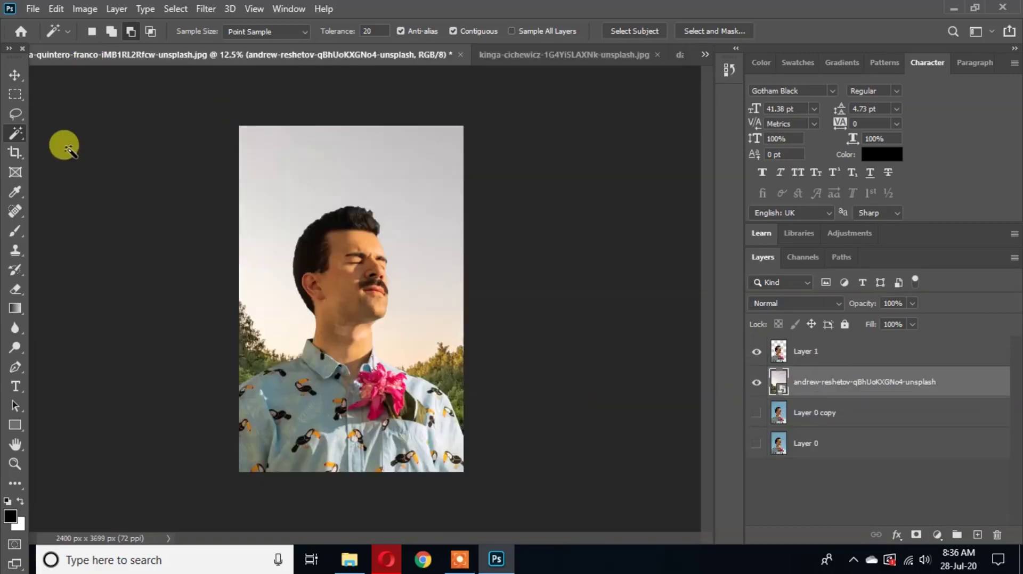
pyautogui.rightClick(21, 136)
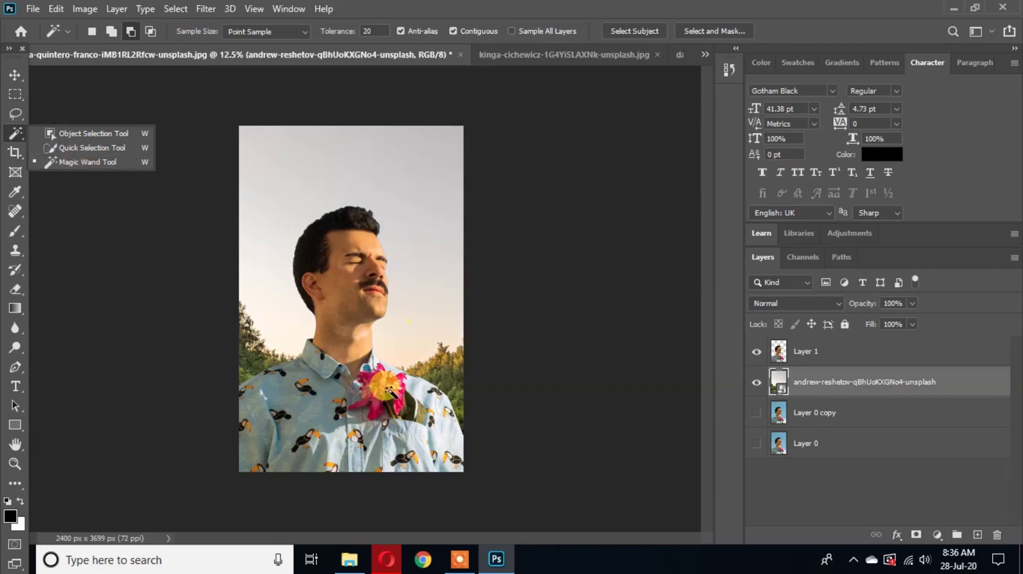
pyautogui.click(521, 55)
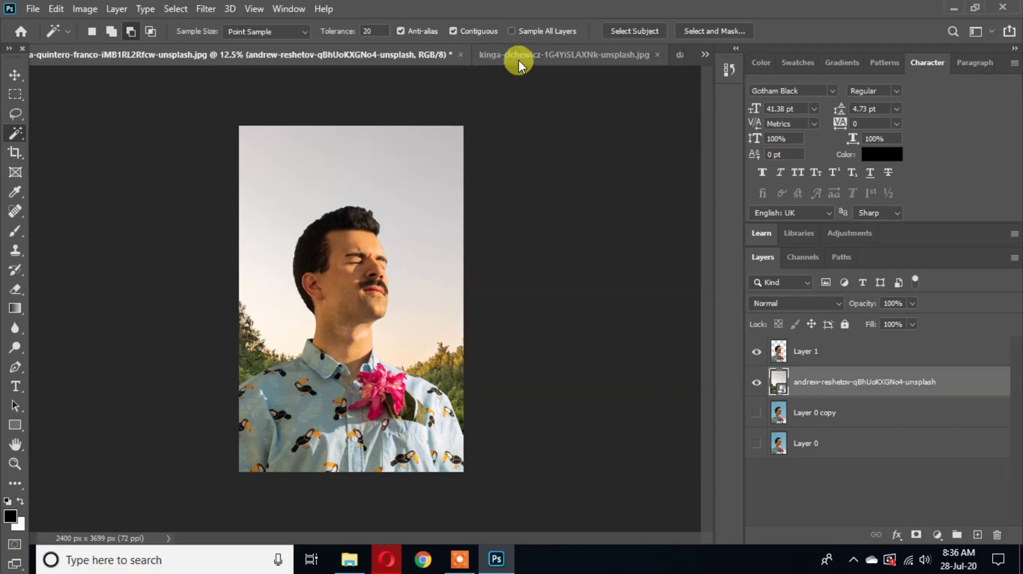
pyautogui.click(676, 59)
pyautogui.rightClick(20, 130)
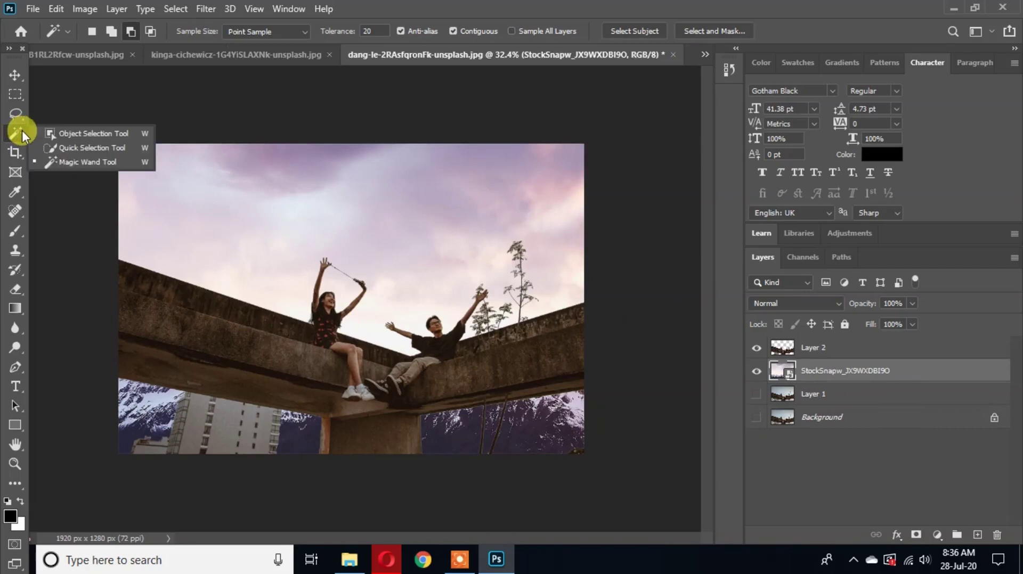
# Switch to the Move tool and view the whole beam composite with the mountain sky
pyautogui.click(12, 77)
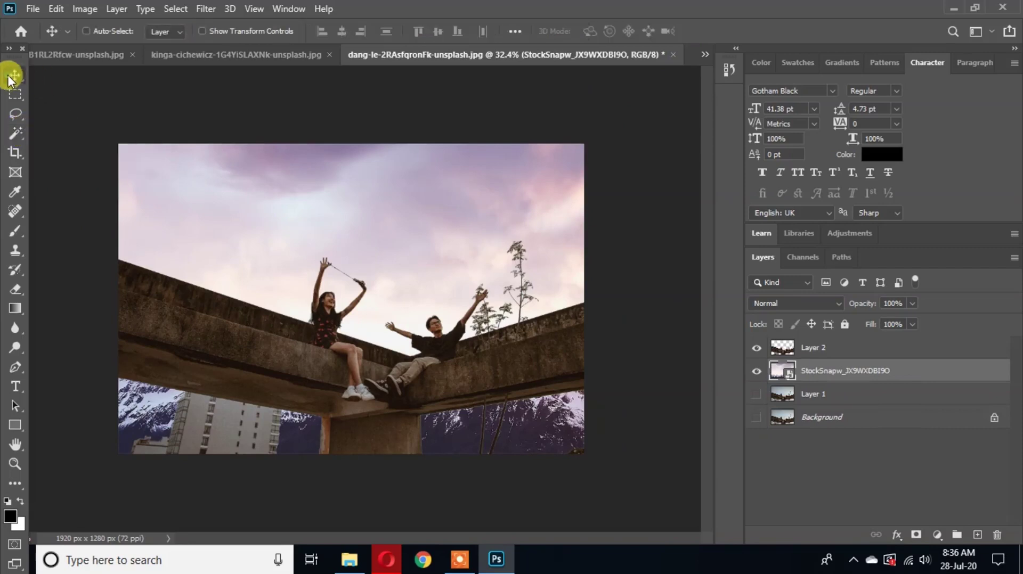
pyautogui.scroll(-2, 413, 366)
pyautogui.scroll(3, 389, 373)
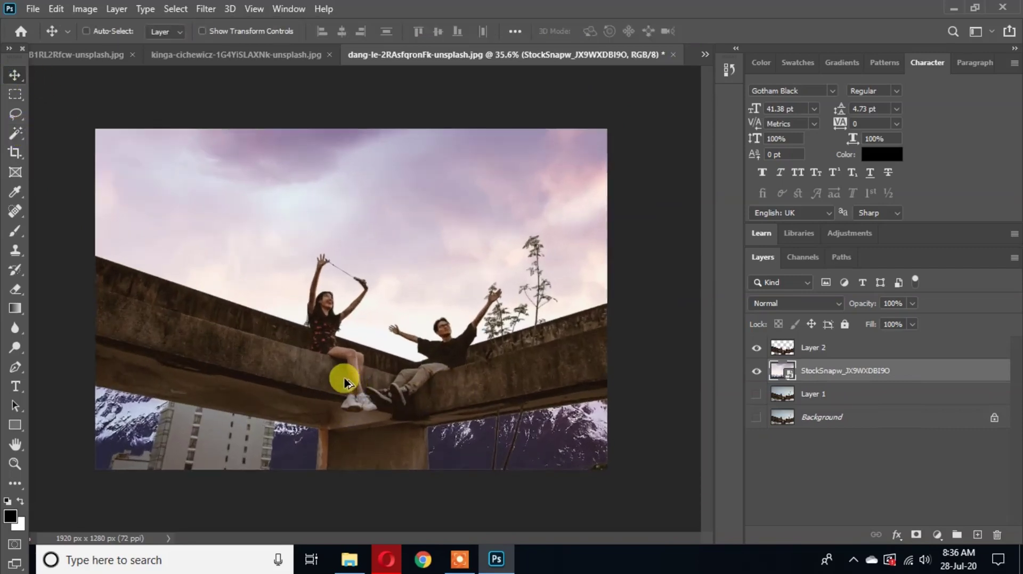